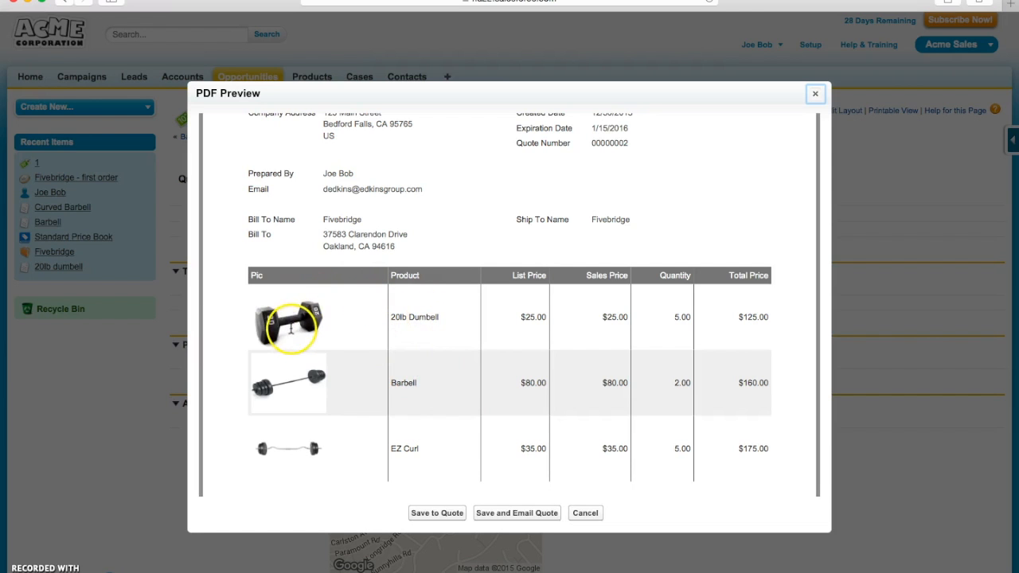
Cancel the quote PDF preview and examine the products and quotes on the Fivebridge - first order opportunity
{"action": "scroll", "coordinate": [364, 318], "scroll_direction": "up", "scroll_amount": 5}
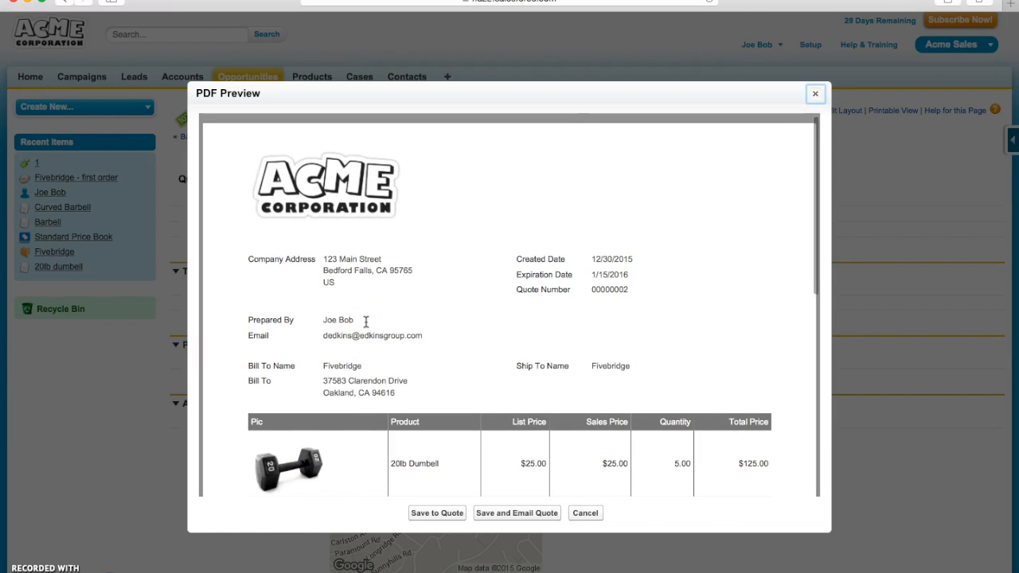
{"action": "left_click", "coordinate": [586, 513]}
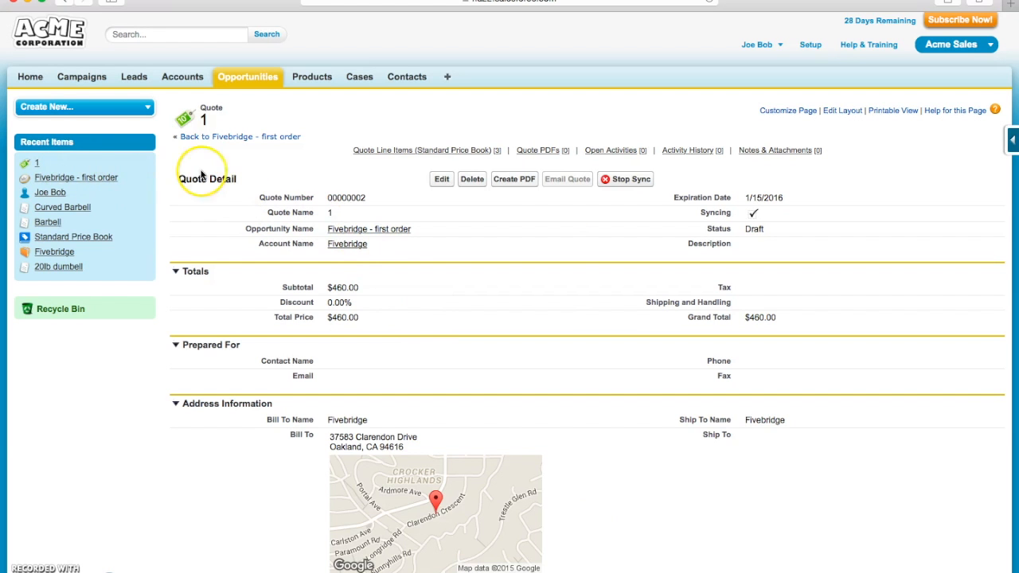
{"action": "left_click", "coordinate": [351, 230]}
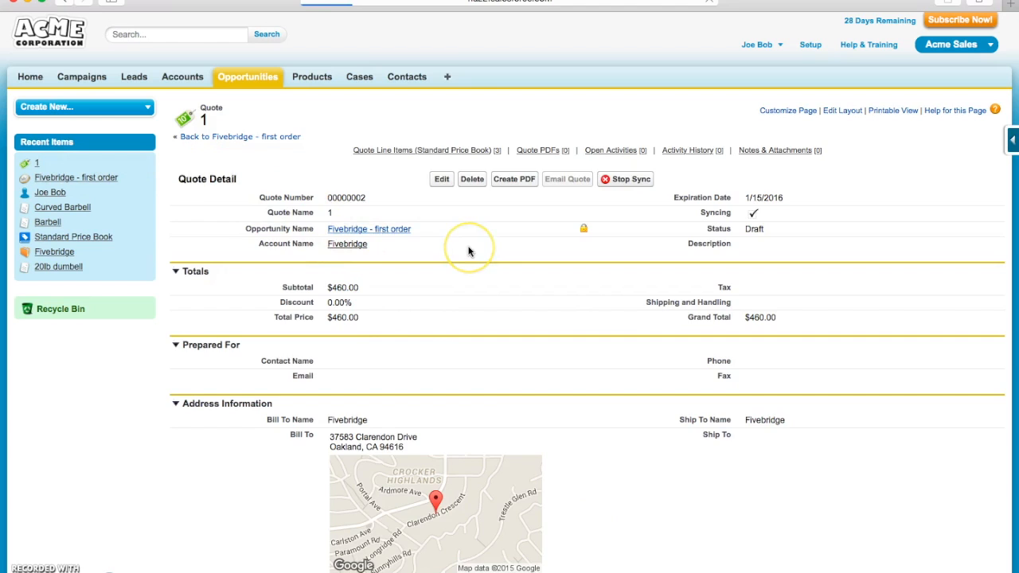
{"action": "scroll", "coordinate": [468, 252], "scroll_direction": "down", "scroll_amount": 10}
{"action": "scroll", "coordinate": [468, 252], "scroll_direction": "down", "scroll_amount": 5}
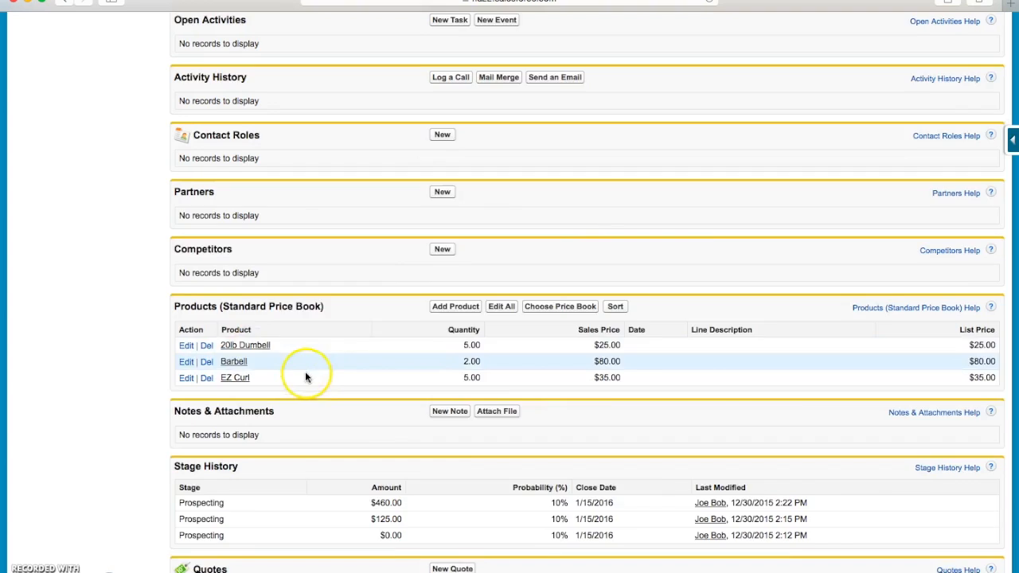
{"action": "scroll", "coordinate": [304, 371], "scroll_direction": "down", "scroll_amount": 3}
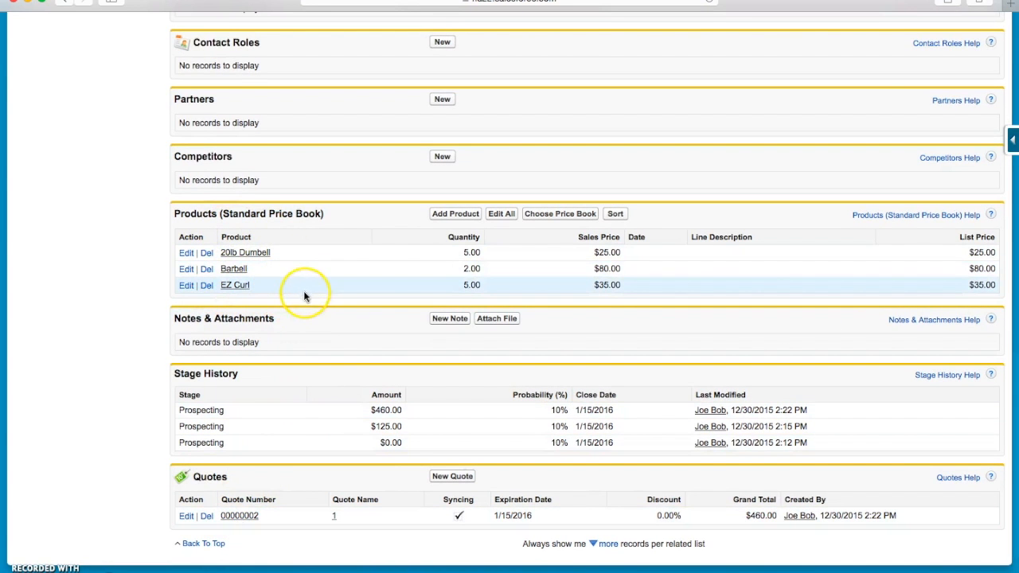
{"action": "scroll", "coordinate": [297, 492], "scroll_direction": "up", "scroll_amount": 3}
{"action": "scroll", "coordinate": [296, 492], "scroll_direction": "up", "scroll_amount": 10}
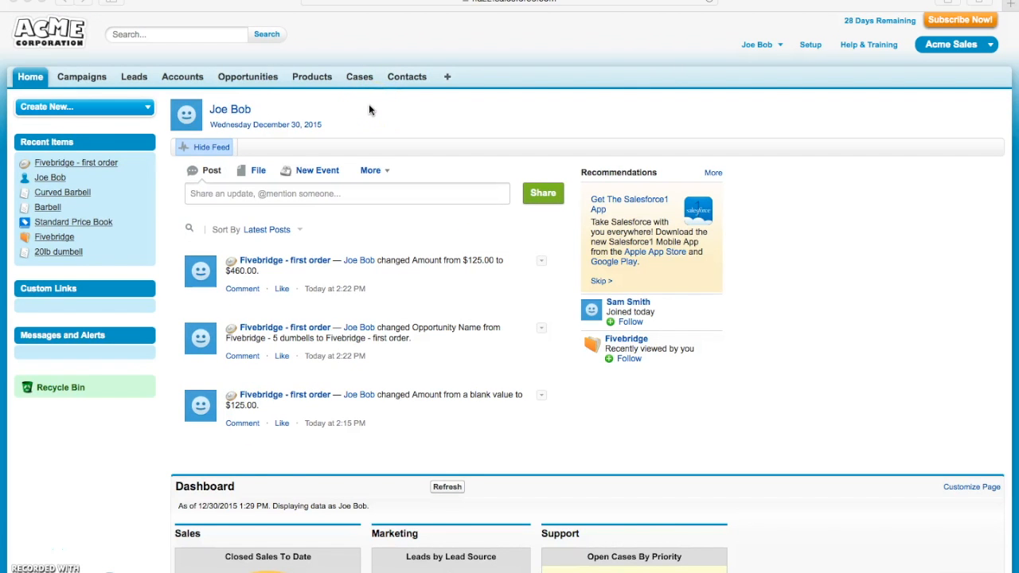
Open the Quotes Settings page from the Customize section of Setup
{"action": "left_click", "coordinate": [811, 46]}
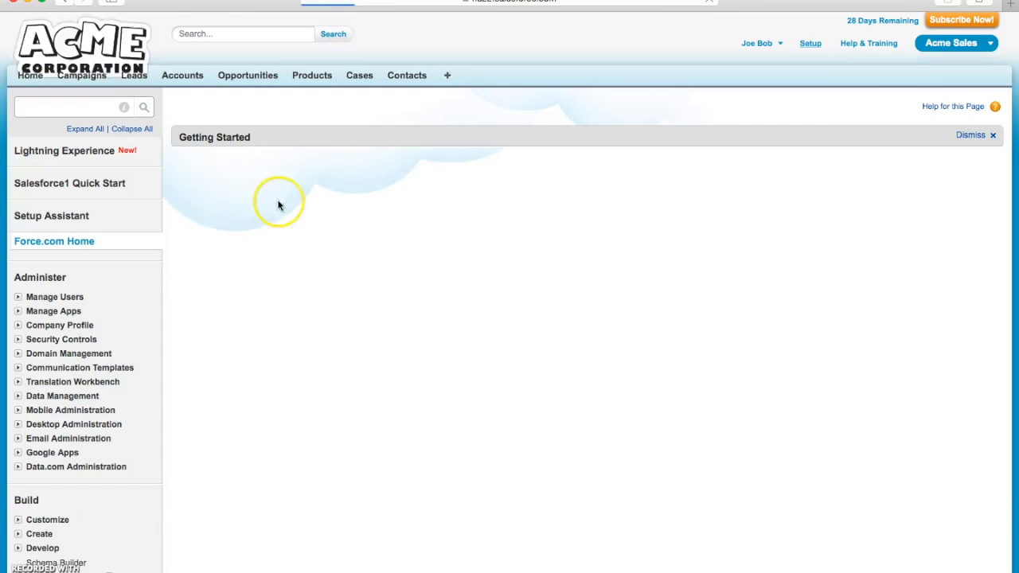
{"action": "scroll", "coordinate": [137, 293], "scroll_direction": "down", "scroll_amount": 3}
{"action": "scroll", "coordinate": [136, 298], "scroll_direction": "down", "scroll_amount": 1}
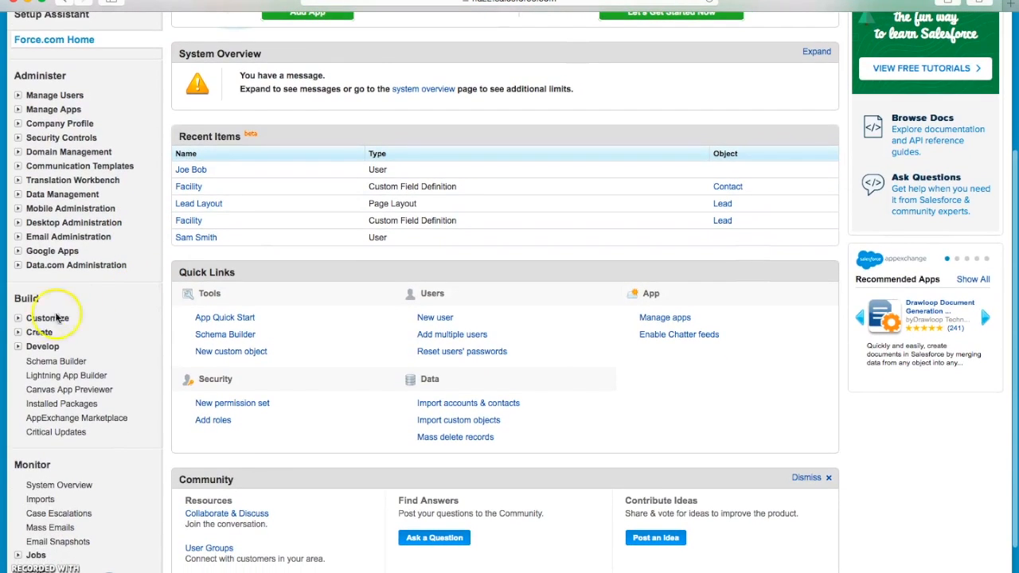
{"action": "left_click", "coordinate": [17, 319]}
{"action": "scroll", "coordinate": [98, 302], "scroll_direction": "down", "scroll_amount": 2}
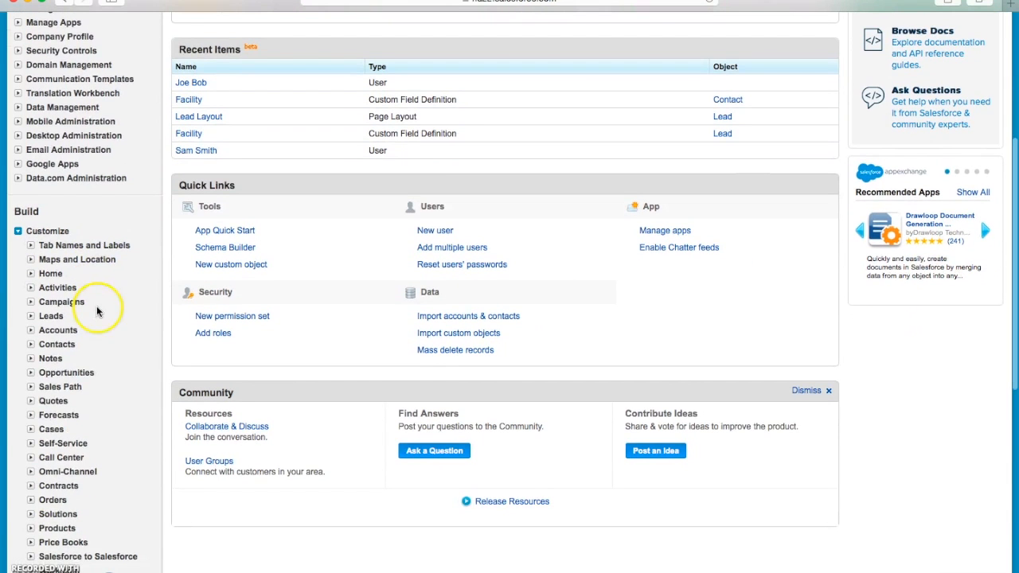
{"action": "left_click", "coordinate": [31, 401]}
{"action": "scroll", "coordinate": [88, 402], "scroll_direction": "down", "scroll_amount": 1}
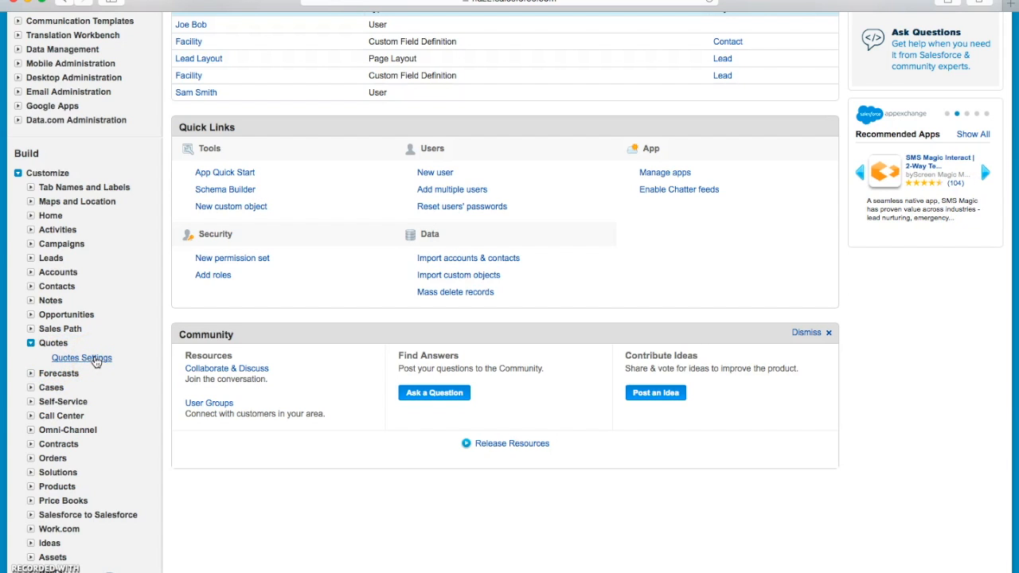
{"action": "left_click", "coordinate": [87, 362]}
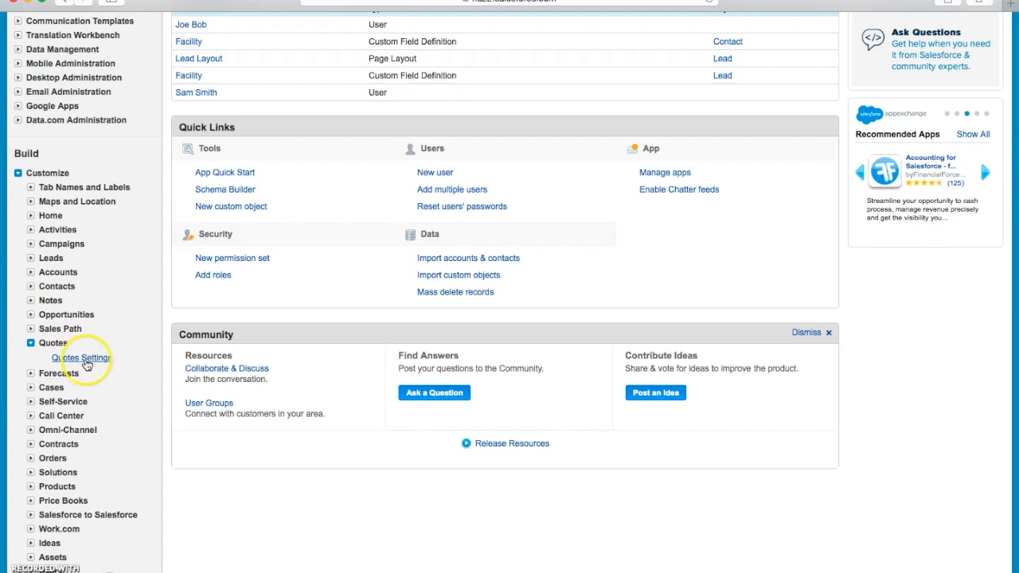
{"action": "left_click", "coordinate": [86, 360]}
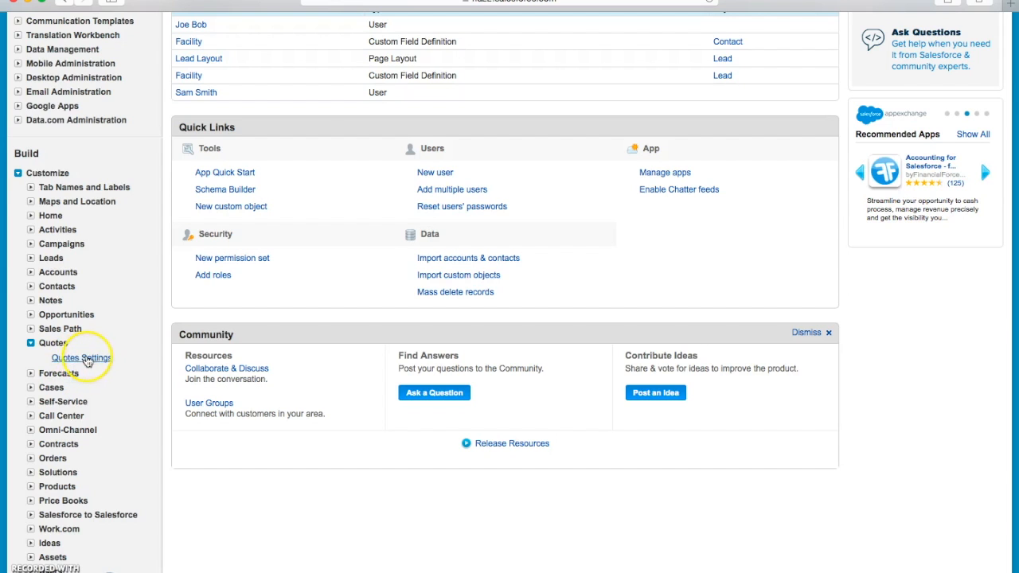
Enable quotes, adding the Quotes related list to Opportunity Layout and appending it to users' personal related list customization
{"action": "left_click", "coordinate": [185, 168]}
{"action": "left_click", "coordinate": [440, 202]}
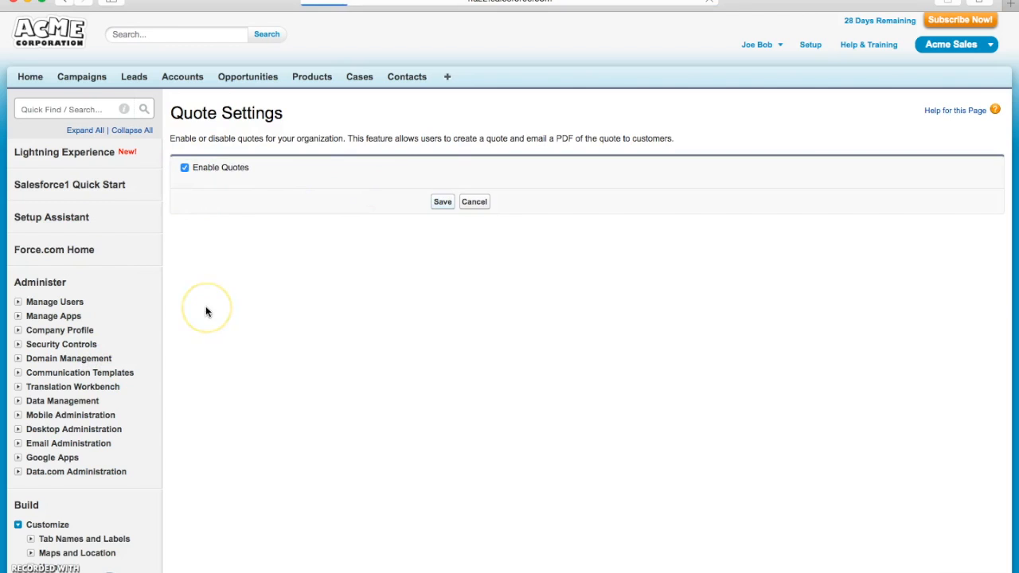
{"action": "left_click", "coordinate": [189, 196]}
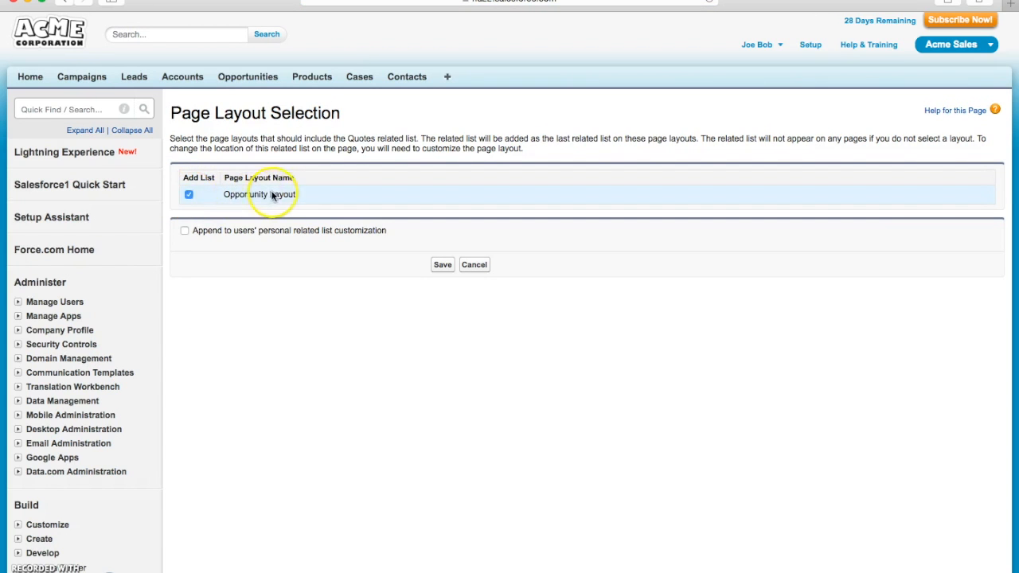
{"action": "left_click", "coordinate": [185, 230]}
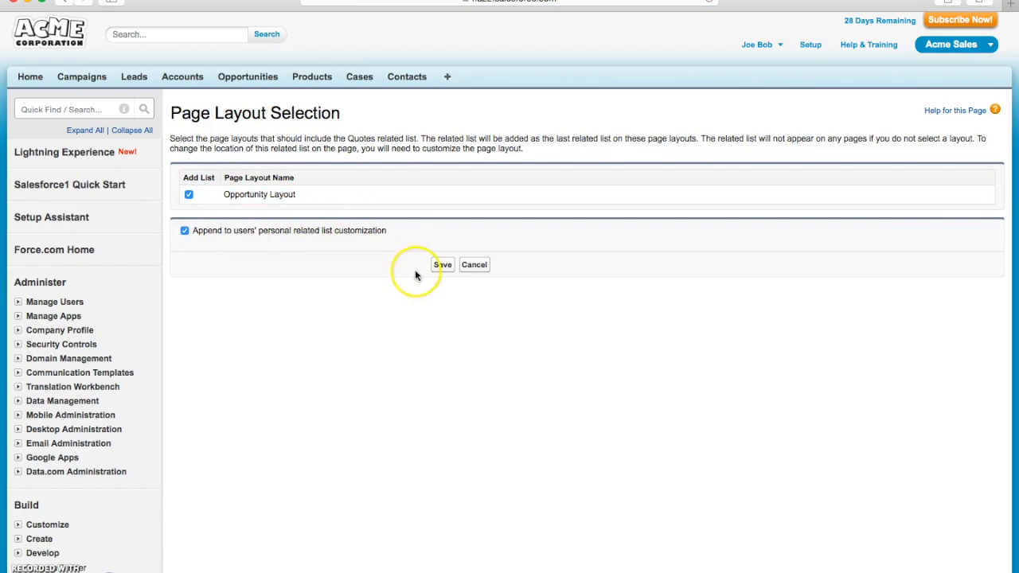
{"action": "left_click", "coordinate": [442, 264]}
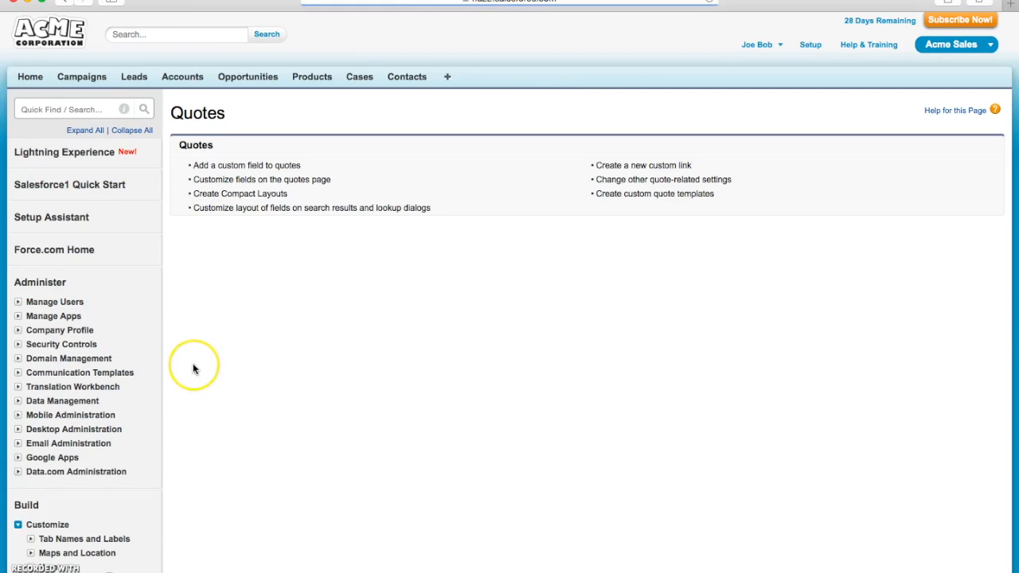
Examine the customization options available under Quotes in Setup
{"action": "scroll", "coordinate": [193, 363], "scroll_direction": "down", "scroll_amount": 5}
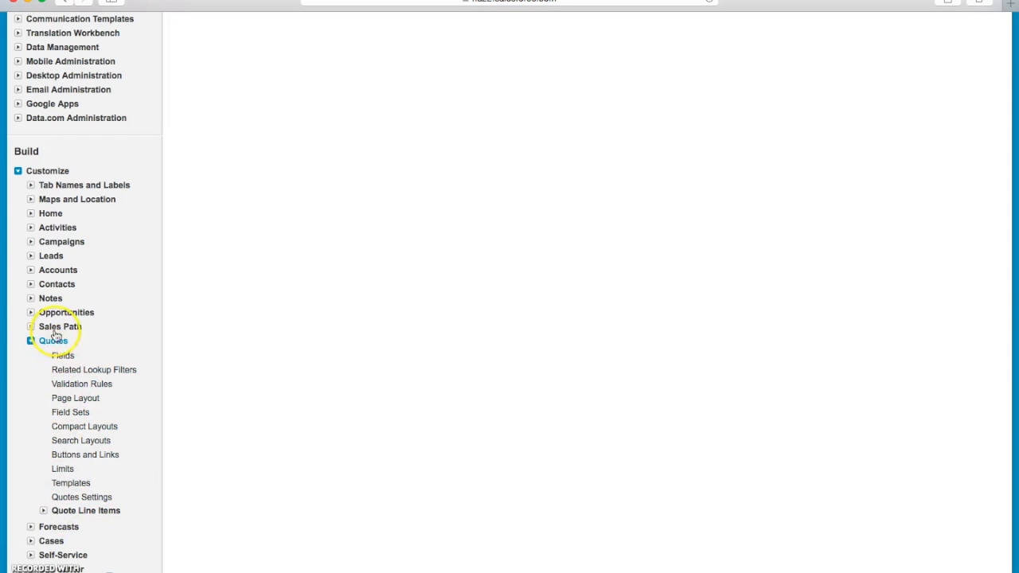
{"action": "scroll", "coordinate": [321, 267], "scroll_direction": "up", "scroll_amount": 3}
{"action": "scroll", "coordinate": [322, 267], "scroll_direction": "up", "scroll_amount": 2}
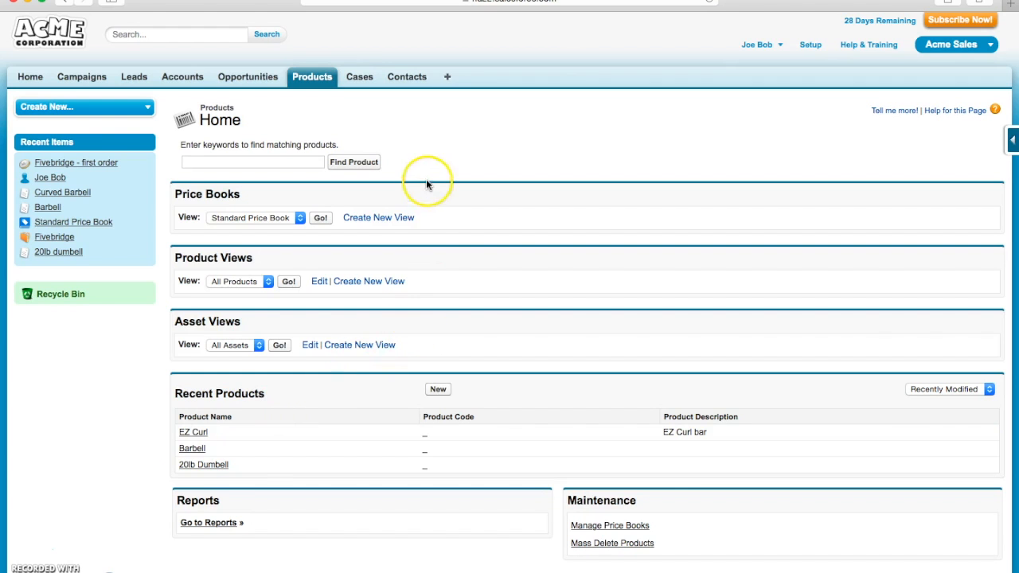
Review the EZ Curl product record and return to the Products home page
{"action": "left_click", "coordinate": [194, 434]}
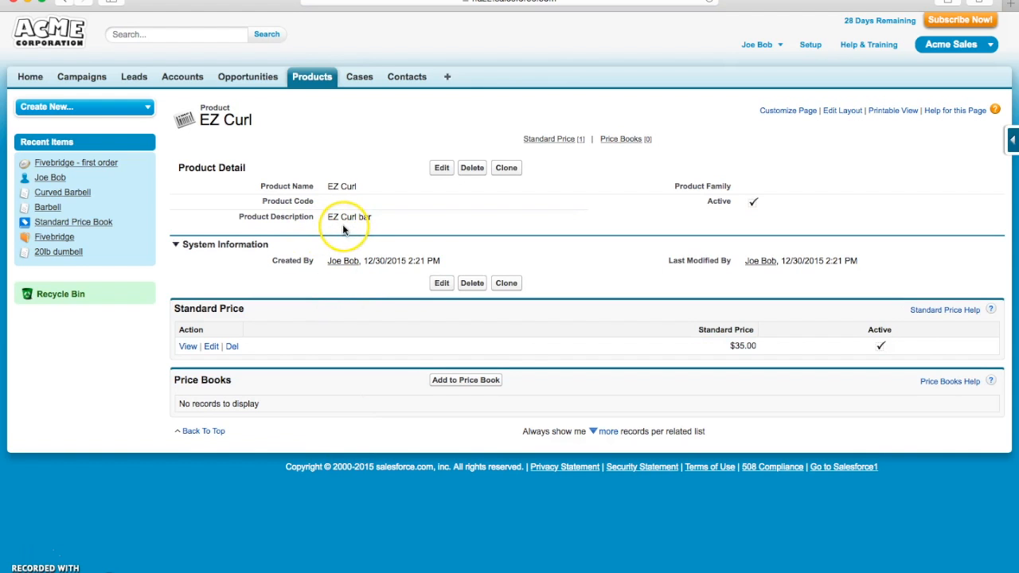
{"action": "left_click", "coordinate": [317, 78]}
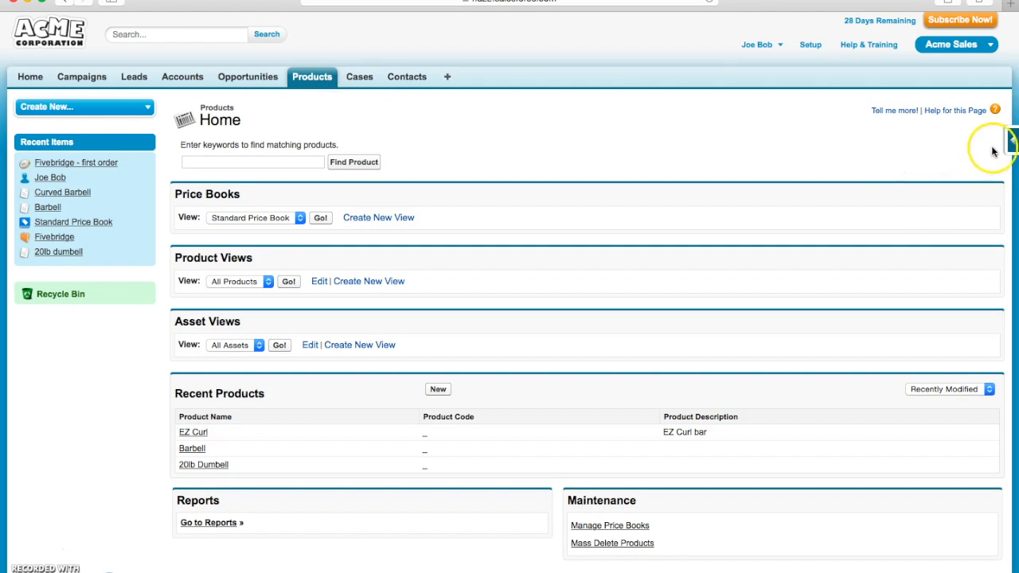
Open the Product fields page and begin a new custom field of data type Text
{"action": "mouse_move", "coordinate": [1010, 142]}
{"action": "left_click", "coordinate": [892, 167]}
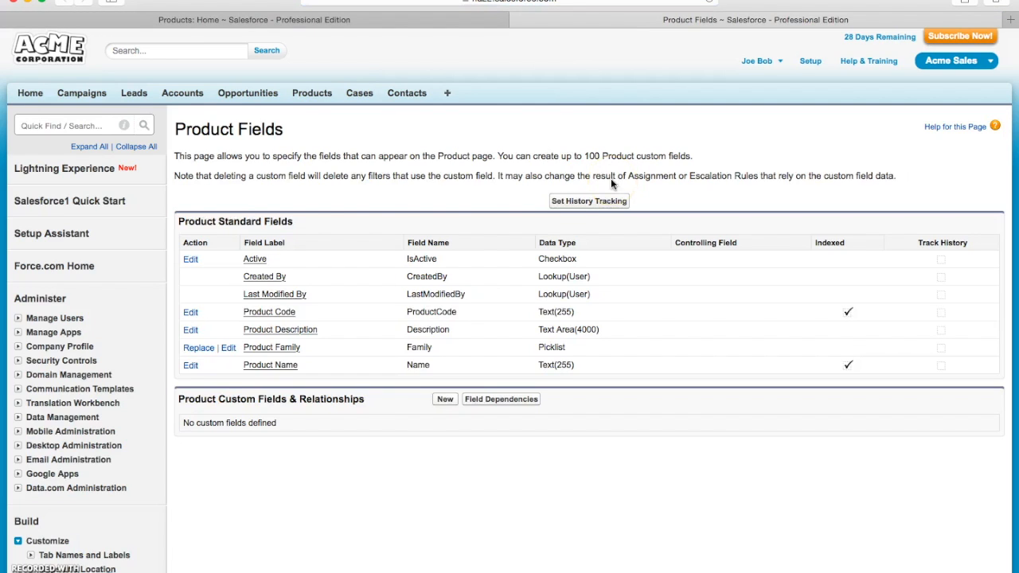
{"action": "left_click", "coordinate": [445, 399]}
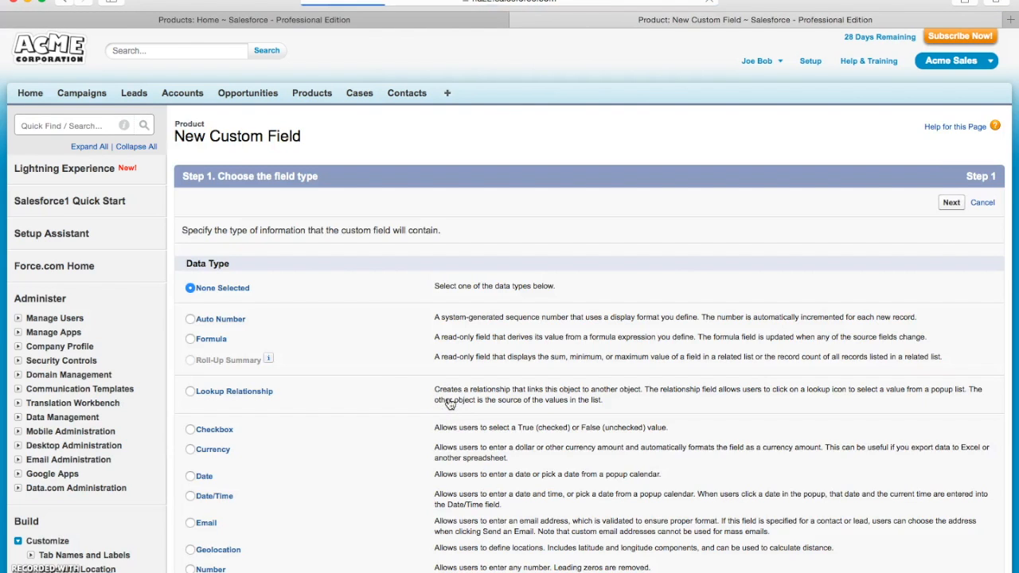
{"action": "scroll", "coordinate": [351, 396], "scroll_direction": "down", "scroll_amount": 5}
{"action": "left_click", "coordinate": [205, 440]}
{"action": "scroll", "coordinate": [671, 294], "scroll_direction": "up", "scroll_amount": 3}
{"action": "left_click", "coordinate": [947, 107]}
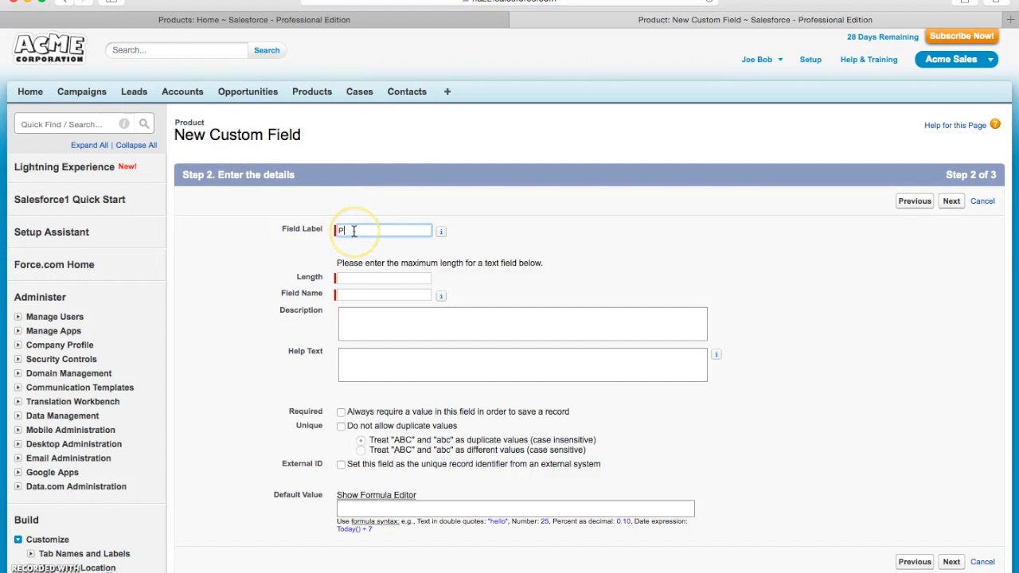
Label the field Pic URL, length 100, with help text "Go to documents, right click on the image and copy the url", and save it, starting another field
{"action": "key", "text": "Tab"}
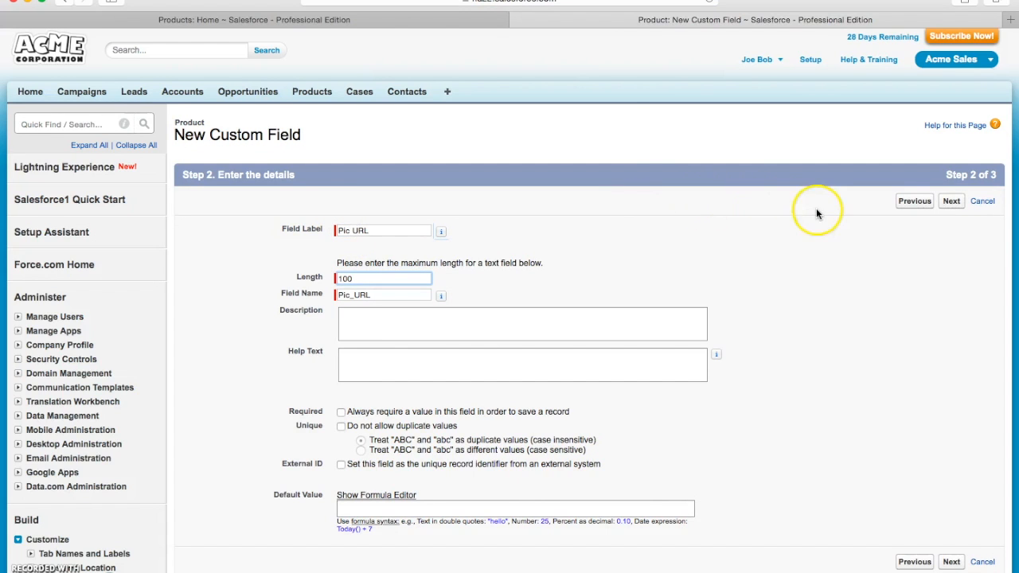
{"action": "left_click", "coordinate": [428, 369]}
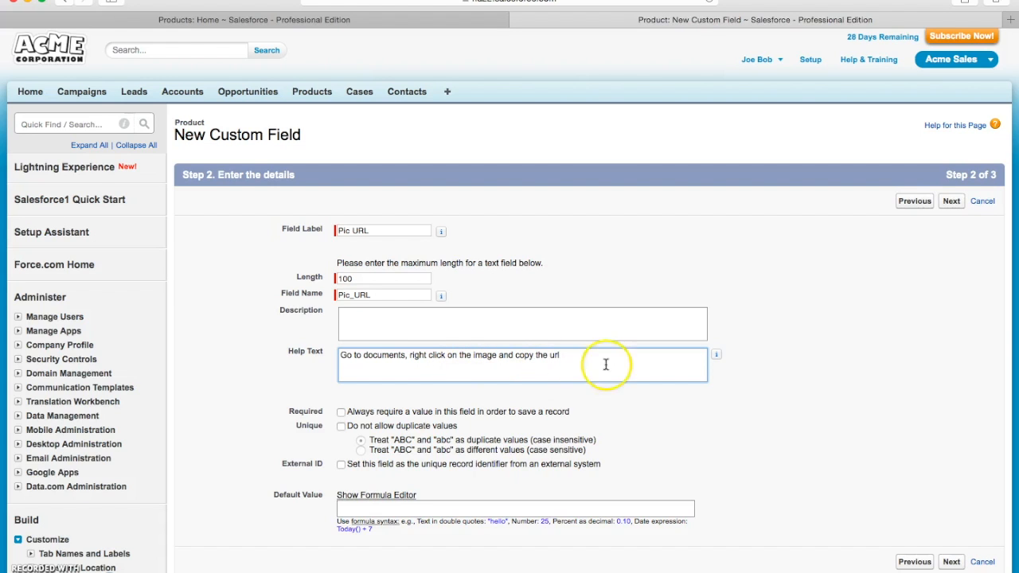
{"action": "left_click", "coordinate": [951, 200]}
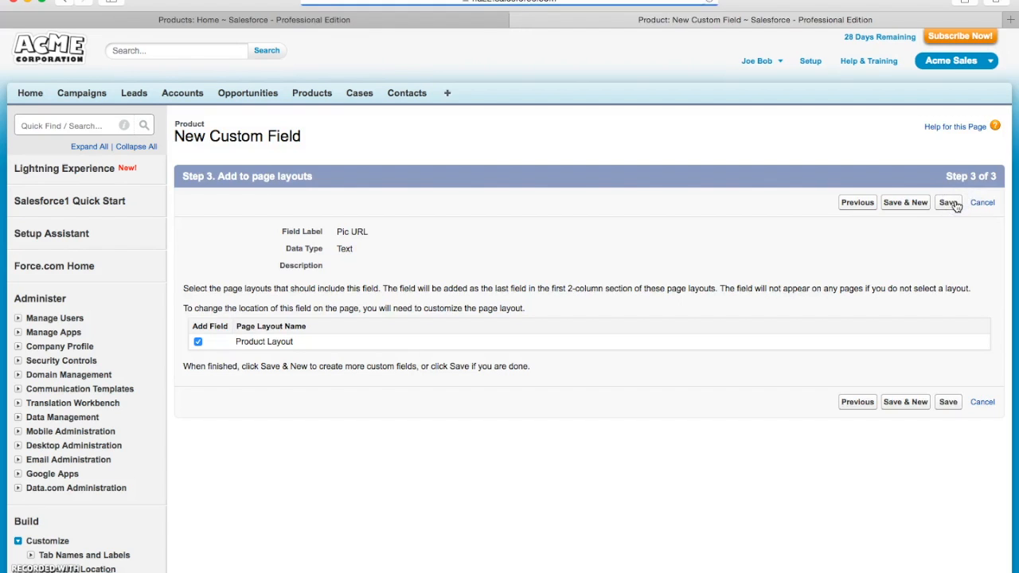
{"action": "left_click", "coordinate": [902, 204]}
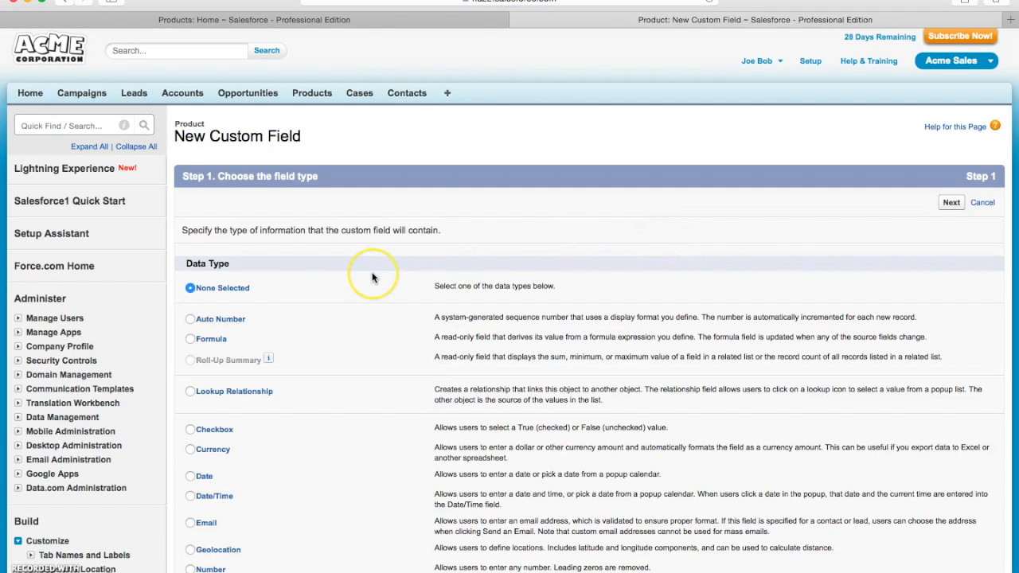
Make the next custom field a Formula field labelled Picture with a Text return type
{"action": "scroll", "coordinate": [372, 277], "scroll_direction": "down", "scroll_amount": 3}
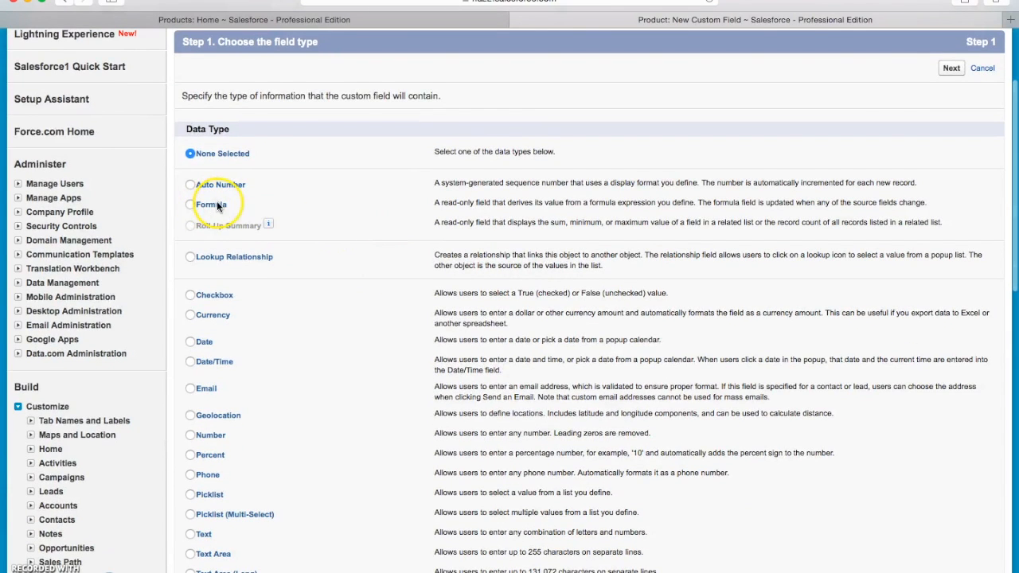
{"action": "scroll", "coordinate": [881, 128], "scroll_direction": "up", "scroll_amount": 3}
{"action": "left_click", "coordinate": [946, 131]}
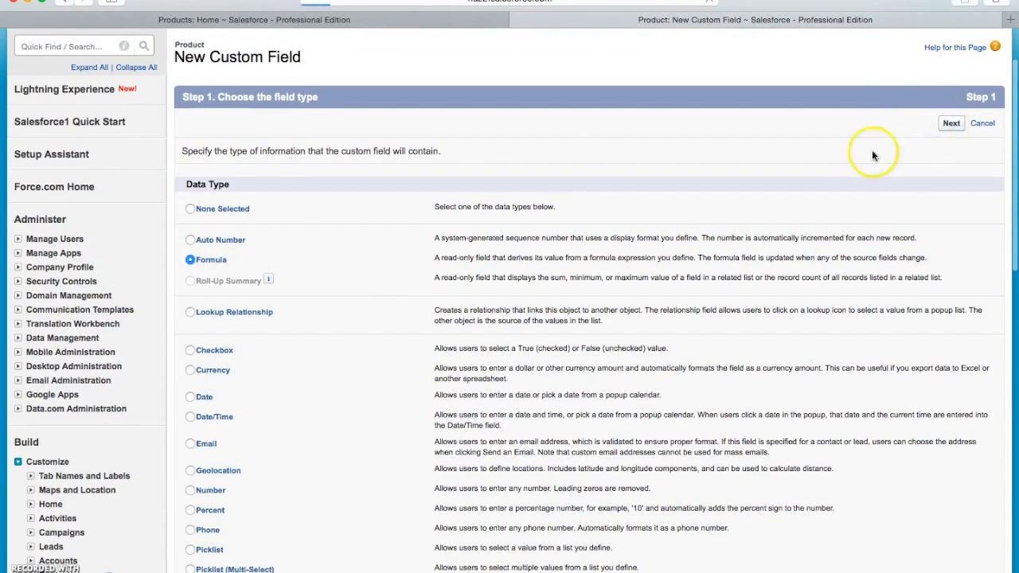
{"action": "left_click", "coordinate": [398, 234]}
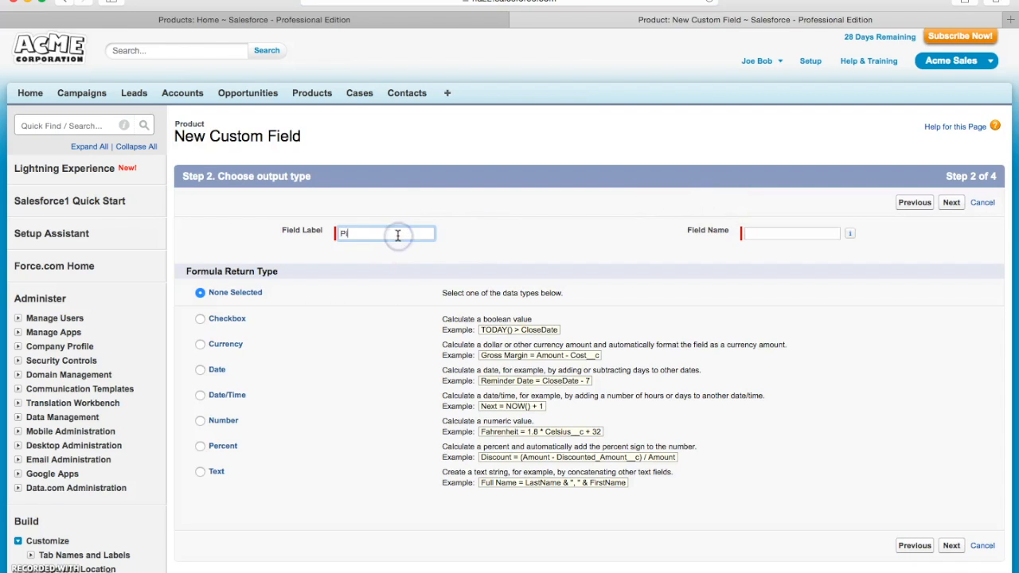
{"action": "type", "text": "Picture"}
{"action": "key", "text": "Tab"}
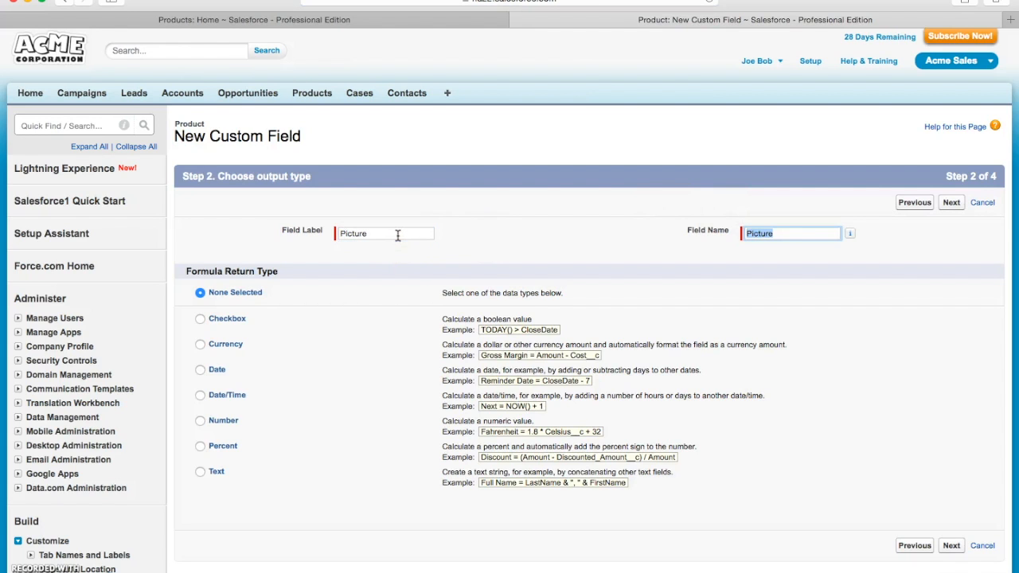
{"action": "left_click", "coordinate": [209, 471]}
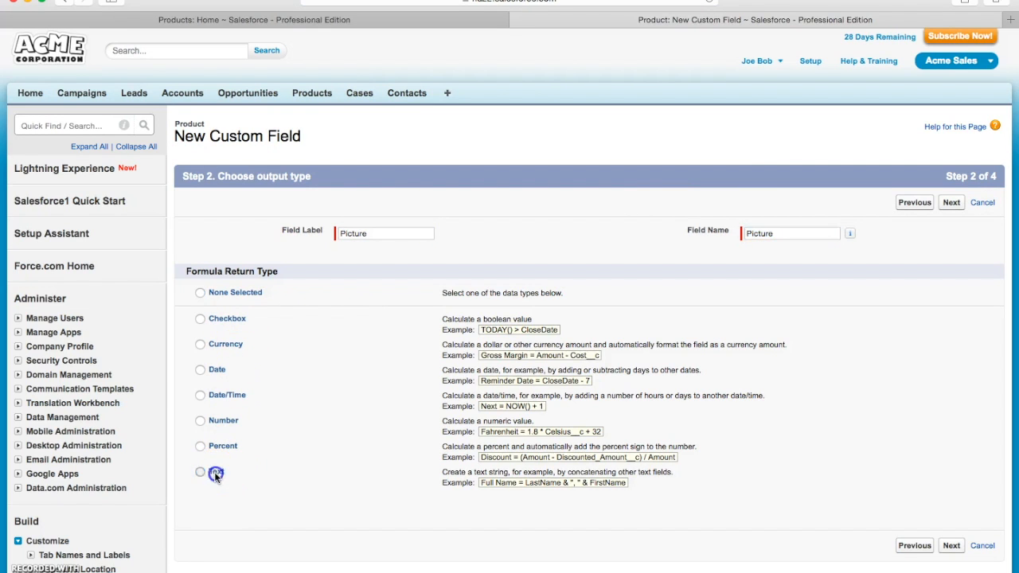
{"action": "left_click", "coordinate": [951, 545]}
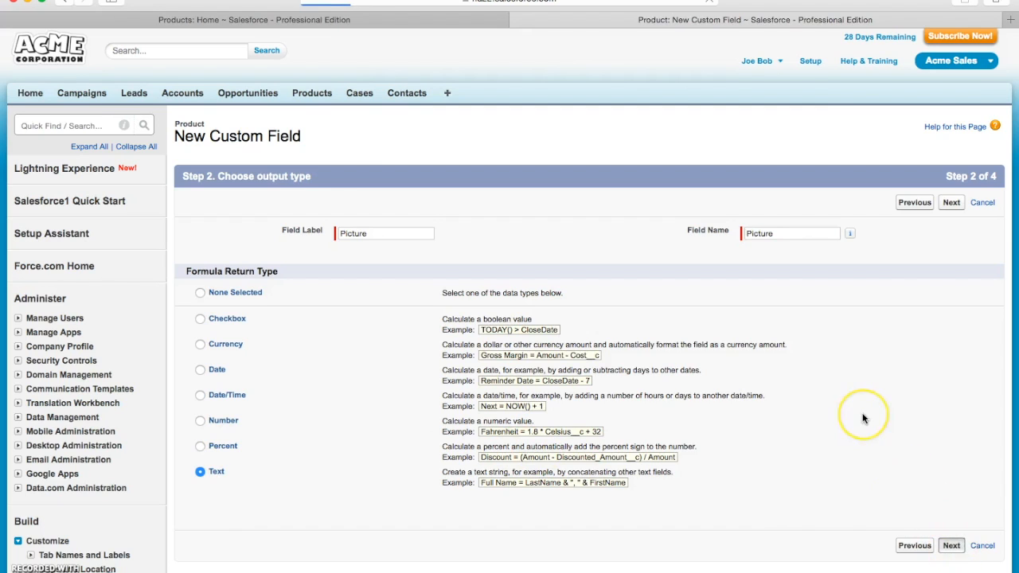
Insert the IMAGE function into the Picture field's advanced formula
{"action": "left_click", "coordinate": [305, 284]}
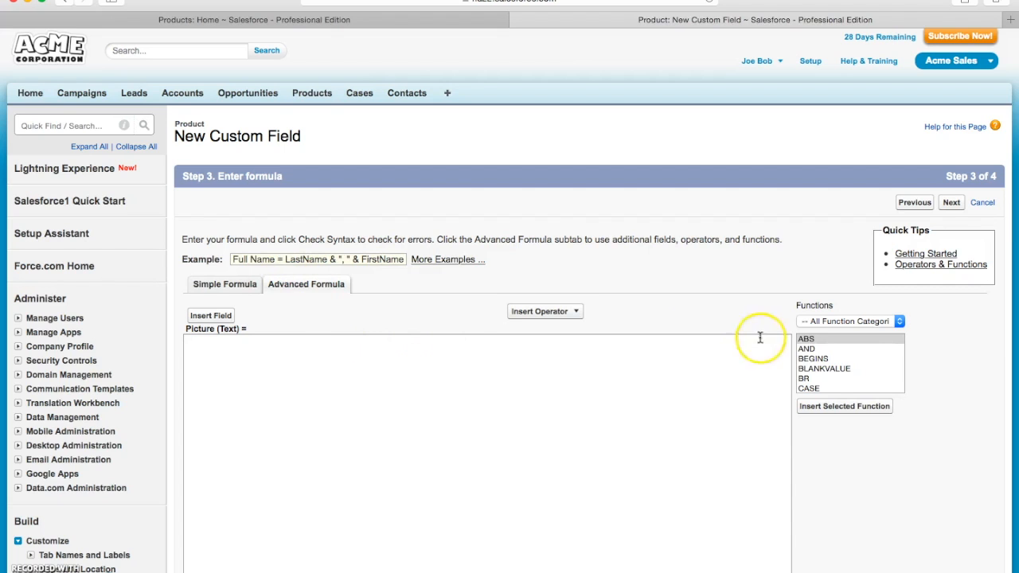
{"action": "scroll", "coordinate": [841, 356], "scroll_direction": "down", "scroll_amount": 2}
{"action": "scroll", "coordinate": [841, 356], "scroll_direction": "down", "scroll_amount": 6}
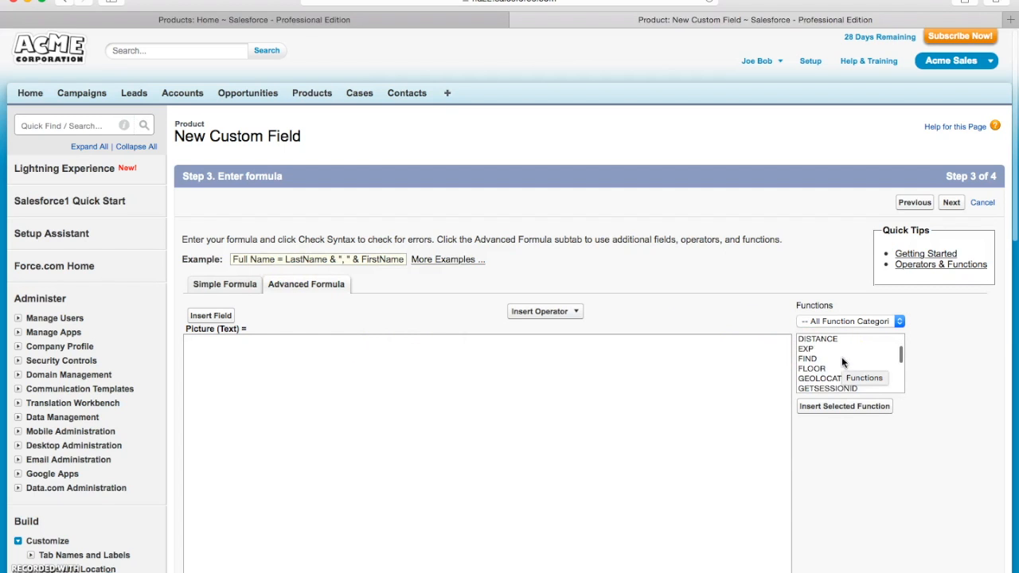
{"action": "left_click", "coordinate": [817, 370]}
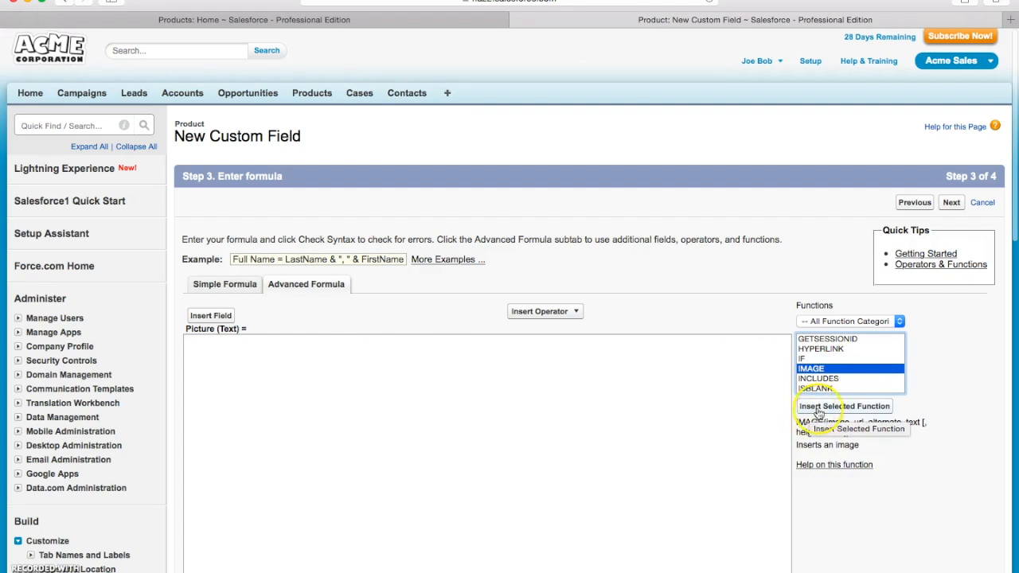
{"action": "left_click", "coordinate": [837, 406]}
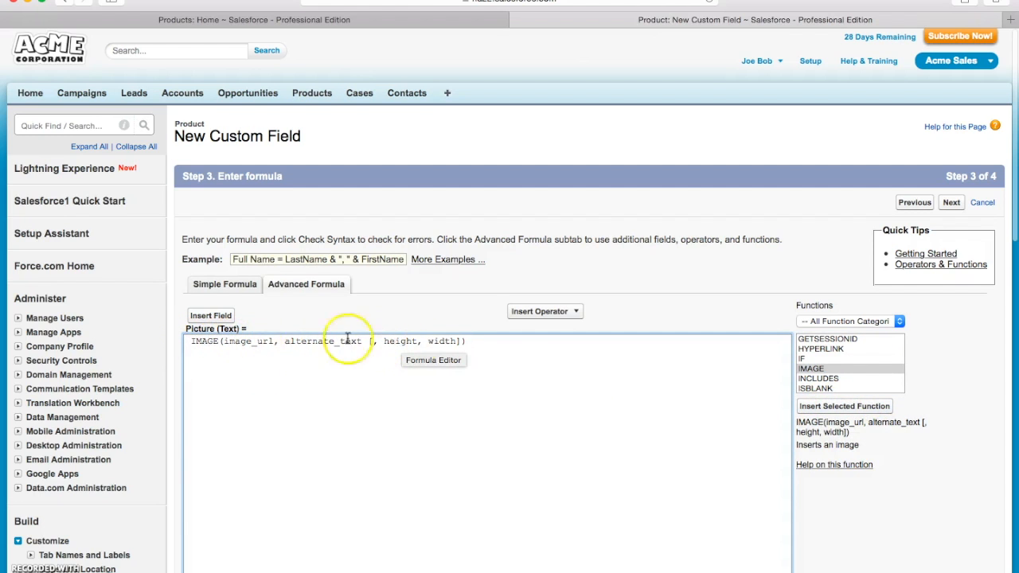
Replace the image_url argument of the IMAGE function with the product's Pic URL field
{"action": "double_click", "coordinate": [258, 341]}
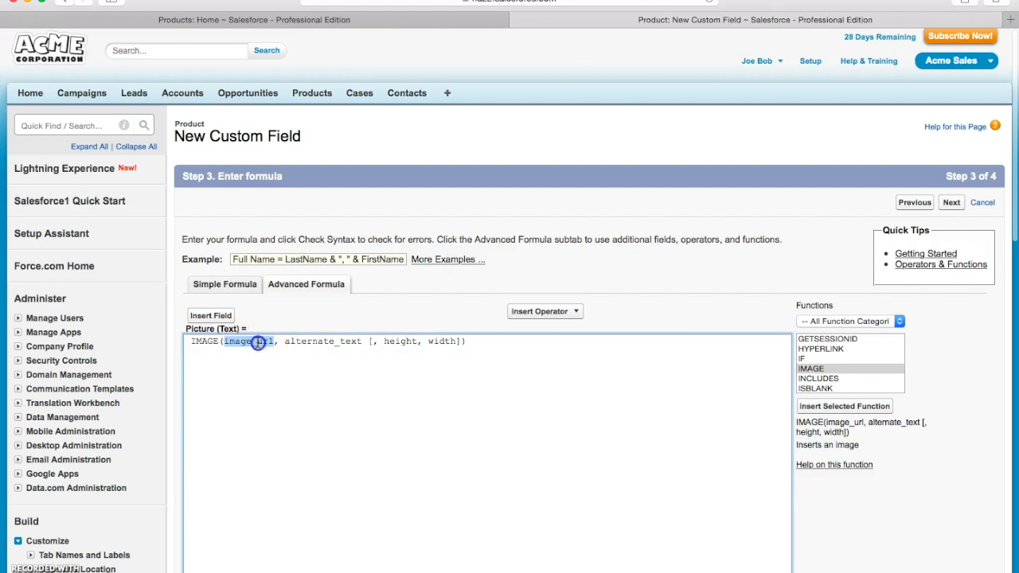
{"action": "left_click", "coordinate": [210, 315]}
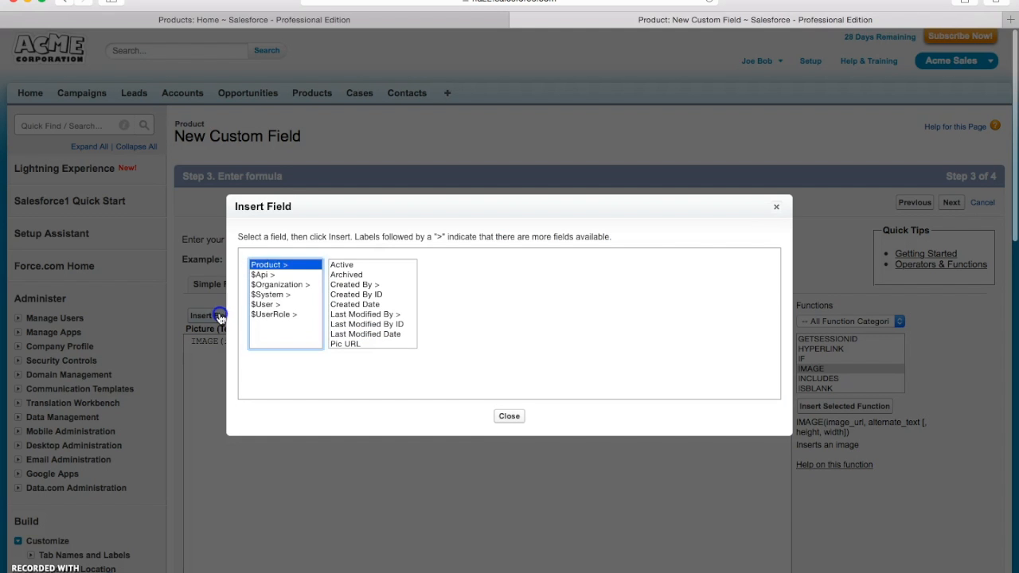
{"action": "left_click", "coordinate": [344, 344]}
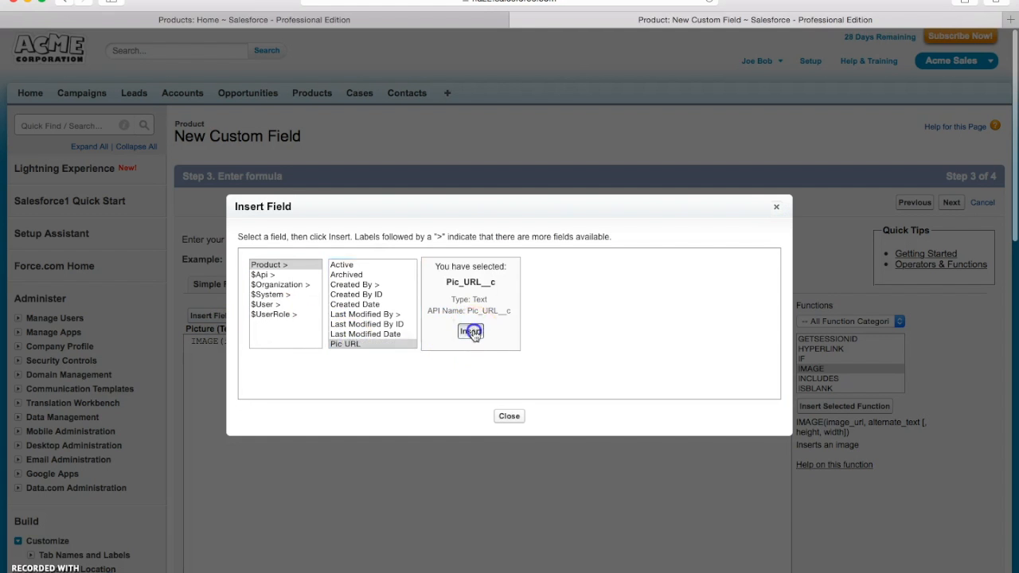
{"action": "left_click", "coordinate": [468, 337]}
Complete the IMAGE formula with empty alternate text "", height 150 and width 200, without the square brackets
{"action": "left_click_drag", "start_coordinate": [303, 341], "coordinate": [318, 340]}
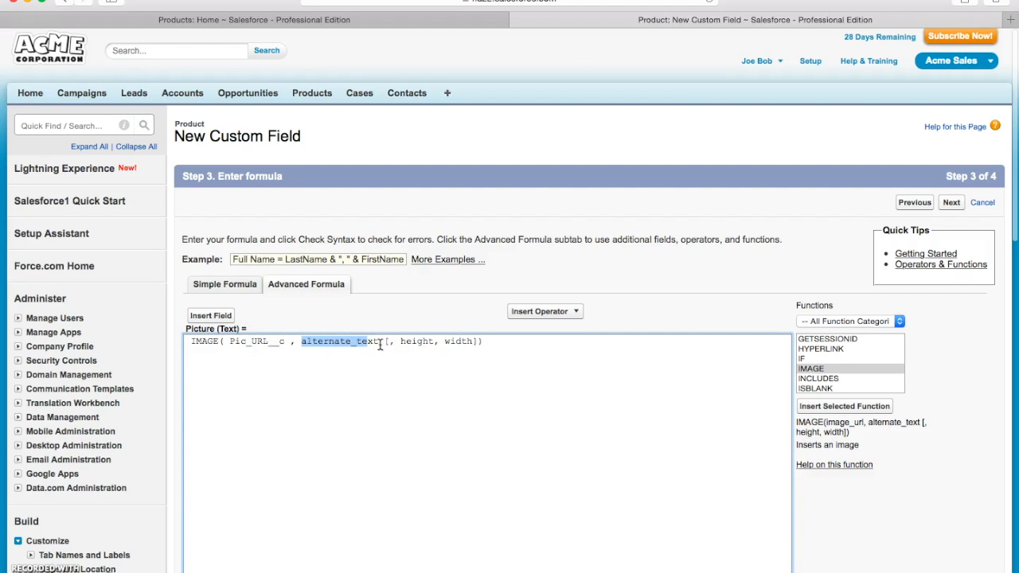
{"action": "key", "text": "BackSpace"}
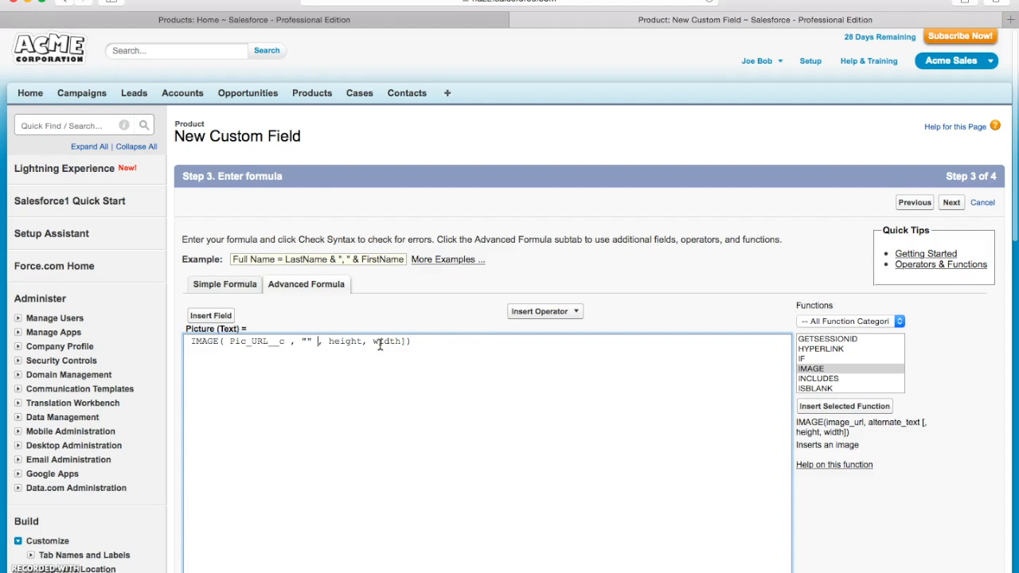
{"action": "left_click", "coordinate": [338, 341]}
{"action": "left_click", "coordinate": [367, 341]}
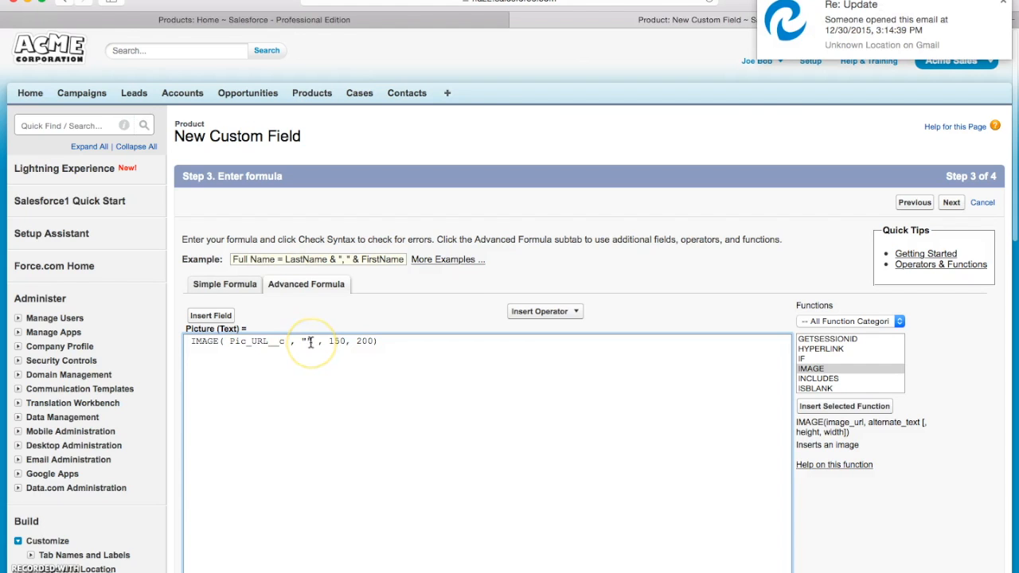
{"action": "left_click", "coordinate": [1003, 4]}
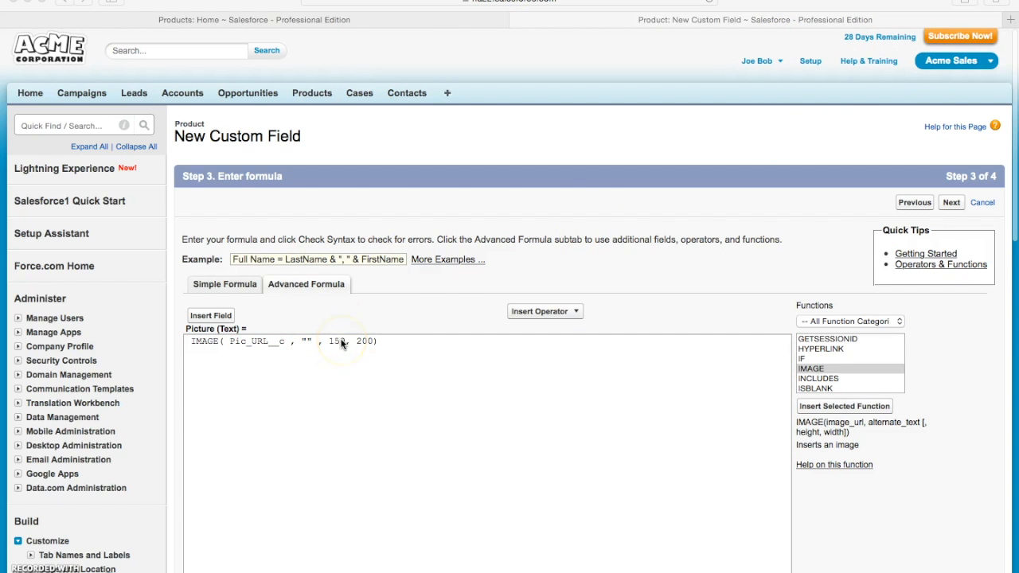
Check the formula's syntax and save the Picture field with the Product Layout included
{"action": "scroll", "coordinate": [376, 354], "scroll_direction": "down", "scroll_amount": 3}
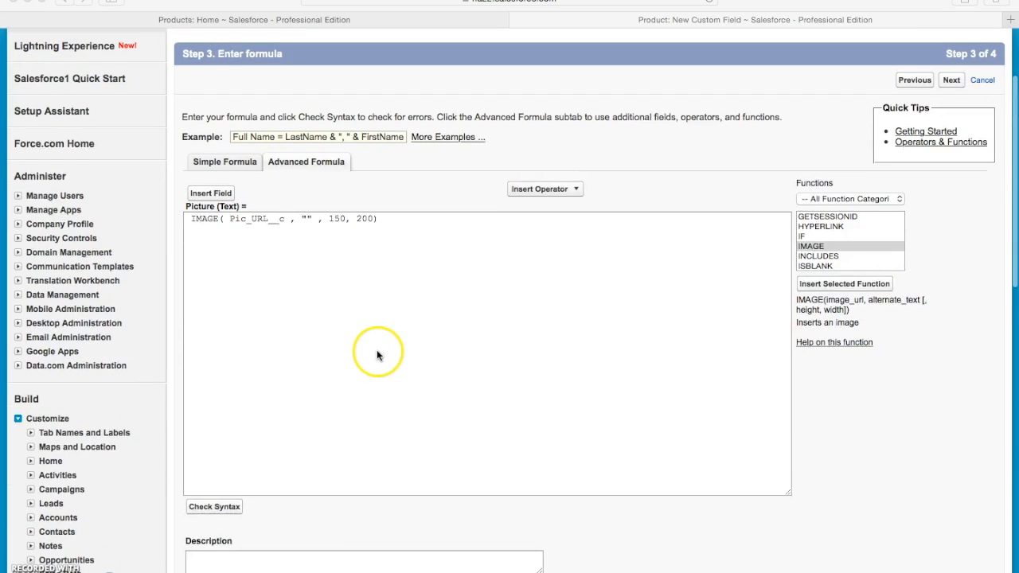
{"action": "left_click", "coordinate": [214, 503]}
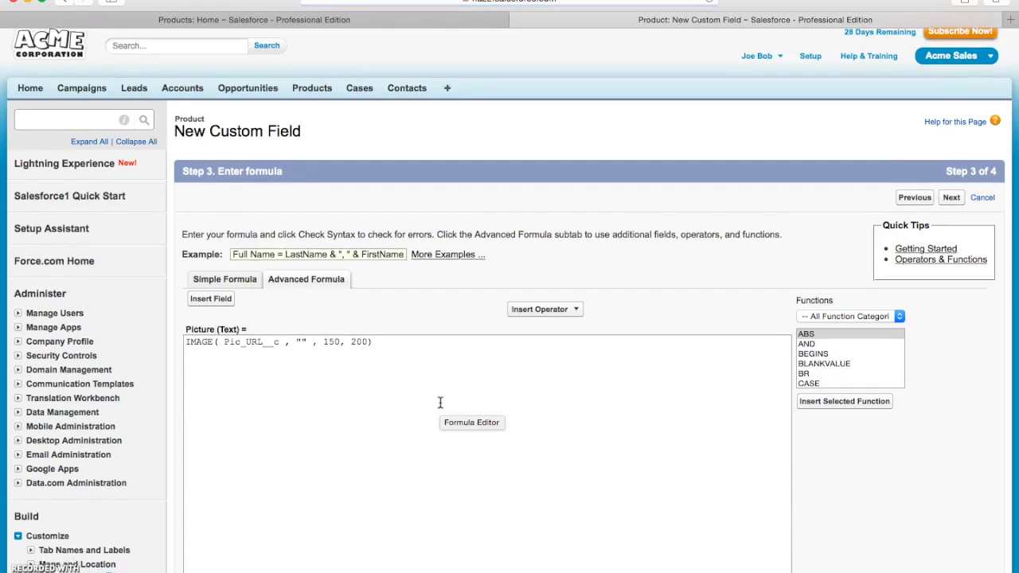
{"action": "scroll", "coordinate": [568, 358], "scroll_direction": "up", "scroll_amount": 3}
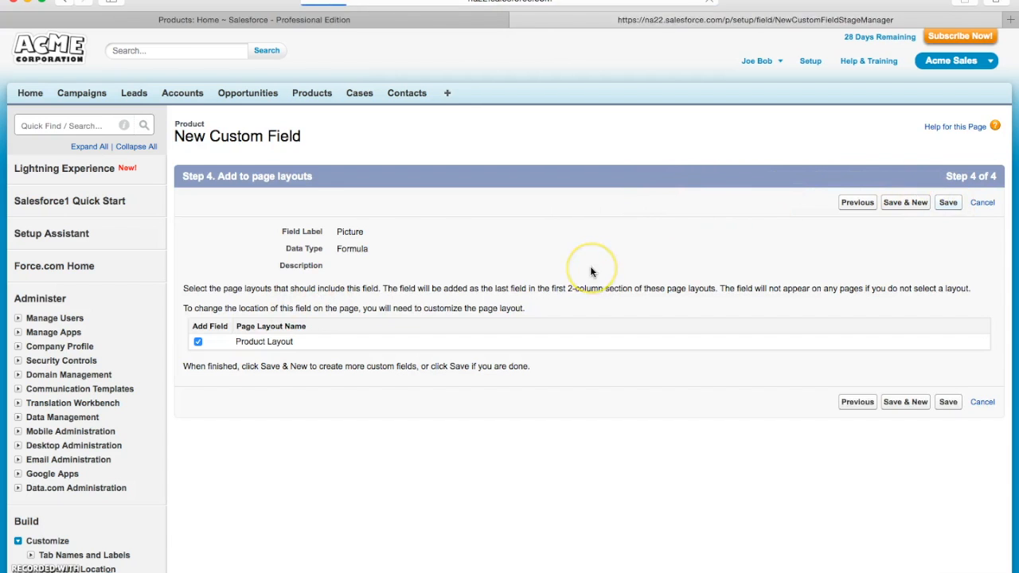
{"action": "scroll", "coordinate": [359, 307], "scroll_direction": "down", "scroll_amount": 2}
{"action": "scroll", "coordinate": [359, 305], "scroll_direction": "up", "scroll_amount": 2}
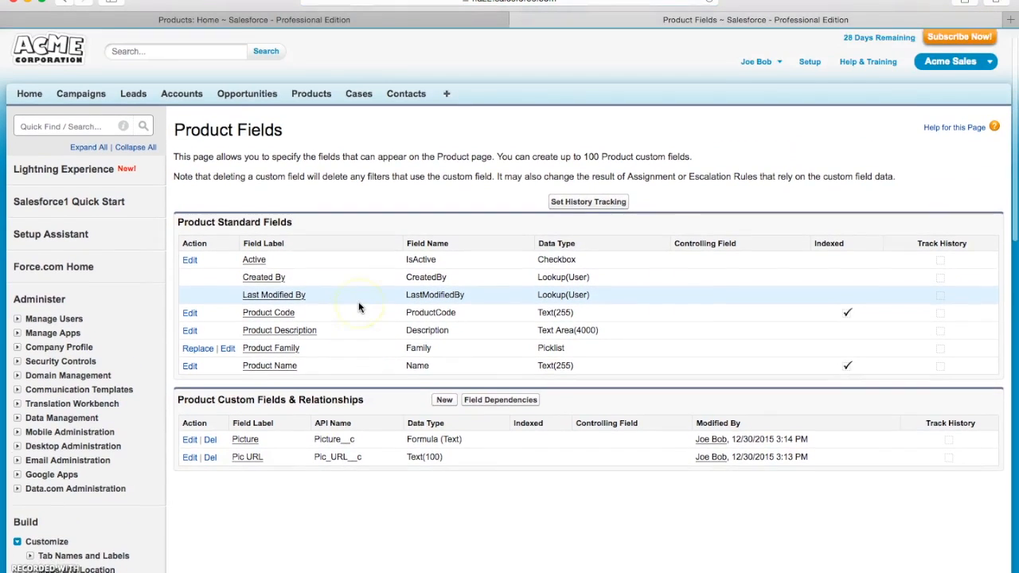
Open the Documents home page from the list of all tabs and keep Products as the selected document folder
{"action": "left_click", "coordinate": [447, 94]}
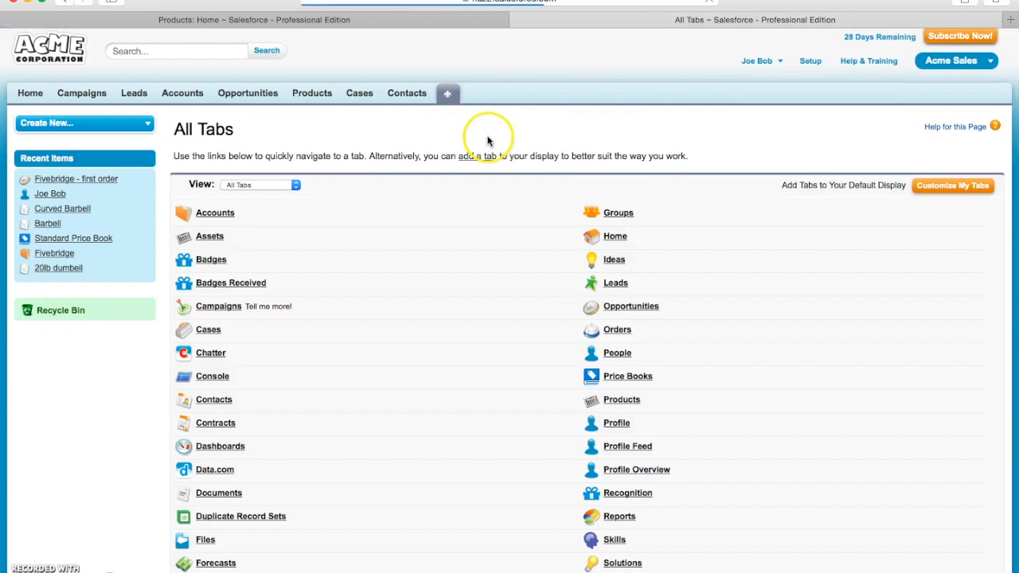
{"action": "left_click", "coordinate": [219, 494]}
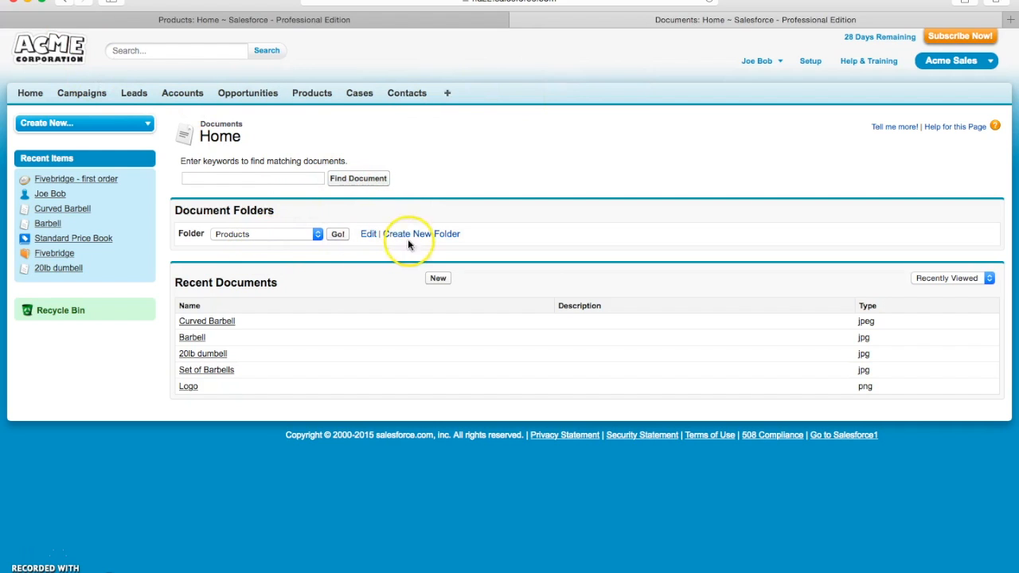
{"action": "left_click", "coordinate": [269, 234]}
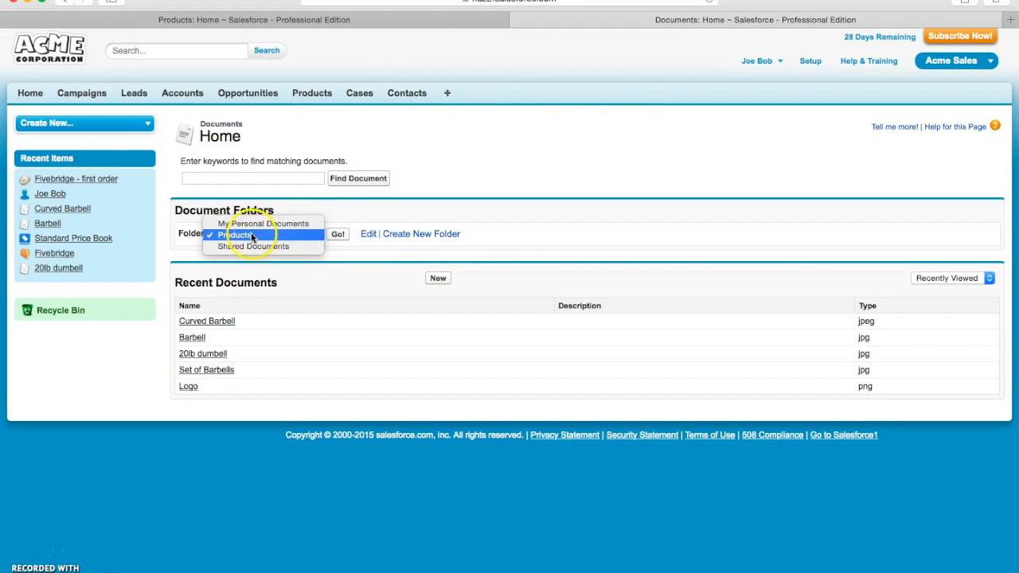
{"action": "left_click", "coordinate": [362, 210]}
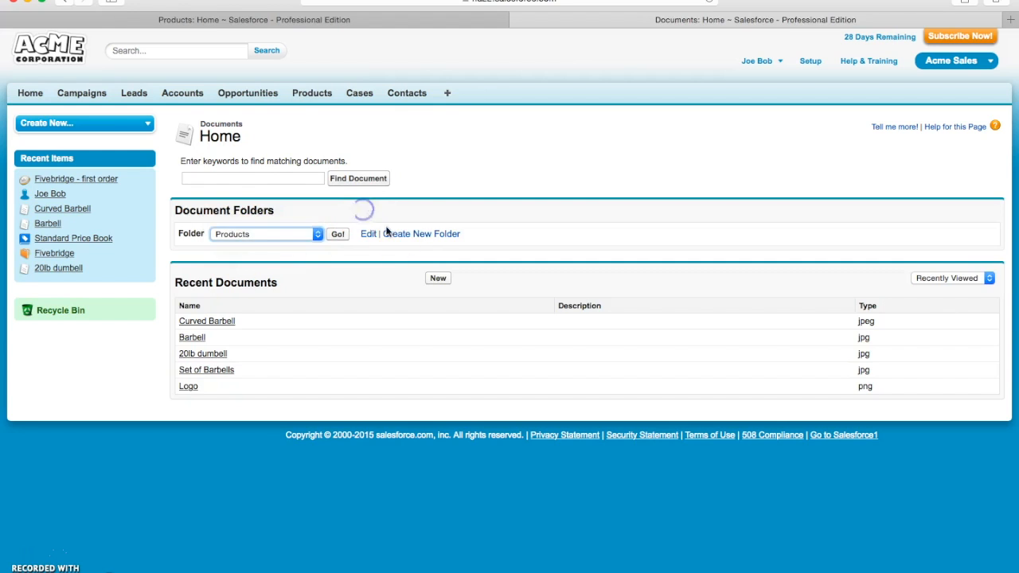
{"action": "left_click", "coordinate": [411, 234]}
{"action": "left_click", "coordinate": [356, 254]}
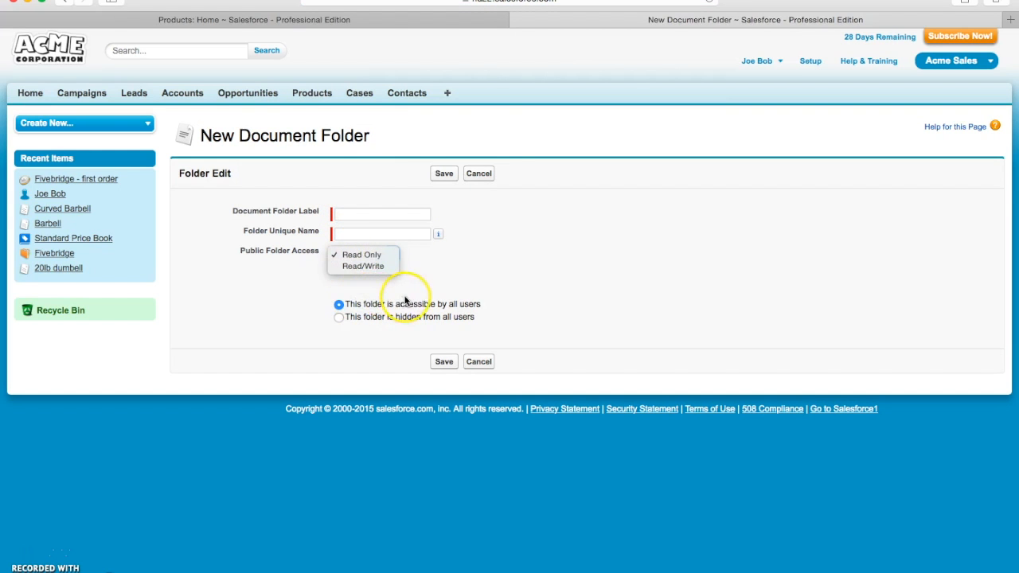
{"action": "left_click", "coordinate": [481, 173]}
{"action": "left_click", "coordinate": [482, 173]}
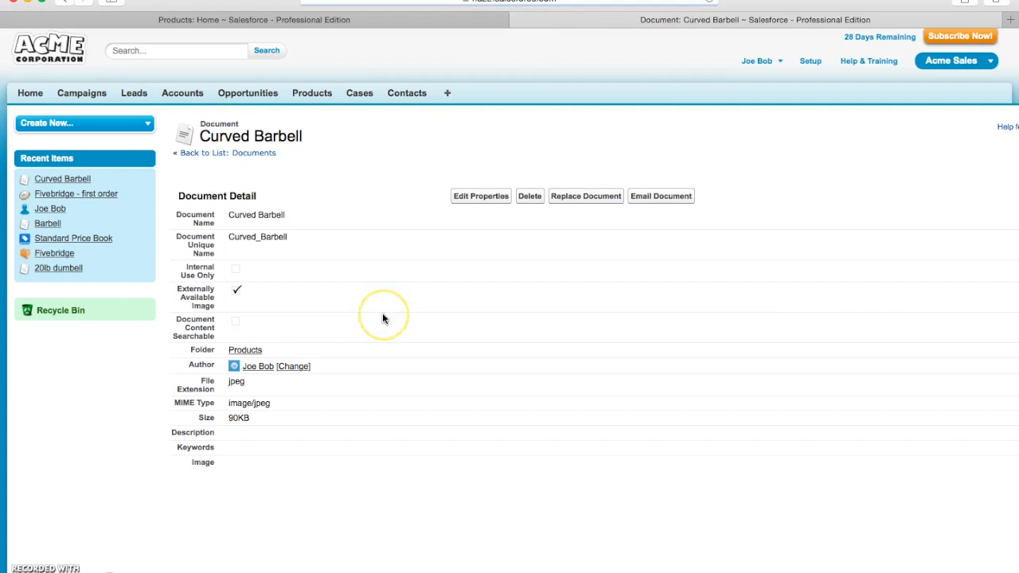
View the Curved Barbell document's image in a separate browser tab, inspect its full web address, and return to the document
{"action": "scroll", "coordinate": [428, 366], "scroll_direction": "down", "scroll_amount": 10}
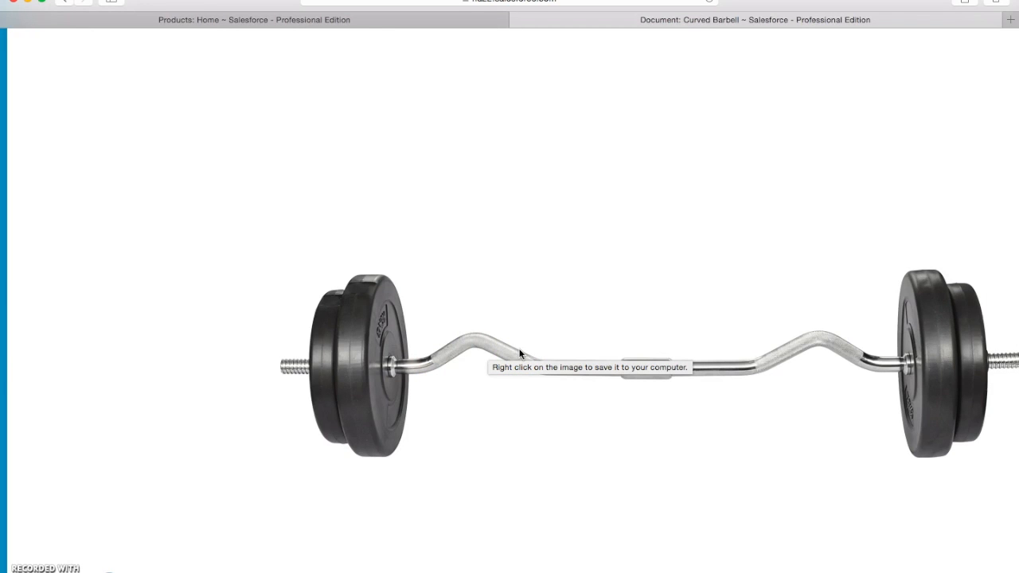
{"action": "right_click", "coordinate": [519, 352]}
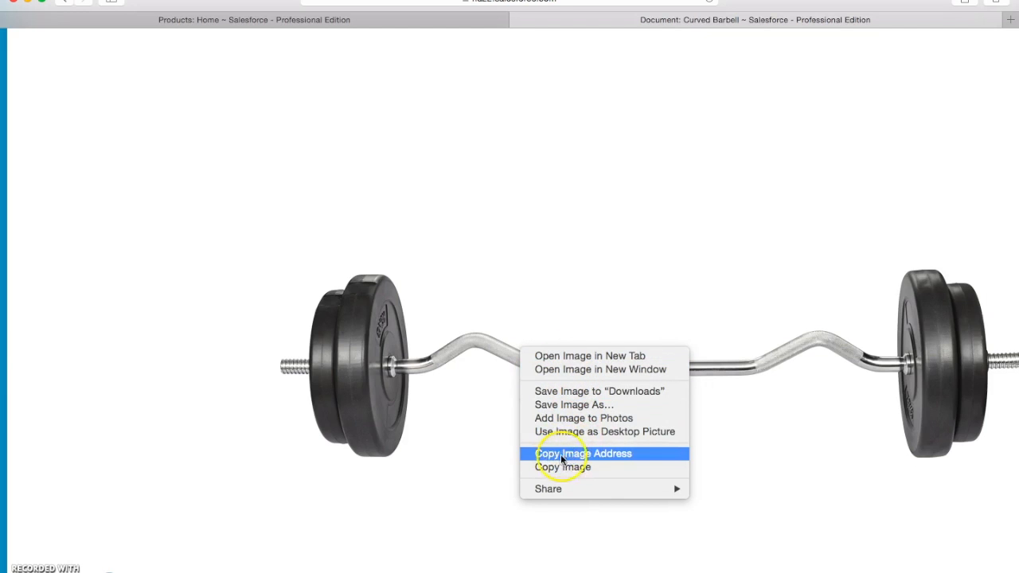
{"action": "left_click", "coordinate": [579, 355]}
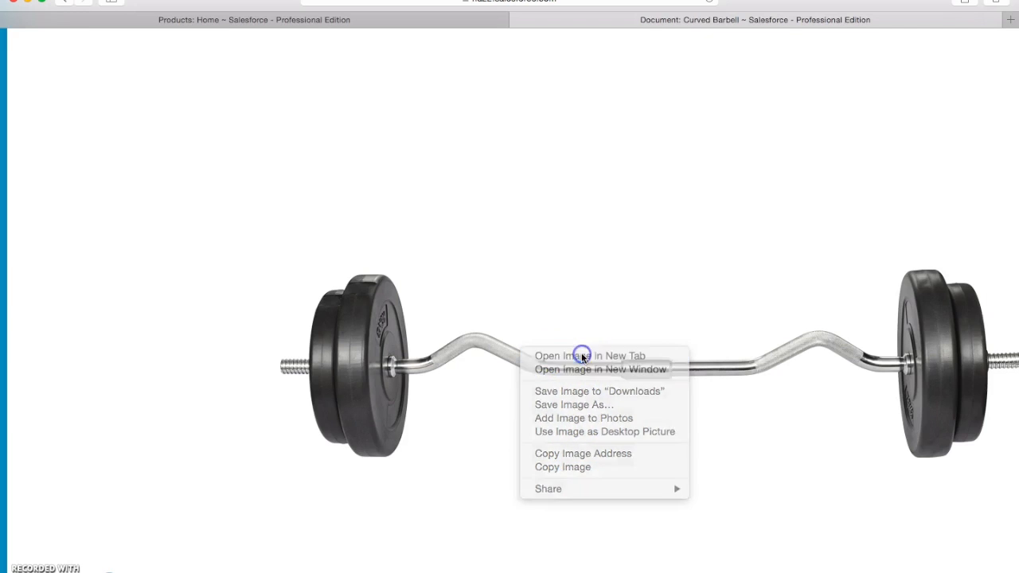
{"action": "left_click", "coordinate": [778, 22]}
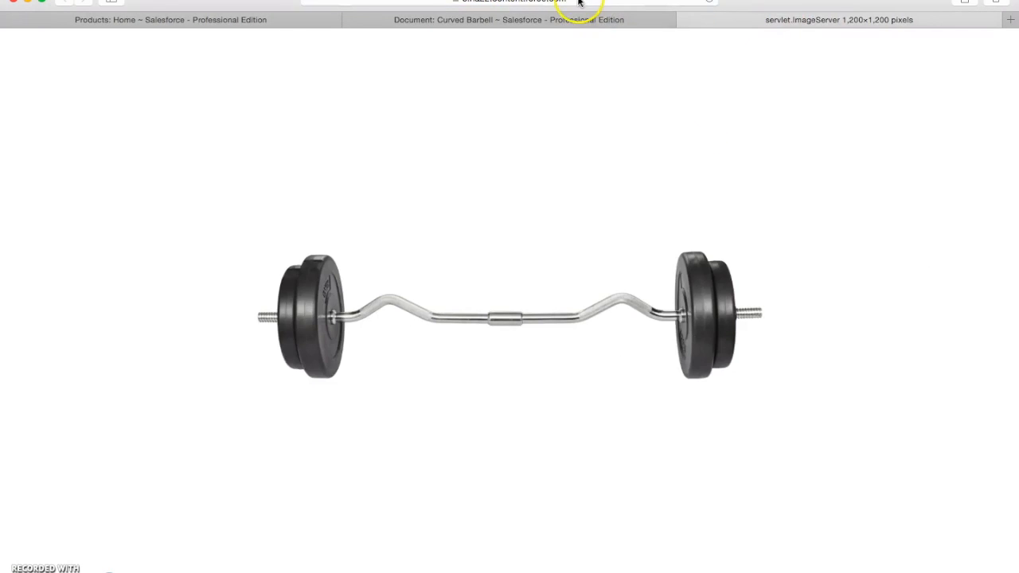
{"action": "left_click", "coordinate": [579, 4]}
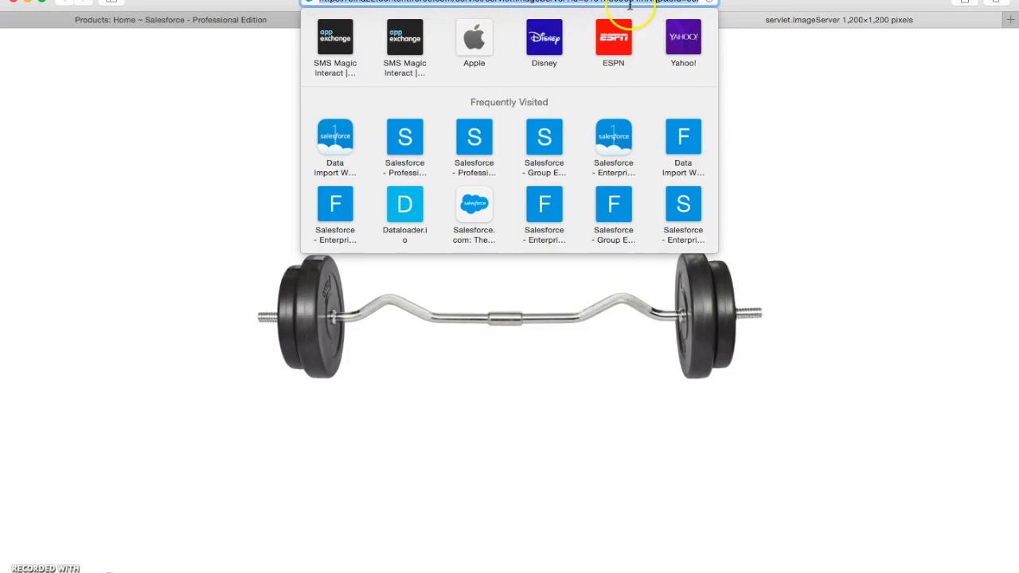
{"action": "left_click", "coordinate": [786, 120]}
{"action": "left_click", "coordinate": [686, 22]}
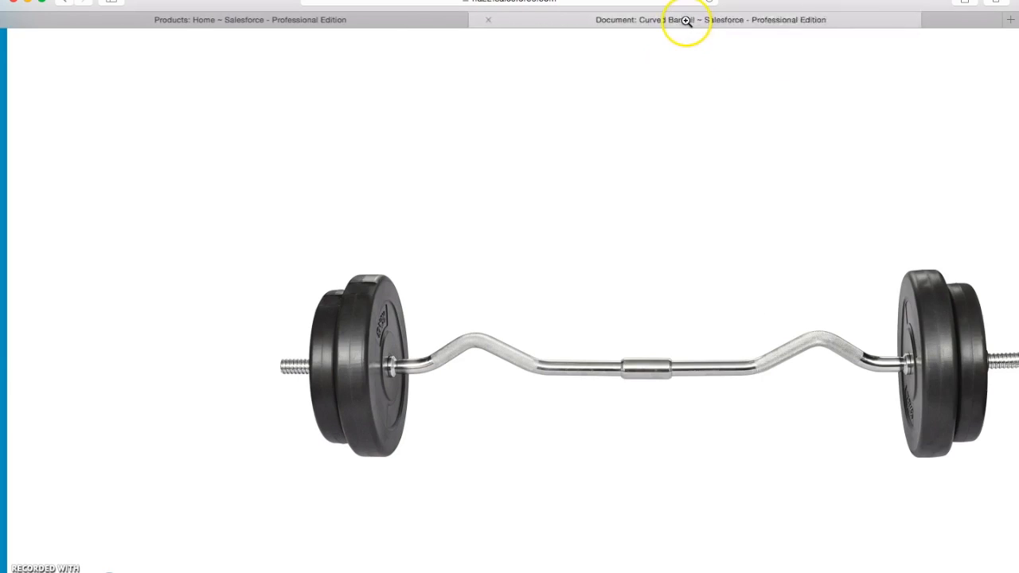
Copy the image address of the Curved Barbell picture from its document page
{"action": "right_click", "coordinate": [609, 369]}
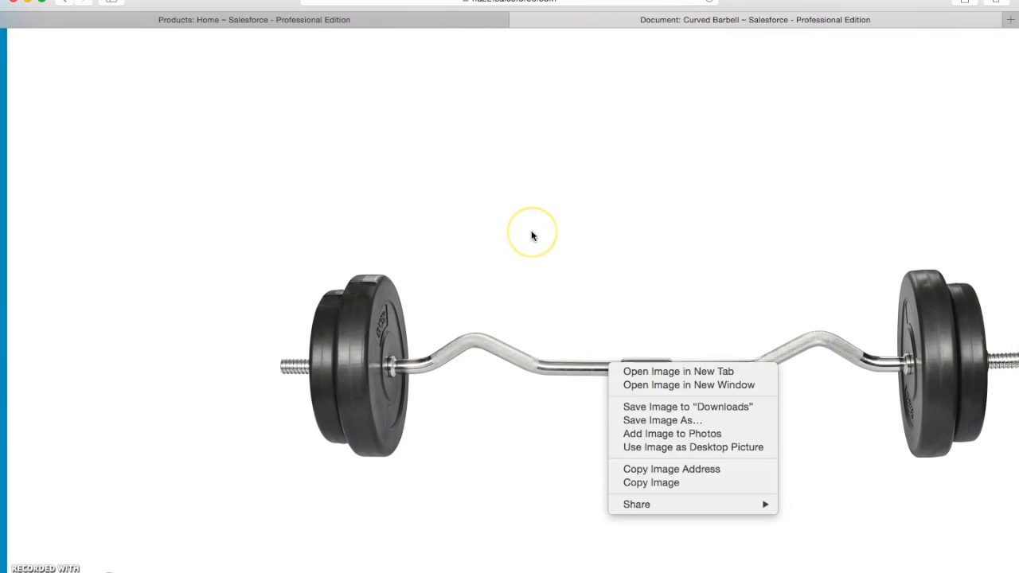
{"action": "left_click", "coordinate": [531, 234]}
{"action": "scroll", "coordinate": [531, 235], "scroll_direction": "up", "scroll_amount": 10}
{"action": "scroll", "coordinate": [531, 236], "scroll_direction": "down", "scroll_amount": 9}
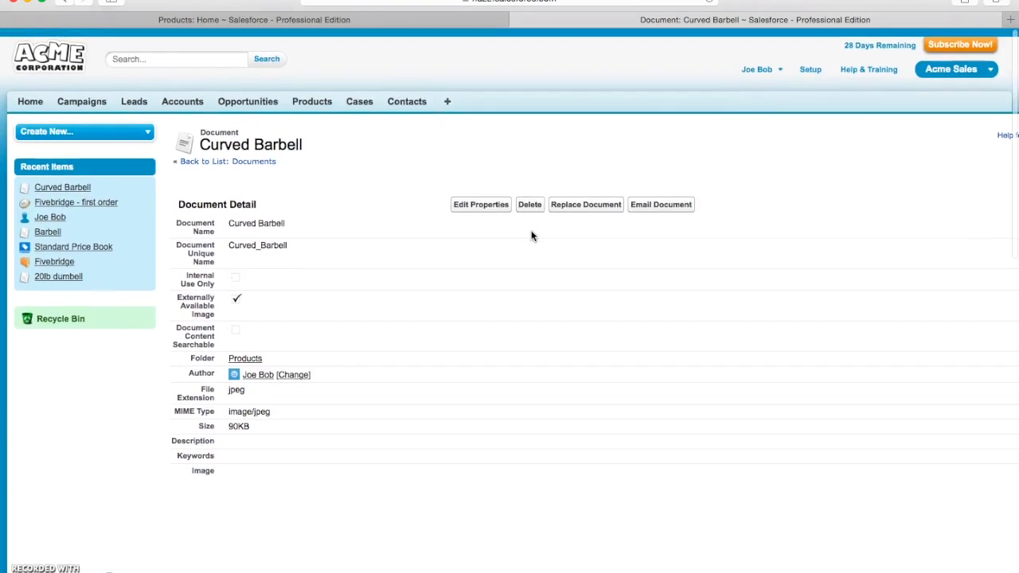
{"action": "scroll", "coordinate": [532, 236], "scroll_direction": "down", "scroll_amount": 1}
{"action": "right_click", "coordinate": [575, 424]}
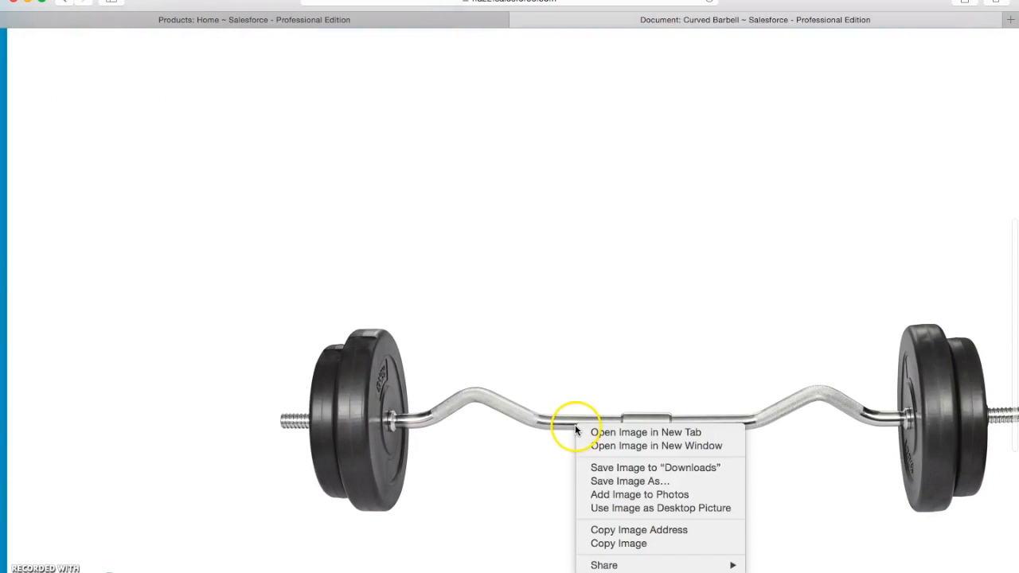
{"action": "left_click", "coordinate": [607, 530]}
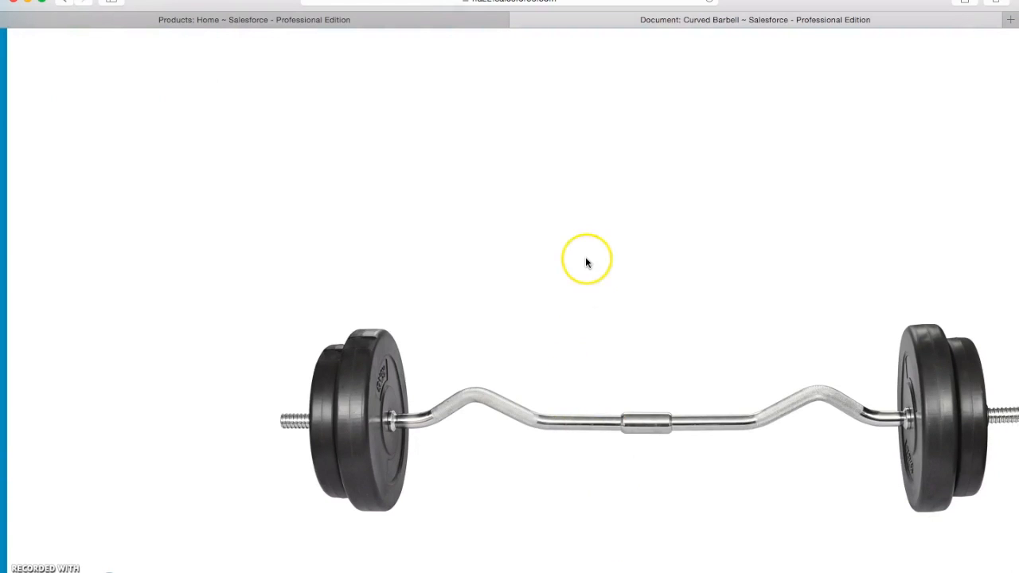
Open the EZ Curl product record from the recent products on the Products home page
{"action": "scroll", "coordinate": [585, 251], "scroll_direction": "up", "scroll_amount": 3}
{"action": "scroll", "coordinate": [584, 251], "scroll_direction": "up", "scroll_amount": 4}
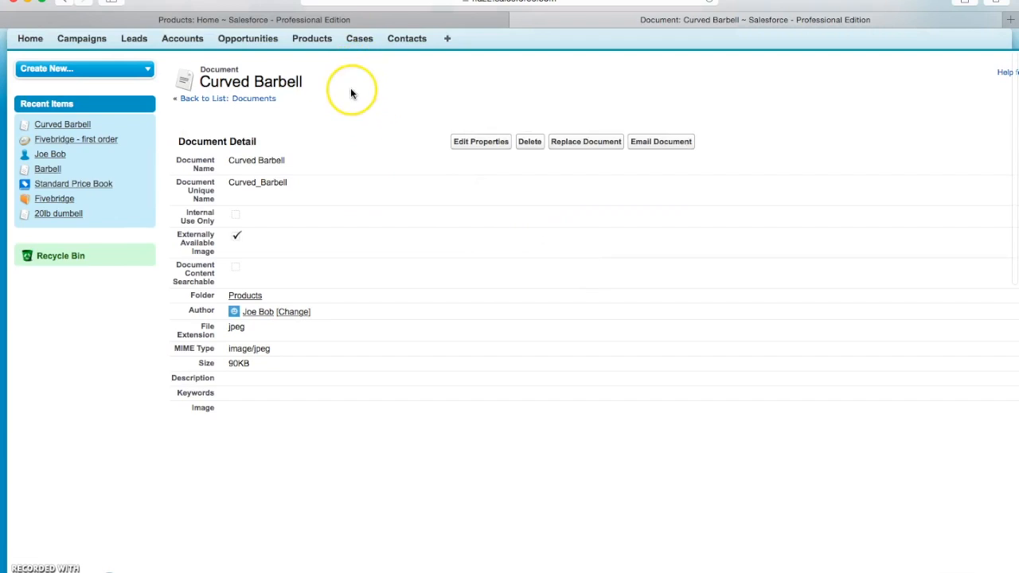
{"action": "scroll", "coordinate": [350, 94], "scroll_direction": "up", "scroll_amount": 2}
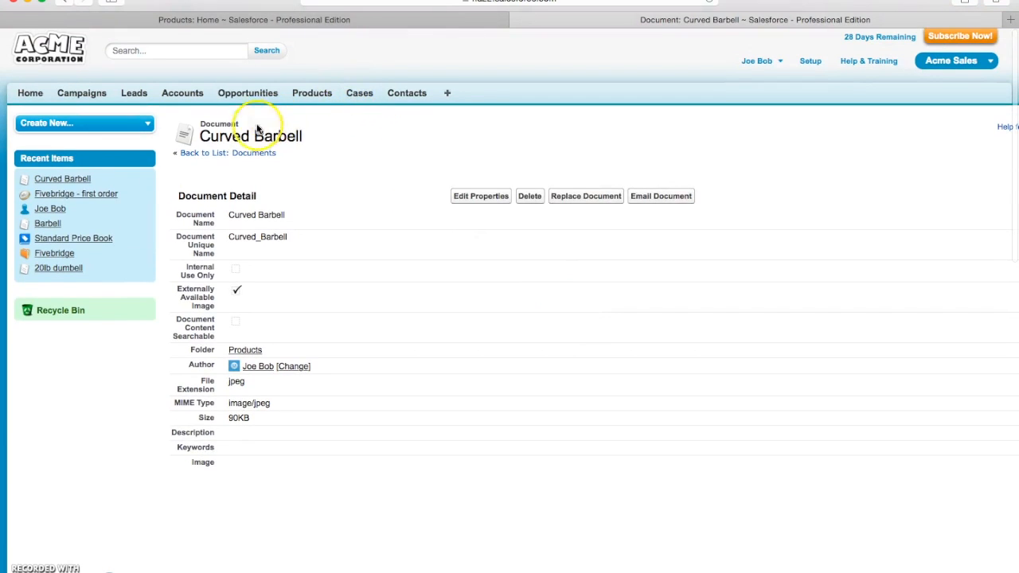
{"action": "left_click", "coordinate": [312, 93]}
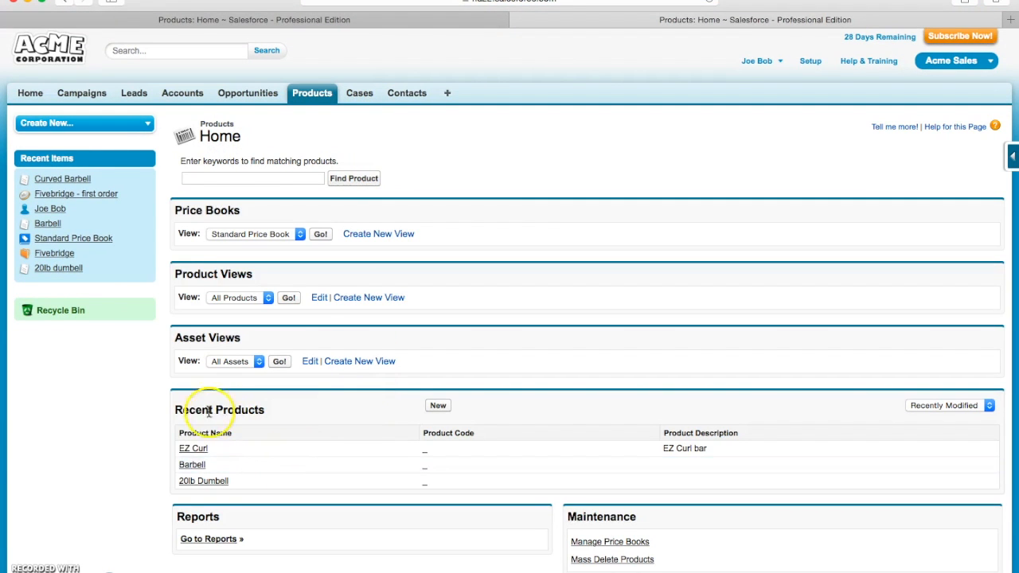
{"action": "left_click", "coordinate": [188, 450]}
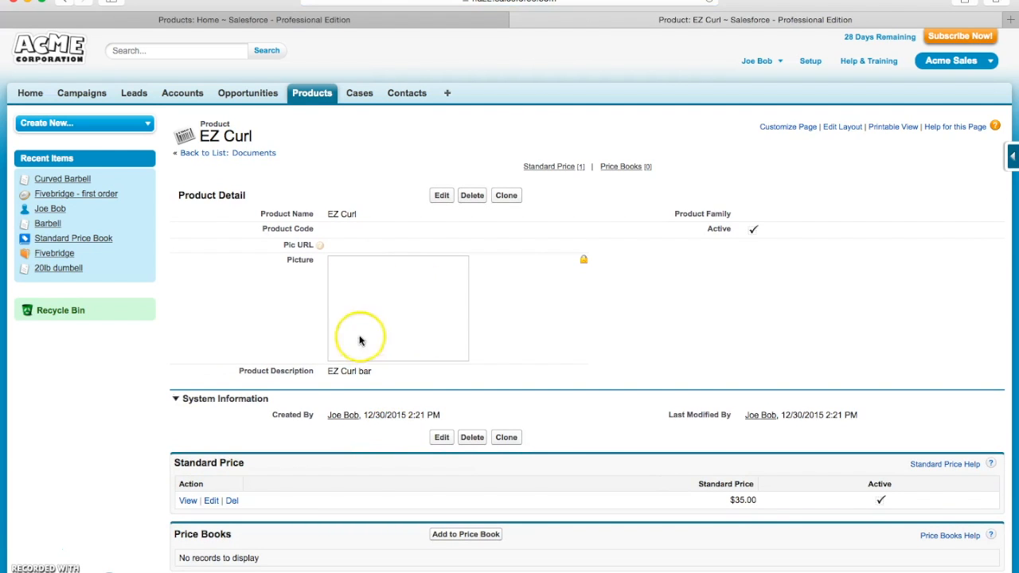
Paste the copied image address into the EZ Curl product's Pic URL field and save the record
{"action": "left_click", "coordinate": [347, 245]}
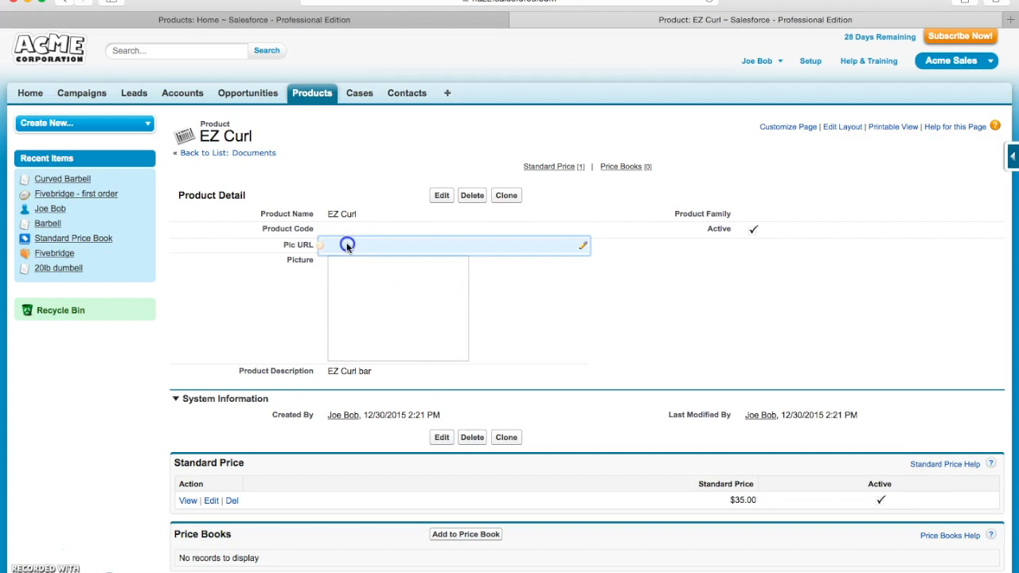
{"action": "double_click", "coordinate": [364, 246]}
{"action": "key", "text": "super+v"}
{"action": "left_click", "coordinate": [386, 238]}
{"action": "left_click", "coordinate": [441, 196]}
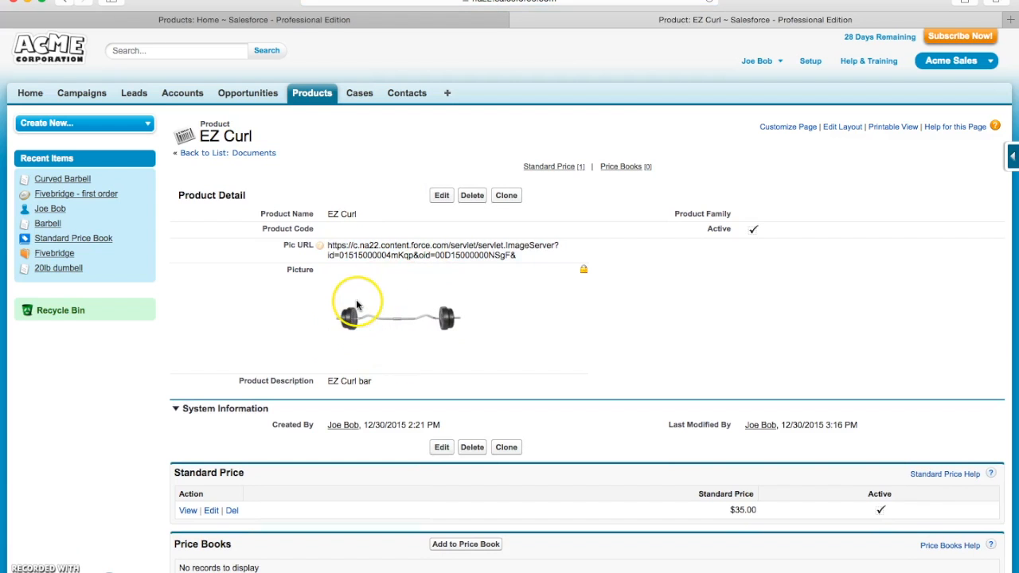
Open the Barbell product record, and in the other browser tab copy the image address of the Barbell picture from its document page
{"action": "left_click", "coordinate": [311, 93]}
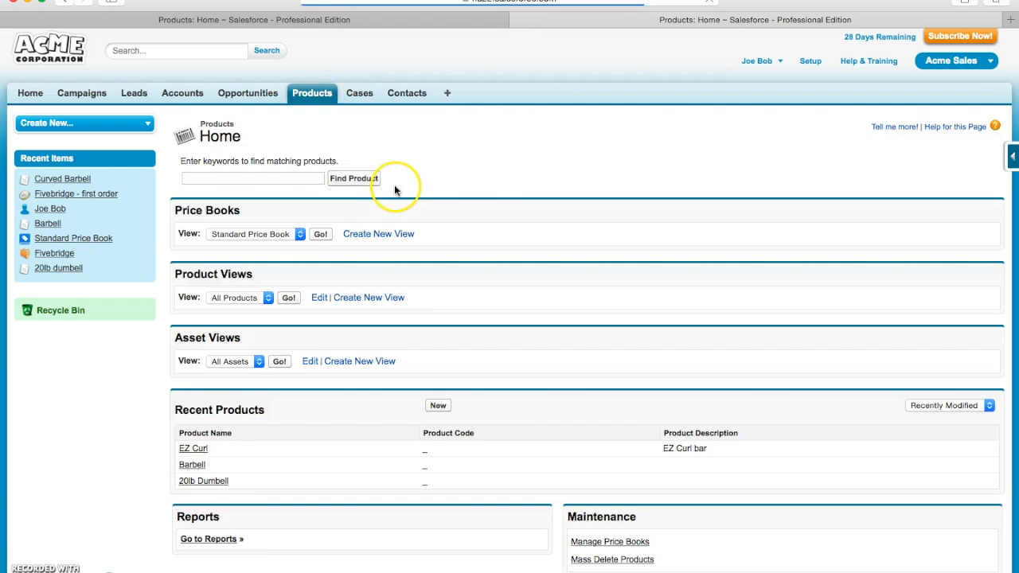
{"action": "left_click", "coordinate": [192, 465]}
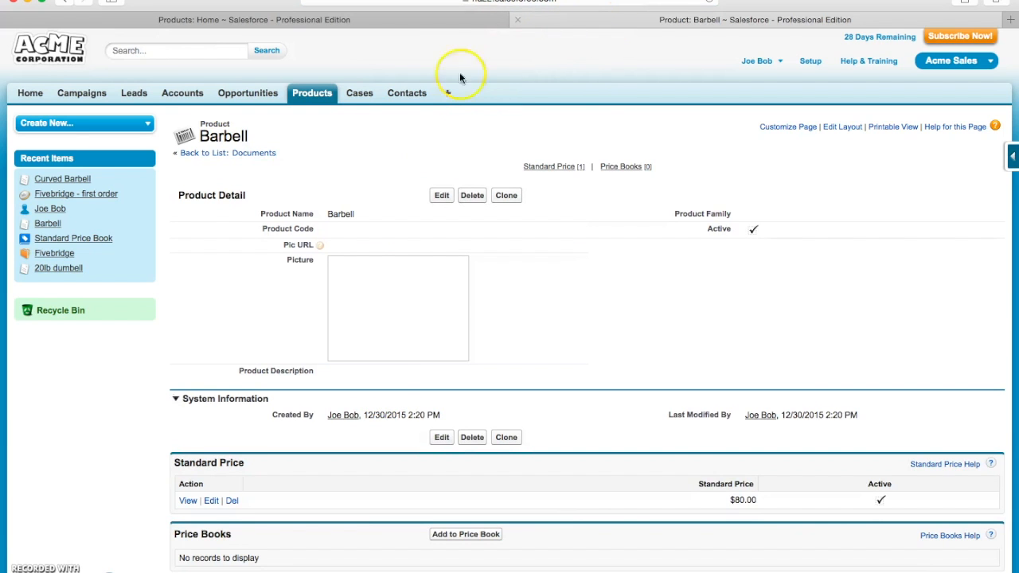
{"action": "left_click", "coordinate": [409, 19]}
{"action": "left_click", "coordinate": [447, 93]}
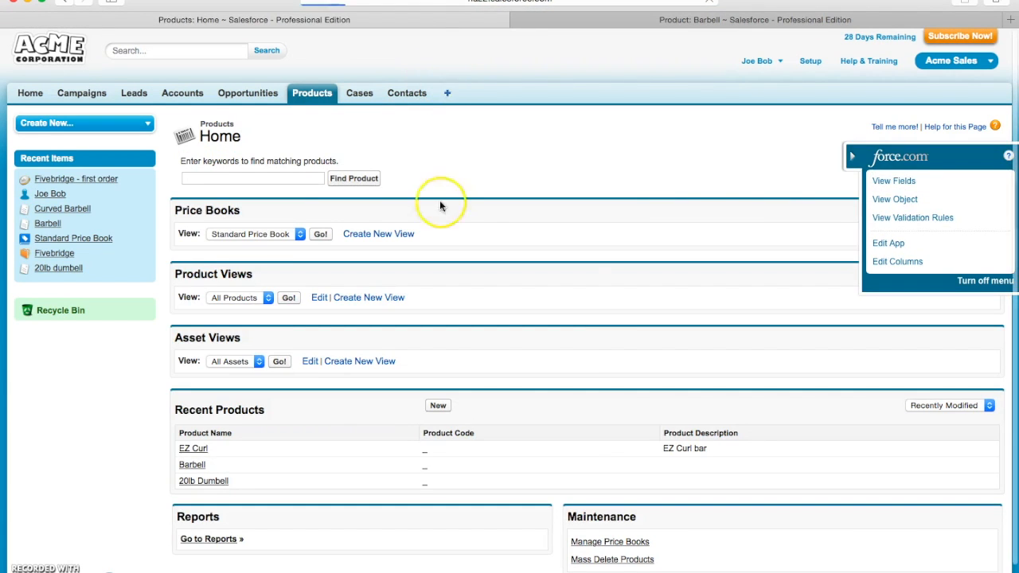
{"action": "left_click", "coordinate": [219, 494]}
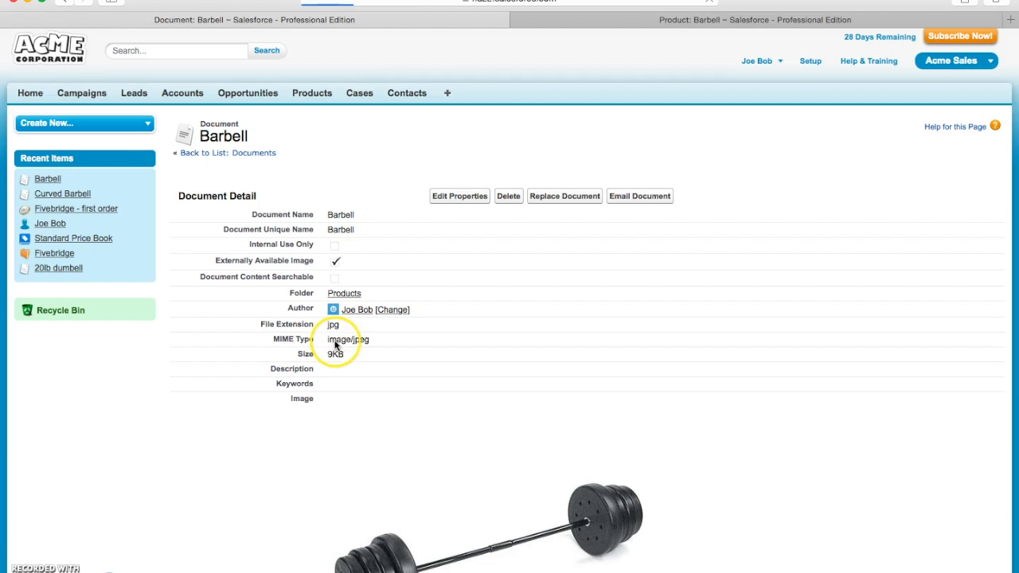
{"action": "right_click", "coordinate": [484, 515]}
{"action": "left_click", "coordinate": [524, 553]}
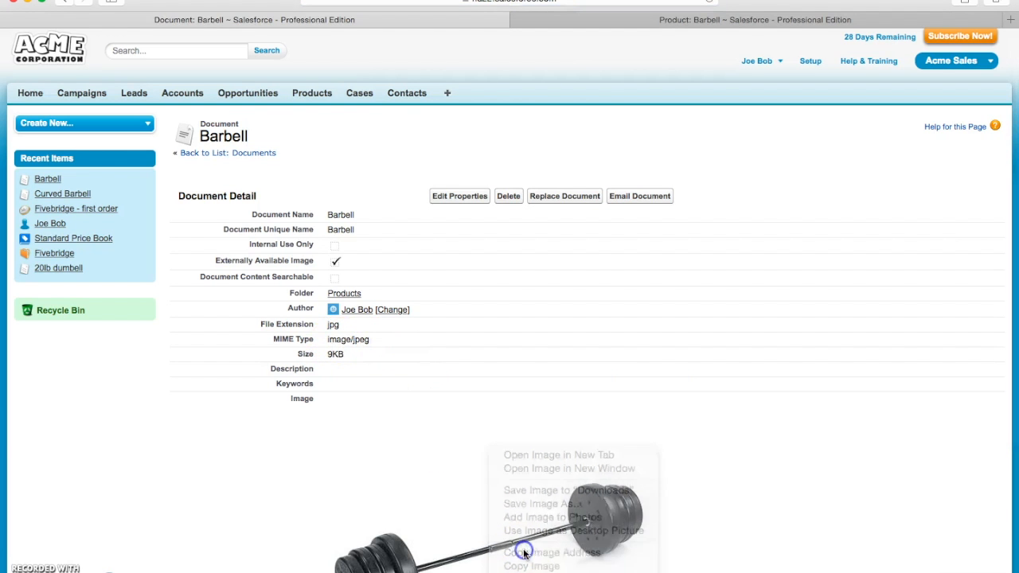
Return to the Barbell product, paste the copied image address into its Pic URL field and save the record
{"action": "left_click", "coordinate": [578, 26]}
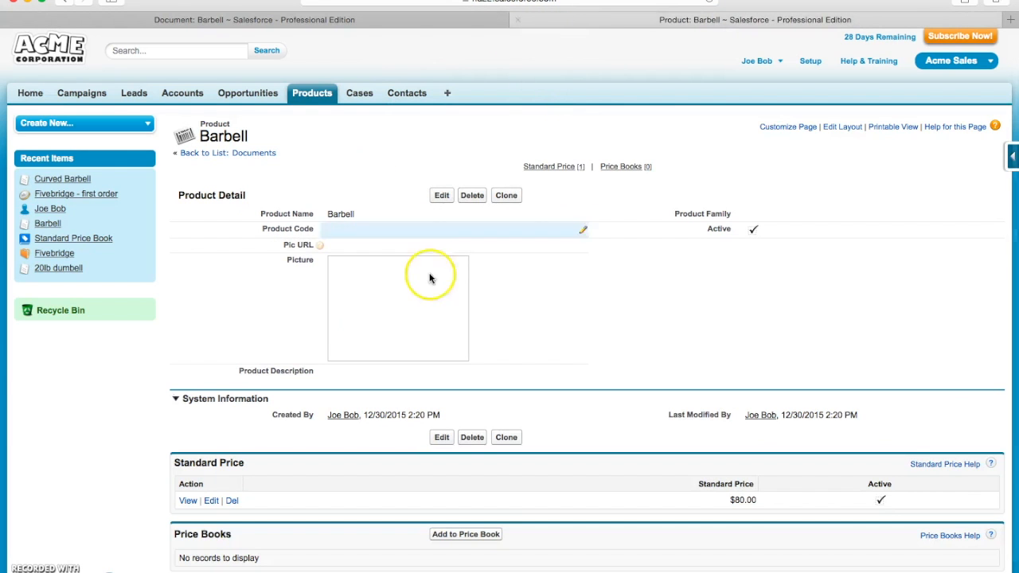
{"action": "double_click", "coordinate": [355, 244]}
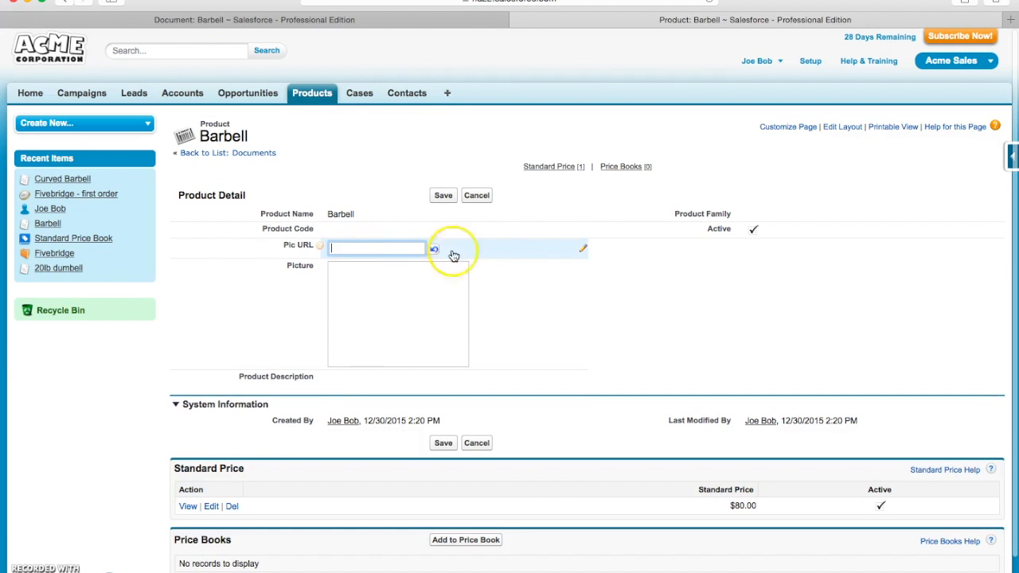
{"action": "left_click", "coordinate": [390, 250]}
{"action": "key", "text": "super+v"}
{"action": "left_click", "coordinate": [443, 195]}
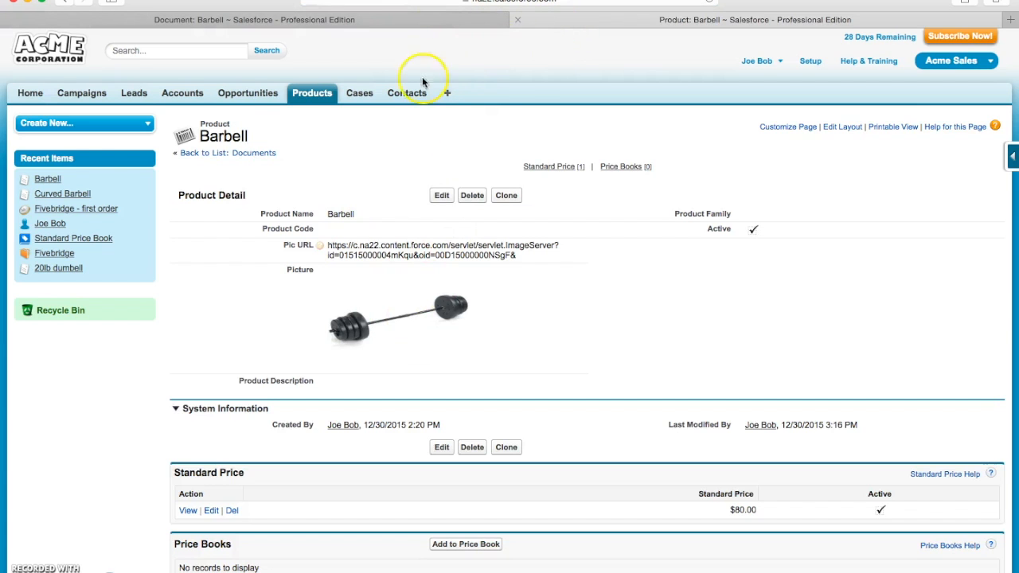
Open the 20lb Dumbell product record, and in the other browser tab copy the image address from the 20lb dumbell document
{"action": "left_click", "coordinate": [313, 94]}
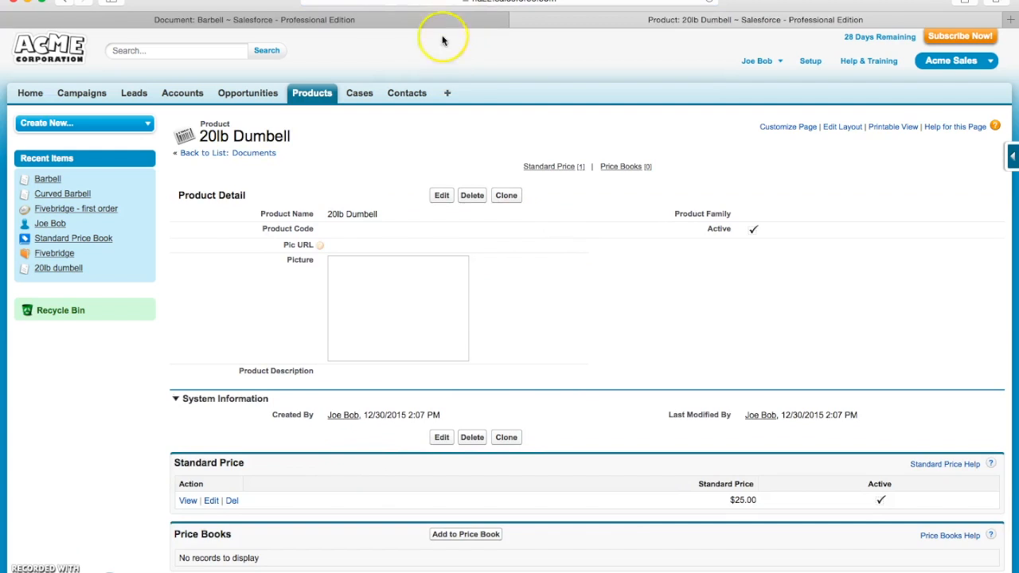
{"action": "left_click", "coordinate": [392, 21]}
{"action": "left_click", "coordinate": [265, 152]}
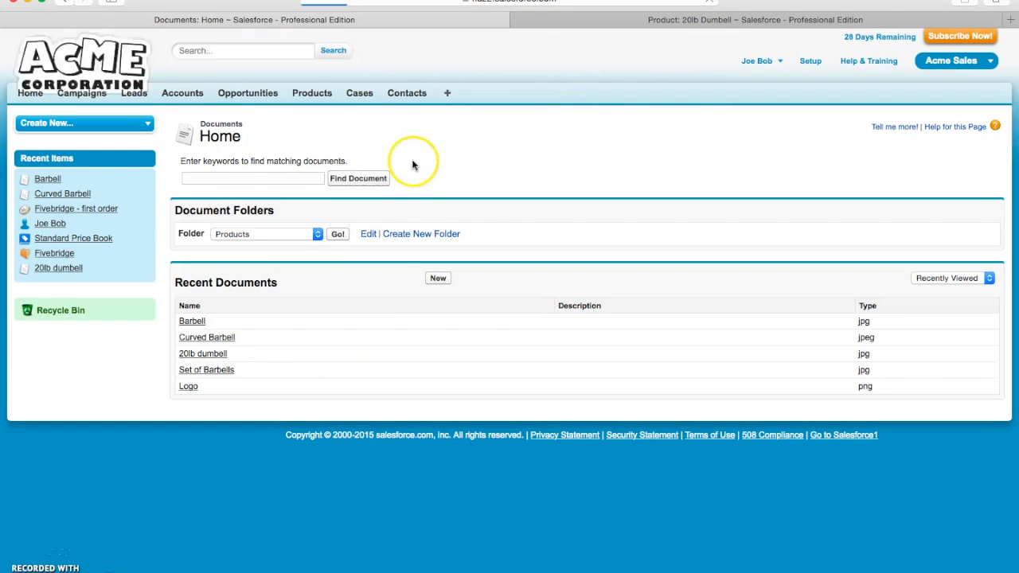
{"action": "left_click", "coordinate": [199, 353]}
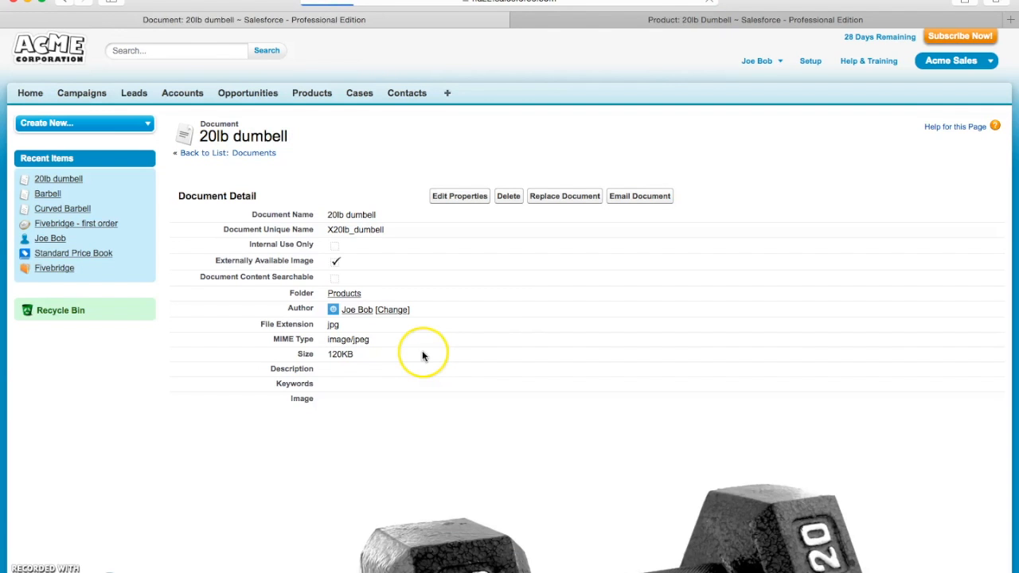
{"action": "right_click", "coordinate": [562, 521]}
{"action": "left_click", "coordinate": [605, 552]}
Return to the 20lb Dumbell product, paste the copied image address into its Pic URL field and save the record
{"action": "left_click", "coordinate": [726, 19]}
{"action": "double_click", "coordinate": [386, 247]}
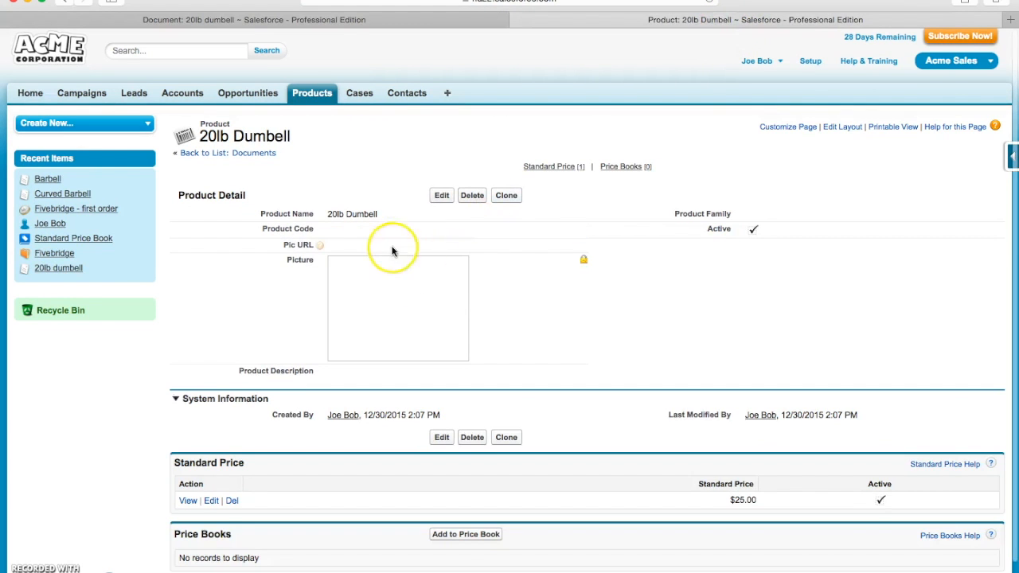
{"action": "key", "text": "super+v"}
{"action": "left_click", "coordinate": [442, 194]}
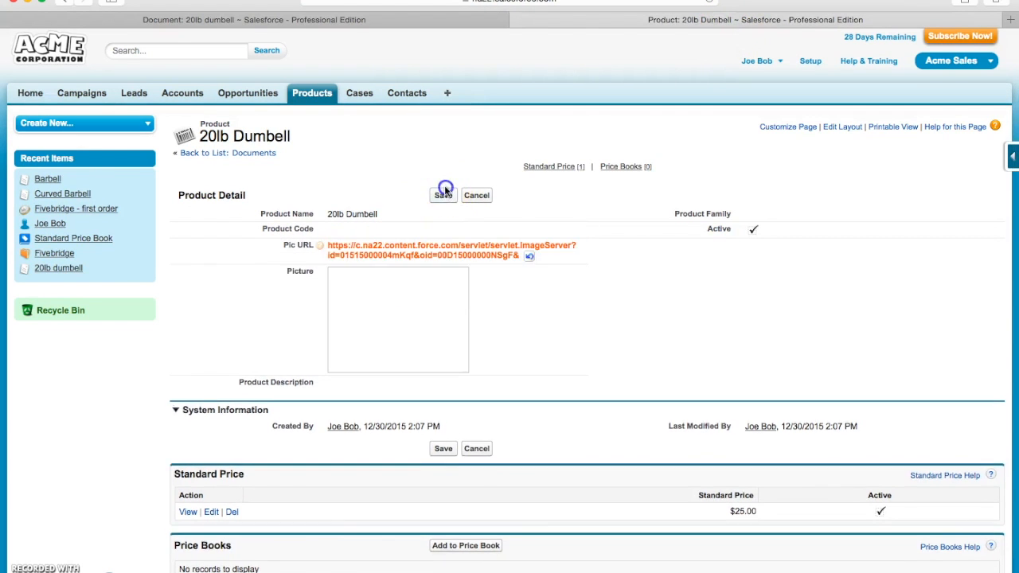
{"action": "left_click", "coordinate": [440, 195]}
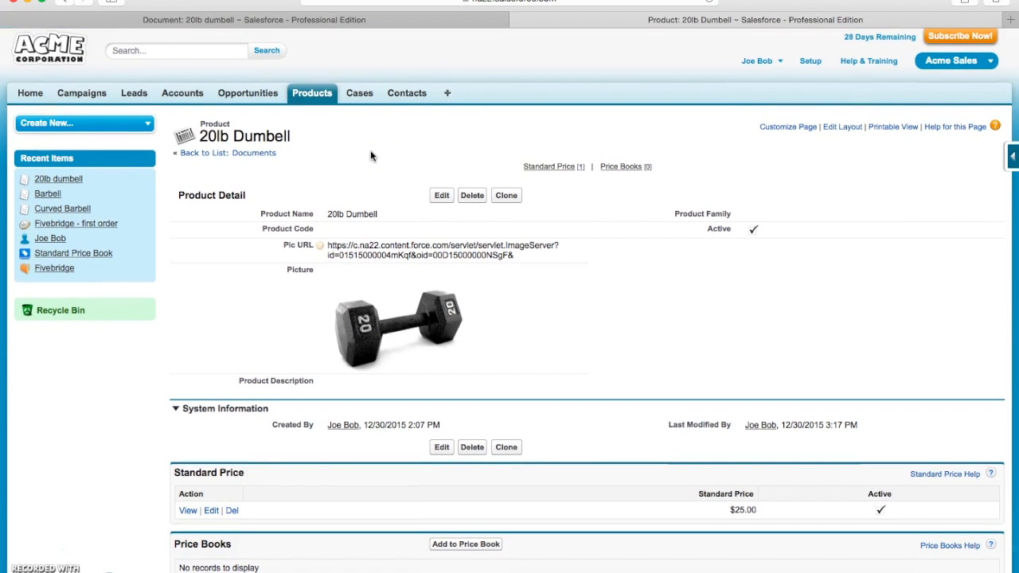
Go to the quote templates in Setup's Quotes customization and open the Standard Template for editing
{"action": "left_click", "coordinate": [812, 64]}
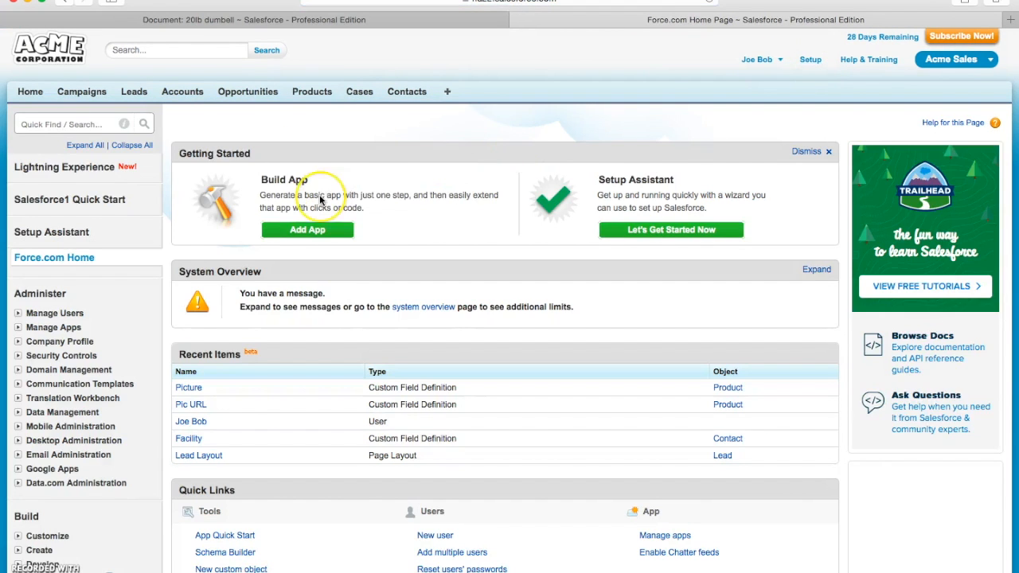
{"action": "scroll", "coordinate": [319, 200], "scroll_direction": "down", "scroll_amount": 3}
{"action": "scroll", "coordinate": [319, 199], "scroll_direction": "down", "scroll_amount": 2}
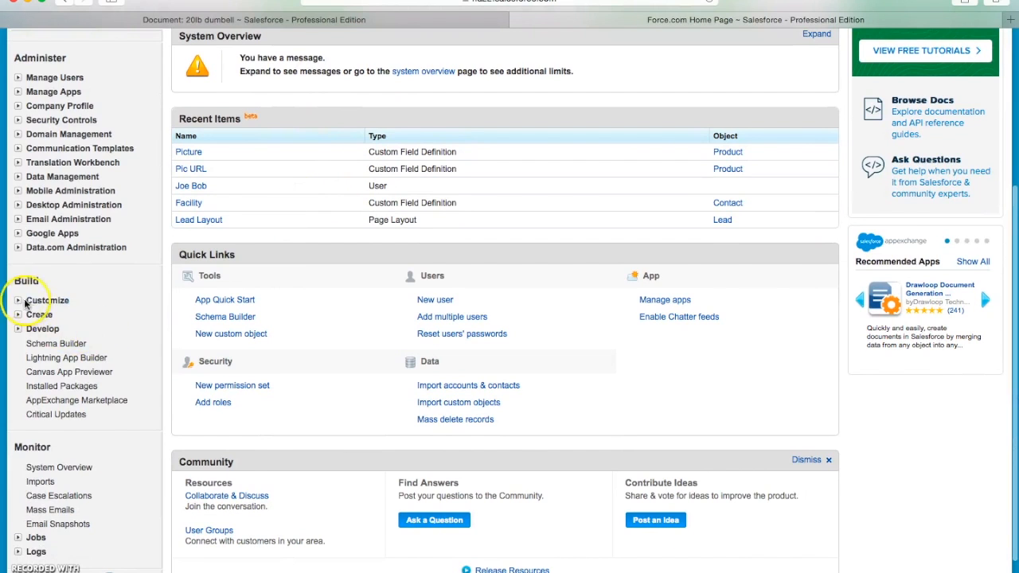
{"action": "left_click", "coordinate": [25, 302]}
{"action": "scroll", "coordinate": [125, 336], "scroll_direction": "down", "scroll_amount": 2}
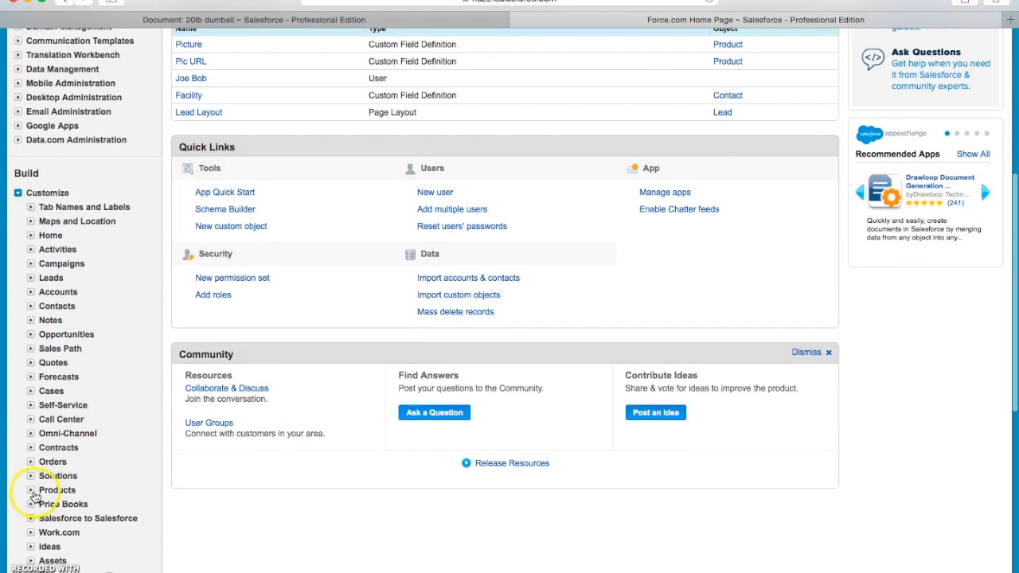
{"action": "left_click", "coordinate": [30, 363]}
{"action": "scroll", "coordinate": [108, 450], "scroll_direction": "down", "scroll_amount": 2}
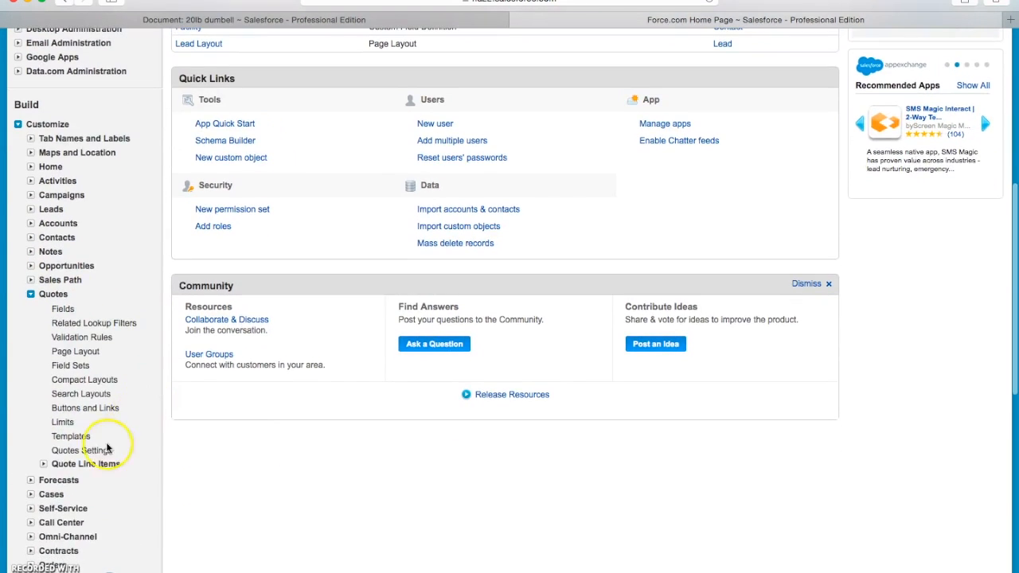
{"action": "left_click", "coordinate": [73, 439]}
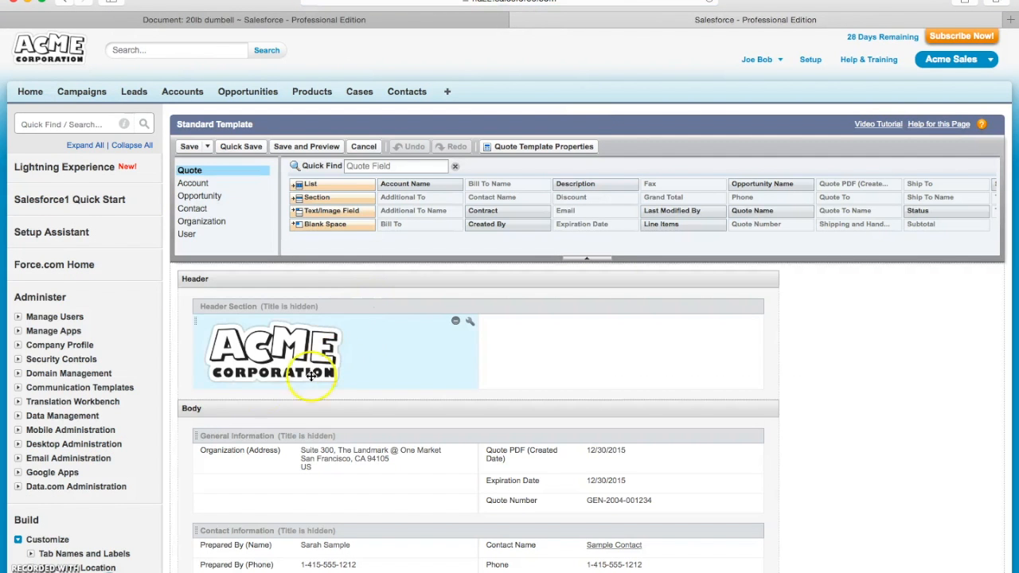
Look over the Standard Template's layout and delete the ACME Corporation logo from the header's text/image field
{"action": "scroll", "coordinate": [371, 351], "scroll_direction": "down", "scroll_amount": 5}
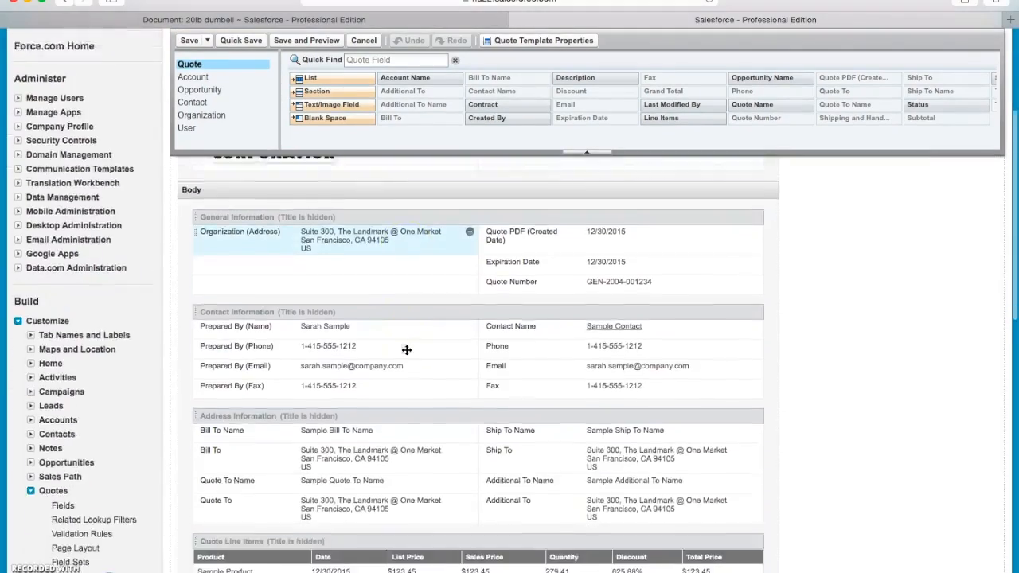
{"action": "scroll", "coordinate": [406, 350], "scroll_direction": "down", "scroll_amount": 5}
{"action": "scroll", "coordinate": [406, 350], "scroll_direction": "up", "scroll_amount": 7}
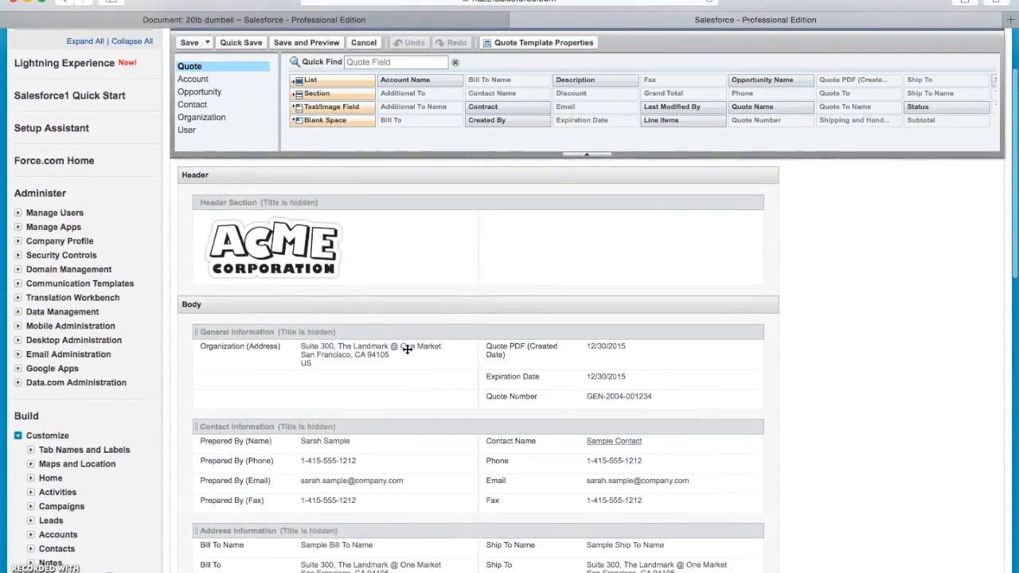
{"action": "scroll", "coordinate": [382, 334], "scroll_direction": "up", "scroll_amount": 2}
{"action": "left_click", "coordinate": [338, 319]}
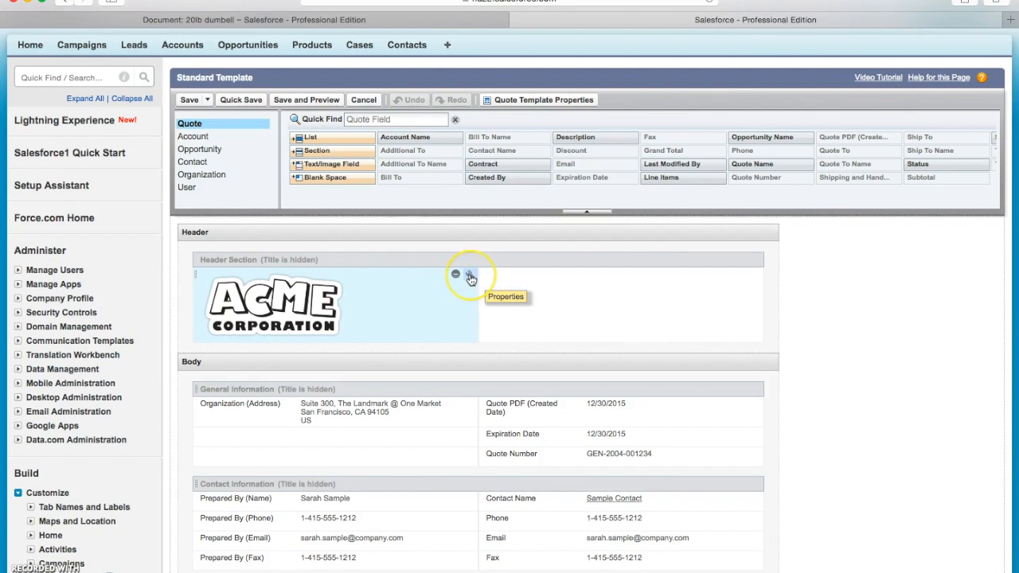
{"action": "left_click", "coordinate": [470, 276]}
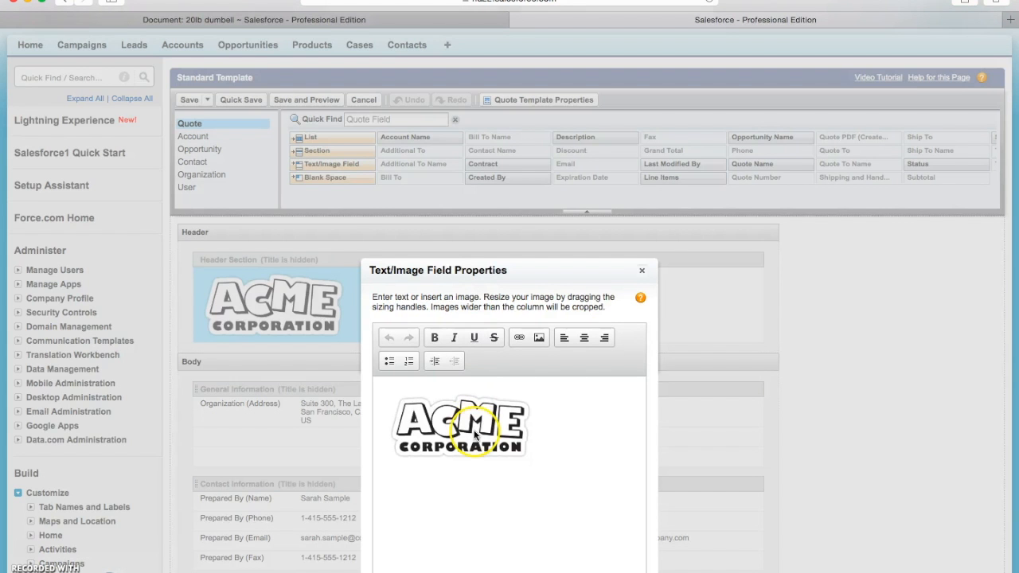
{"action": "key", "text": "BackSpace"}
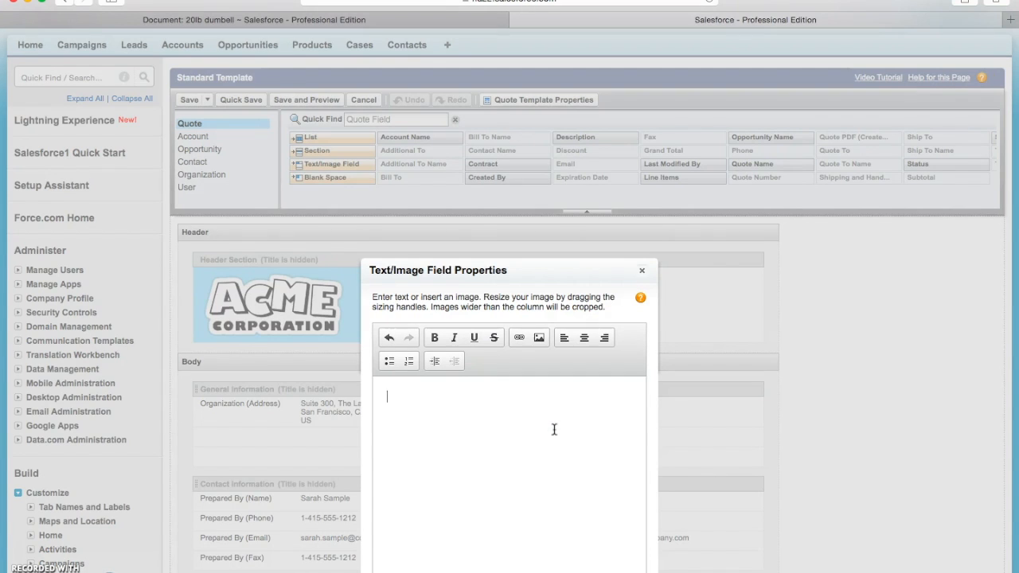
{"action": "scroll", "coordinate": [572, 452], "scroll_direction": "down", "scroll_amount": 3}
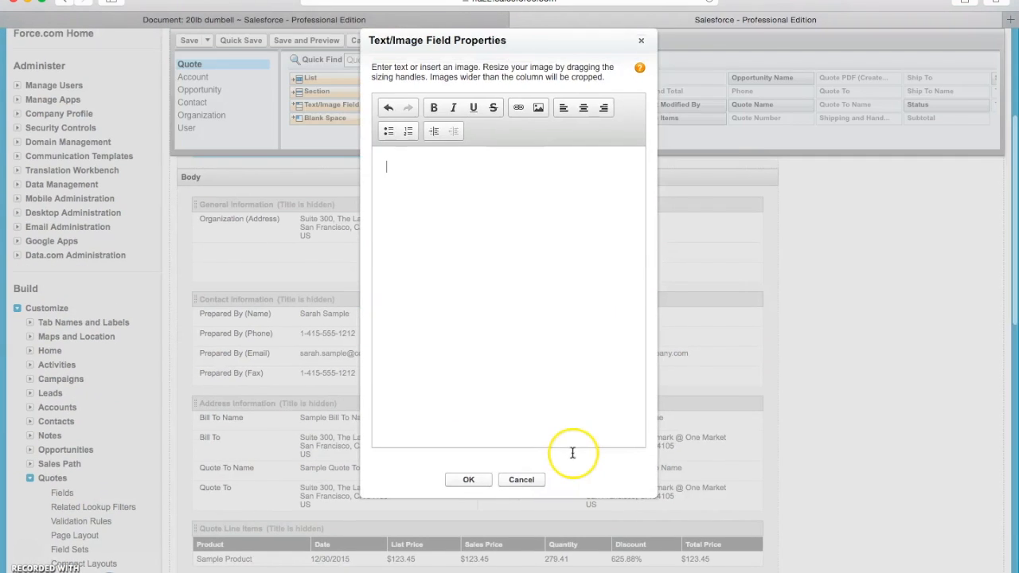
{"action": "left_click", "coordinate": [466, 480]}
Add a Text/Image Field to the template's header section and start inserting an image into it by web address
{"action": "scroll", "coordinate": [478, 239], "scroll_direction": "up", "scroll_amount": 3}
{"action": "scroll", "coordinate": [519, 288], "scroll_direction": "up", "scroll_amount": 2}
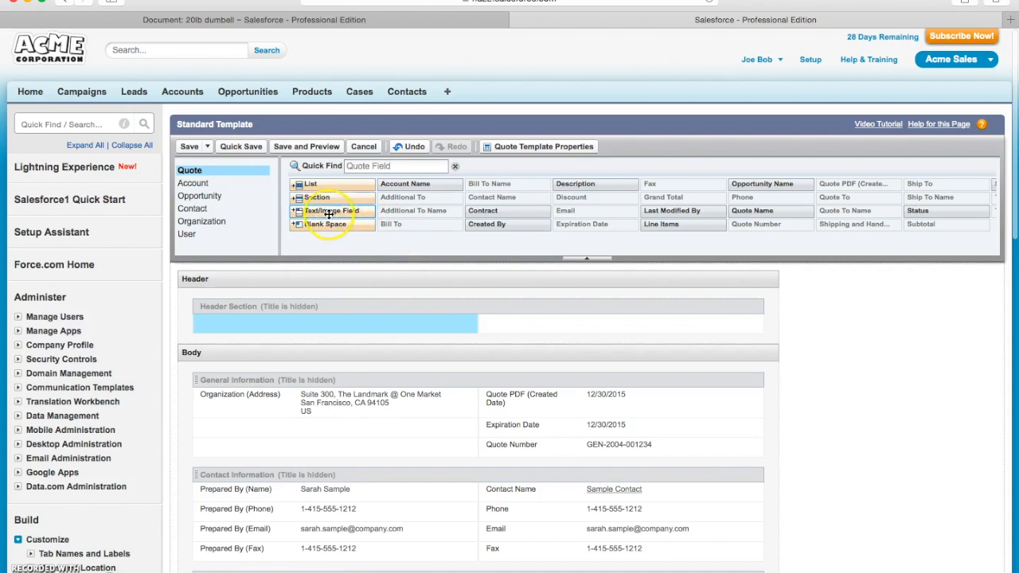
{"action": "left_click_drag", "start_coordinate": [345, 211], "coordinate": [378, 324]}
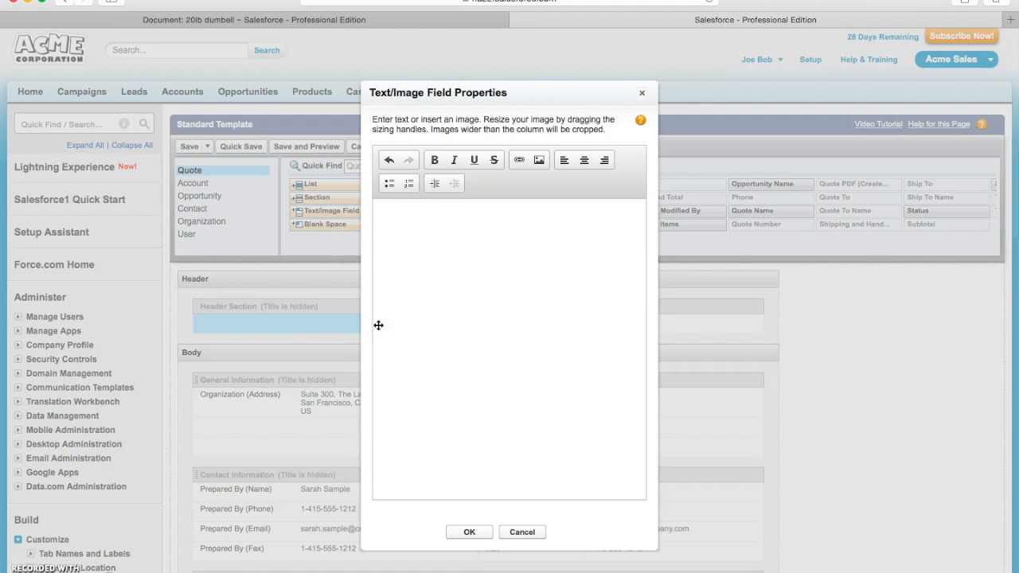
{"action": "left_click", "coordinate": [539, 161]}
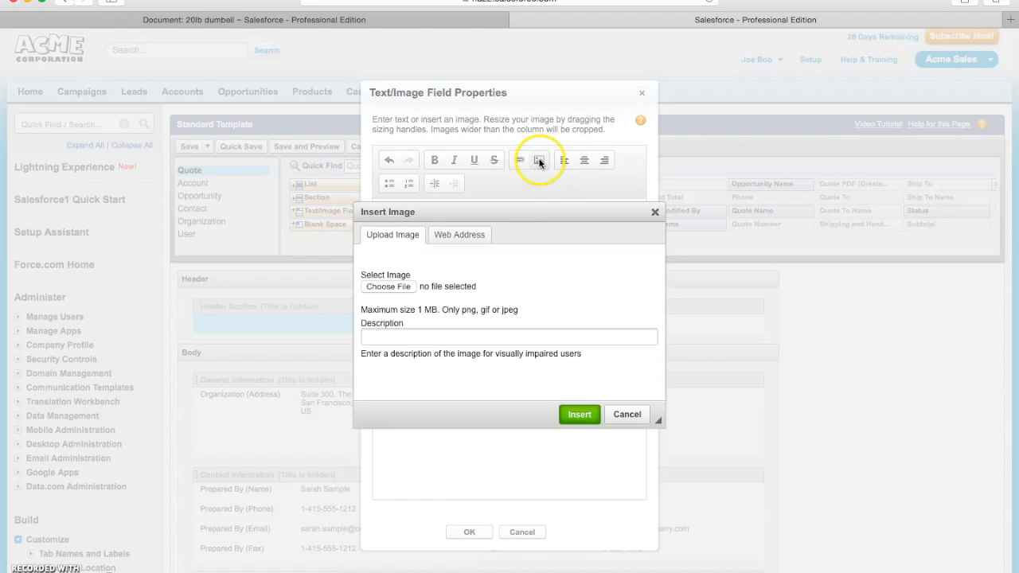
{"action": "left_click", "coordinate": [459, 238]}
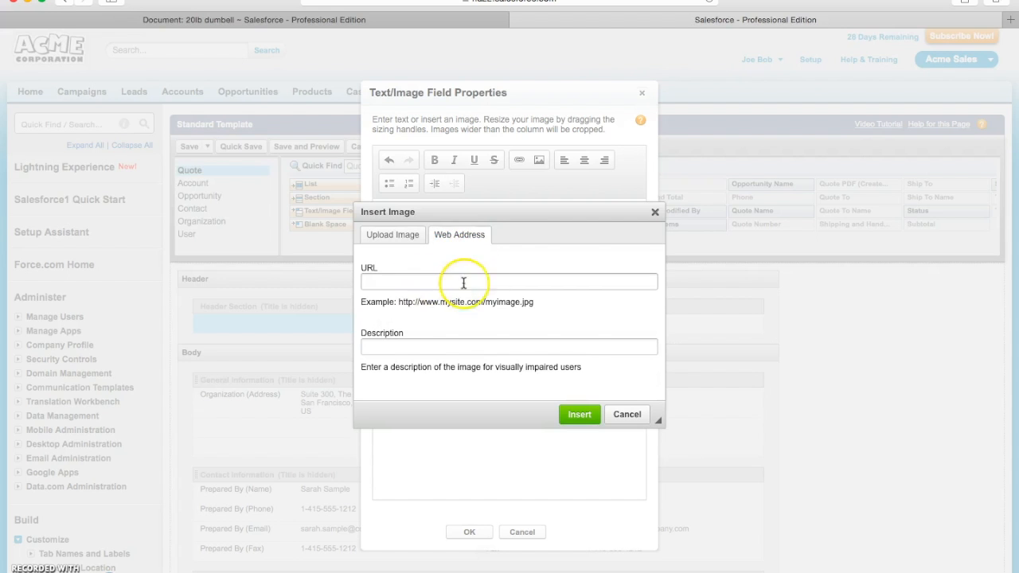
Copy the image address of the Logo document's picture in the other browser tab and return to the template's Insert Image dialog
{"action": "left_click", "coordinate": [335, 19]}
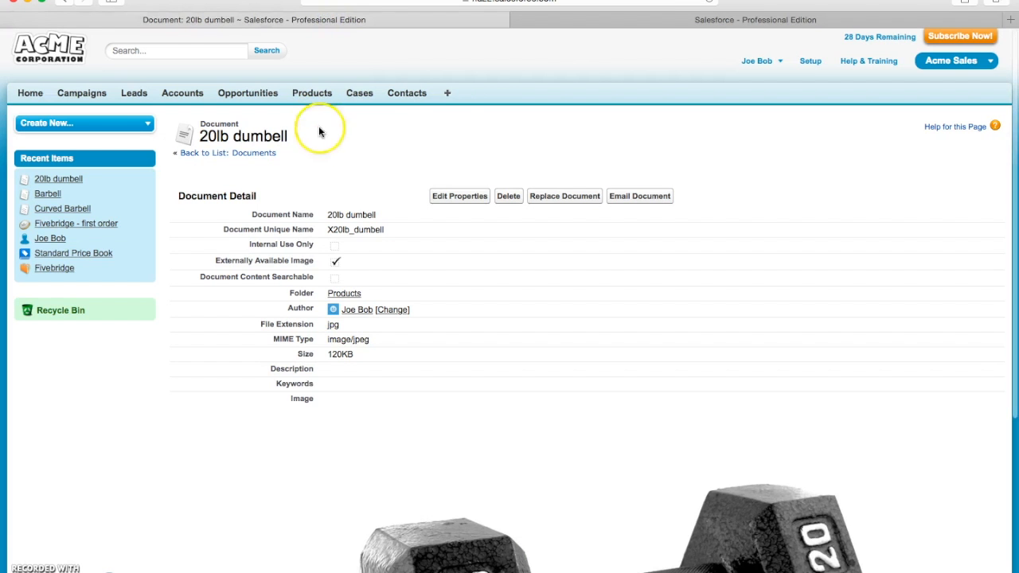
{"action": "left_click", "coordinate": [269, 152]}
{"action": "left_click", "coordinate": [189, 386]}
{"action": "right_click", "coordinate": [407, 431]}
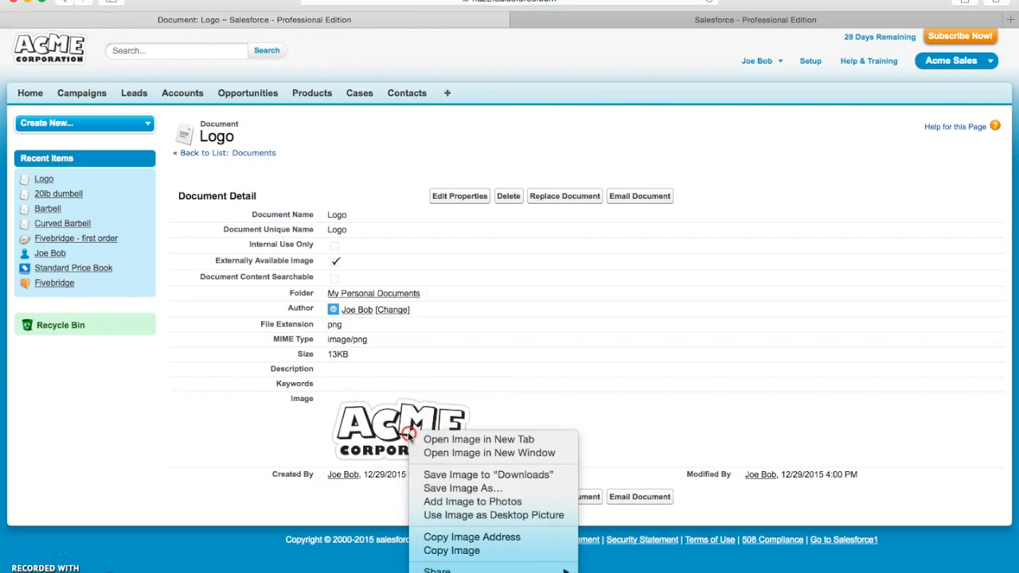
{"action": "left_click", "coordinate": [450, 536]}
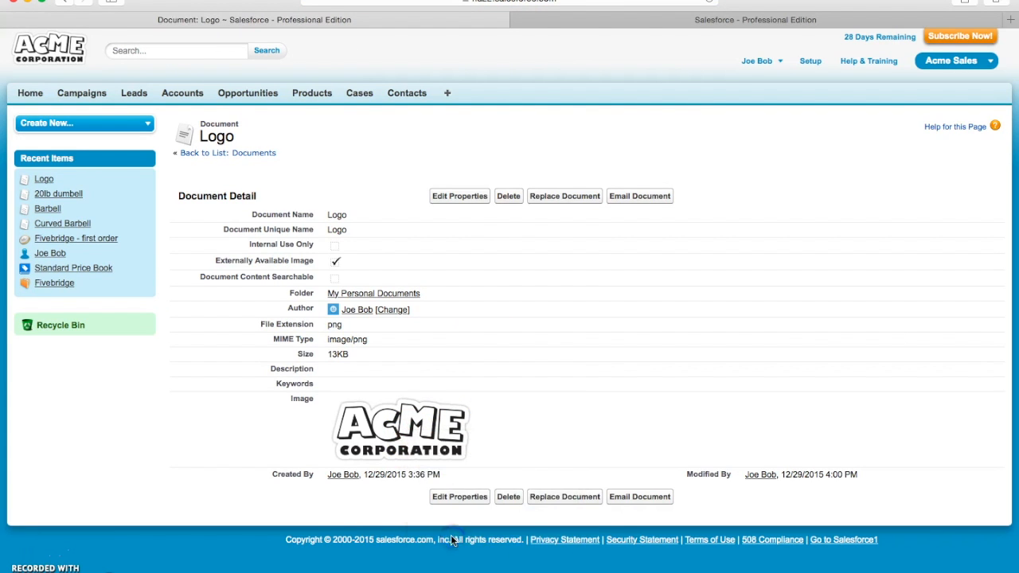
{"action": "left_click", "coordinate": [677, 20]}
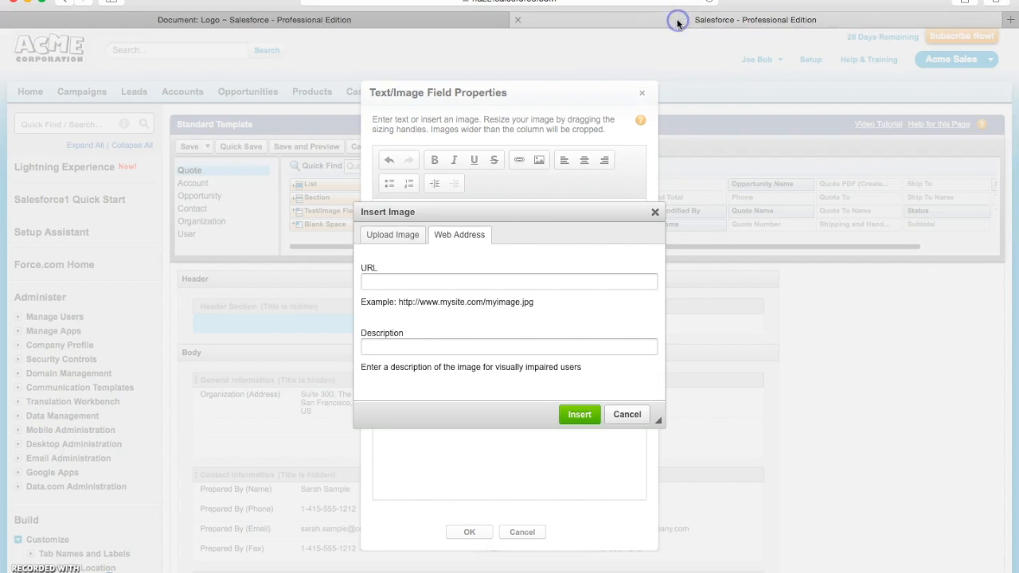
Paste the copied Logo address as the image URL, insert the image and confirm the header's text/image field
{"action": "left_click", "coordinate": [391, 280]}
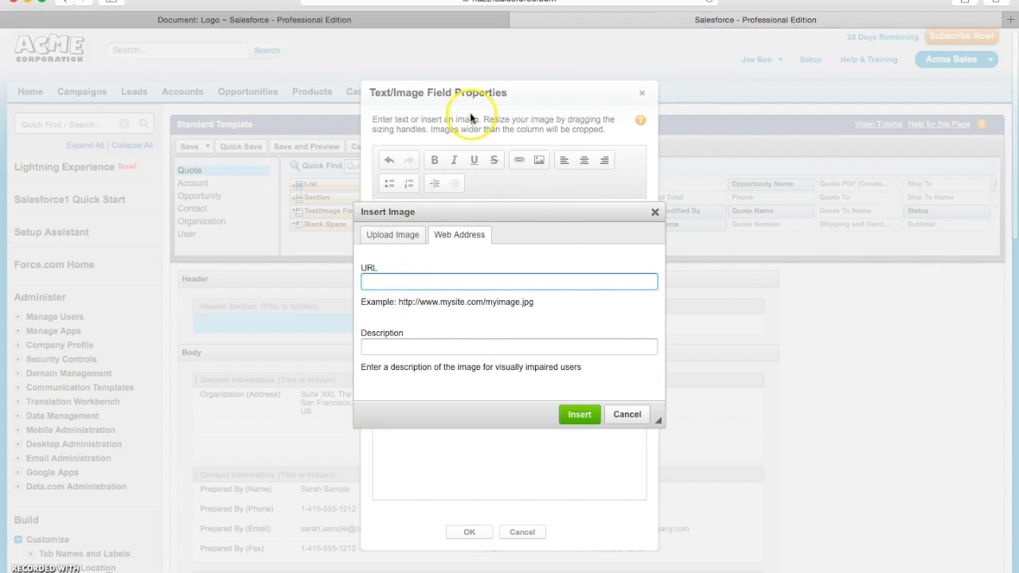
{"action": "key", "text": "super+v"}
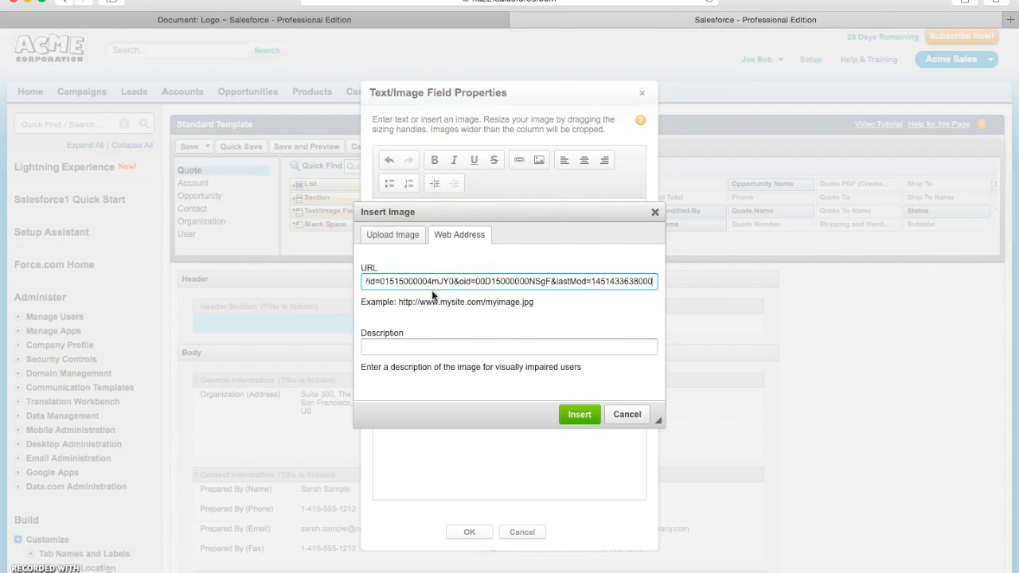
{"action": "left_click", "coordinate": [578, 414]}
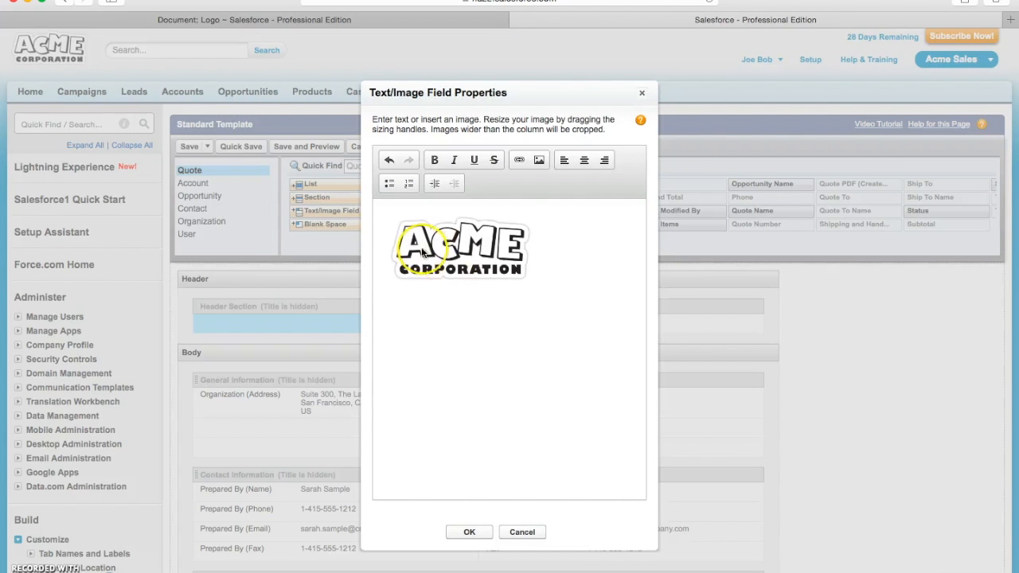
{"action": "left_click", "coordinate": [469, 531]}
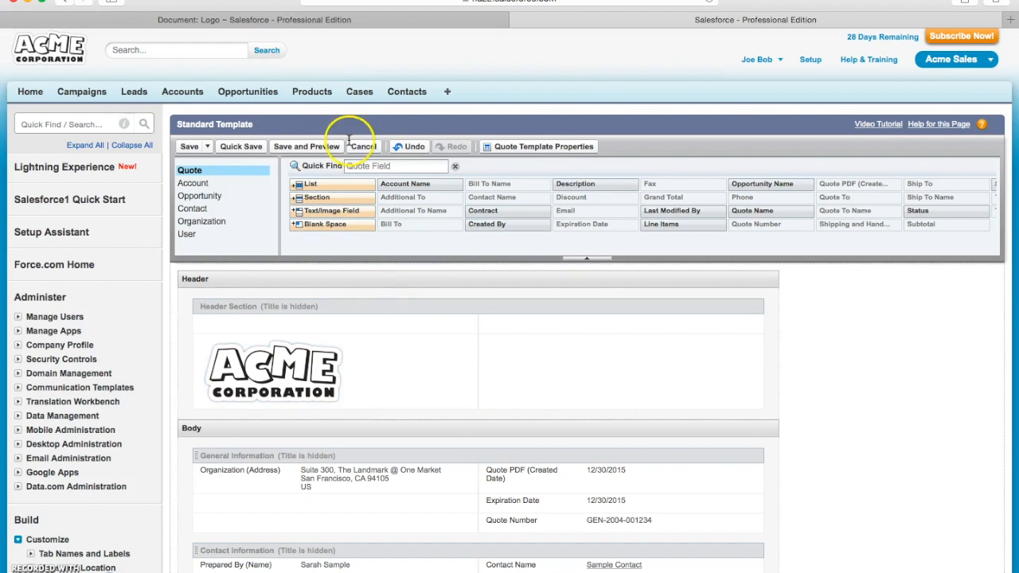
Look over the Standard Template down to its Quote Line Items list and save the template
{"action": "left_click", "coordinate": [660, 20]}
{"action": "scroll", "coordinate": [341, 342], "scroll_direction": "down", "scroll_amount": 10}
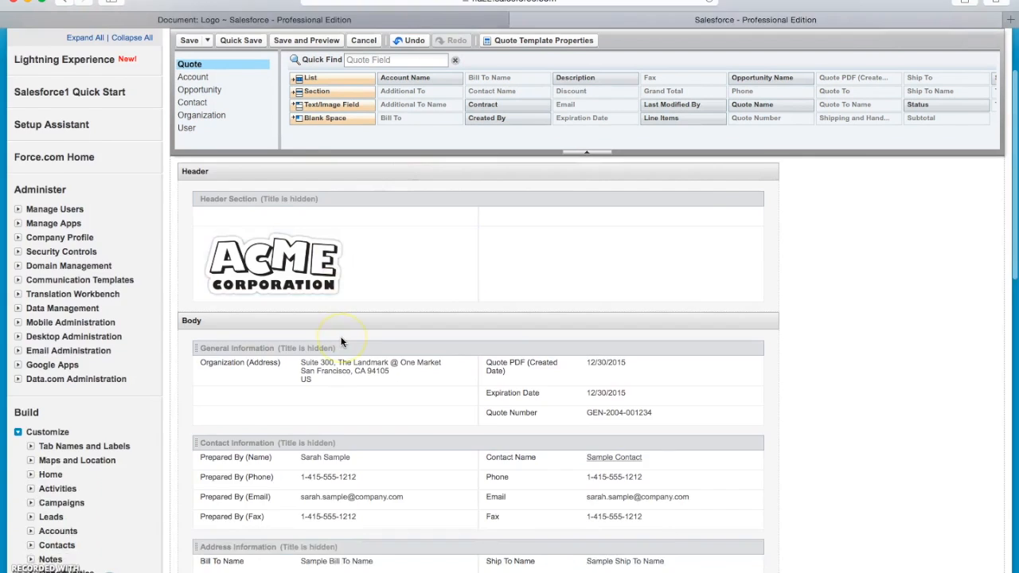
{"action": "left_click", "coordinate": [204, 456]}
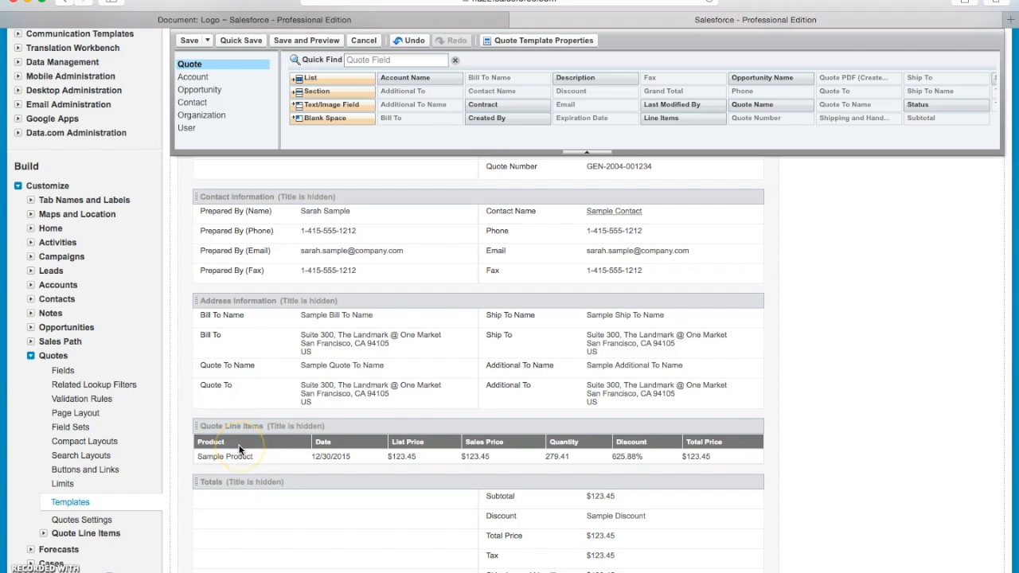
{"action": "scroll", "coordinate": [238, 319], "scroll_direction": "up", "scroll_amount": 5}
{"action": "left_click", "coordinate": [188, 40]}
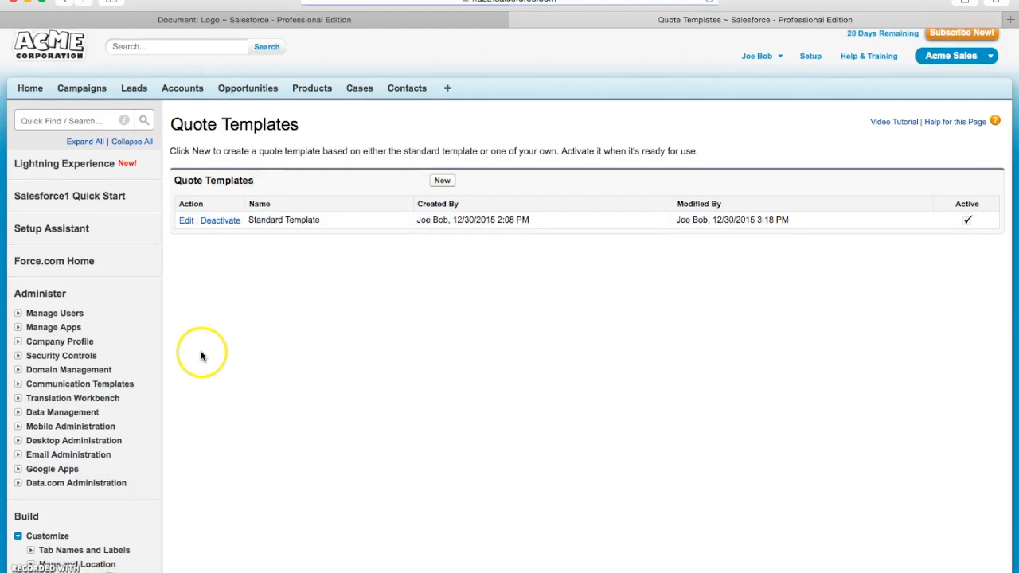
Open the Quote Line Item fields in Setup and start a new custom field of data type Formula
{"action": "scroll", "coordinate": [201, 355], "scroll_direction": "down", "scroll_amount": 5}
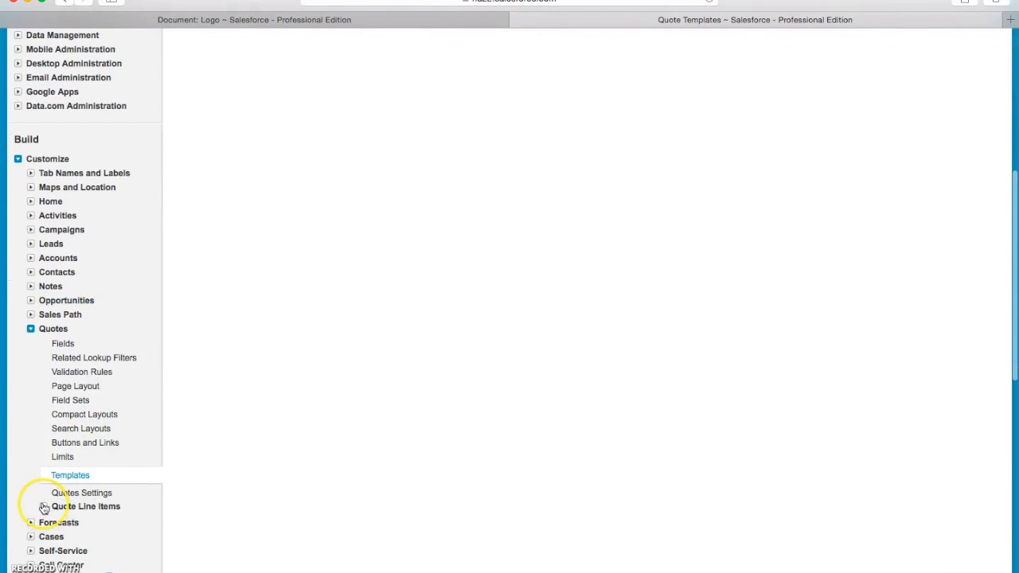
{"action": "left_click", "coordinate": [43, 507]}
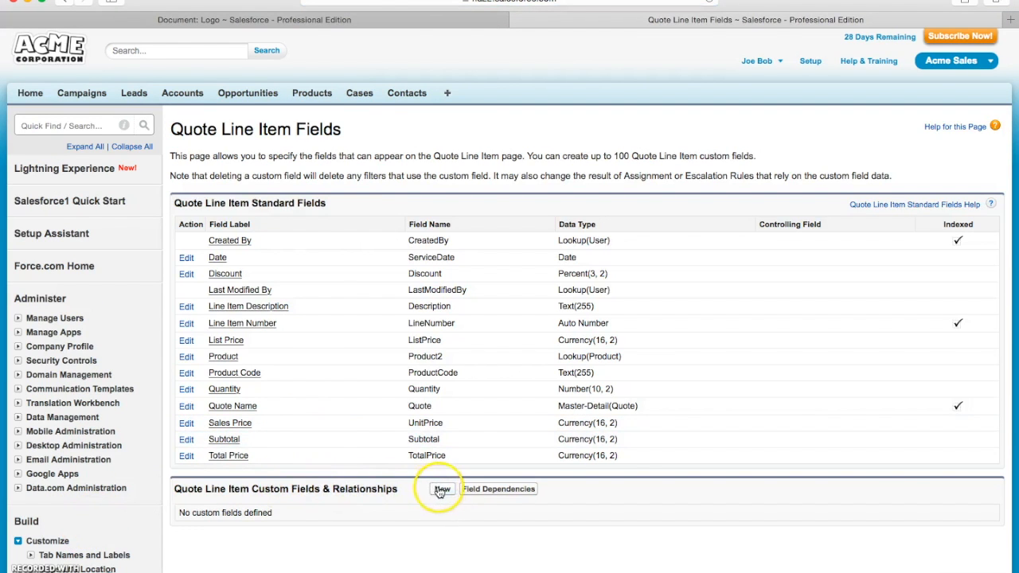
{"action": "left_click", "coordinate": [439, 490]}
{"action": "scroll", "coordinate": [308, 427], "scroll_direction": "down", "scroll_amount": 1}
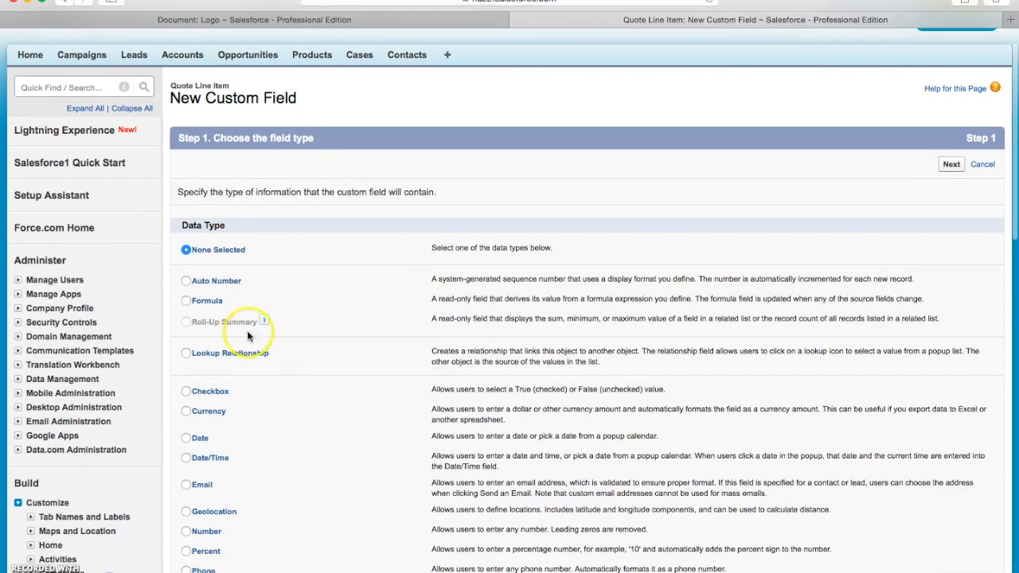
{"action": "left_click", "coordinate": [950, 164]}
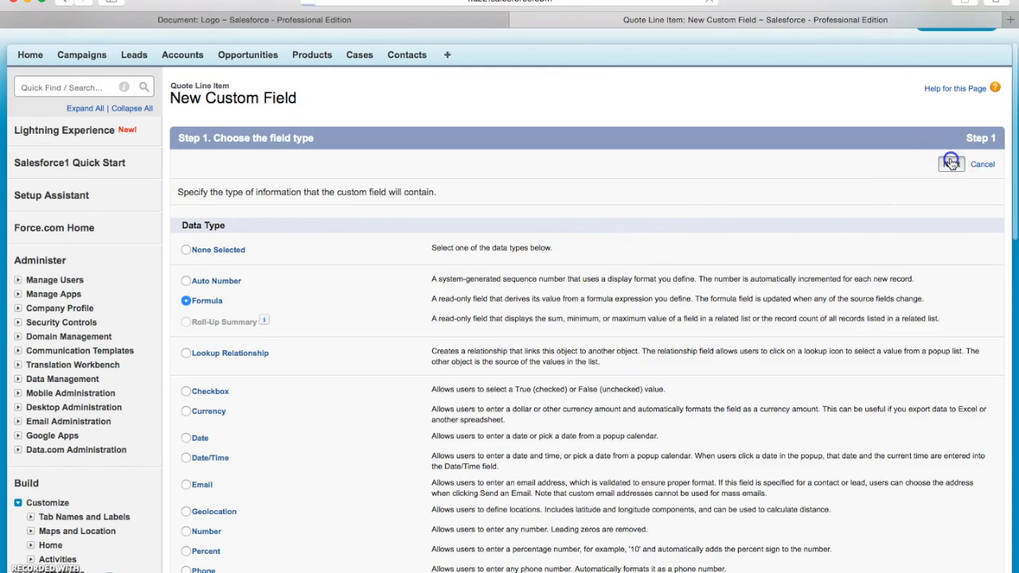
Label the formula field Pic, choose Text as its return type and continue to the formula entry
{"action": "left_click", "coordinate": [406, 233]}
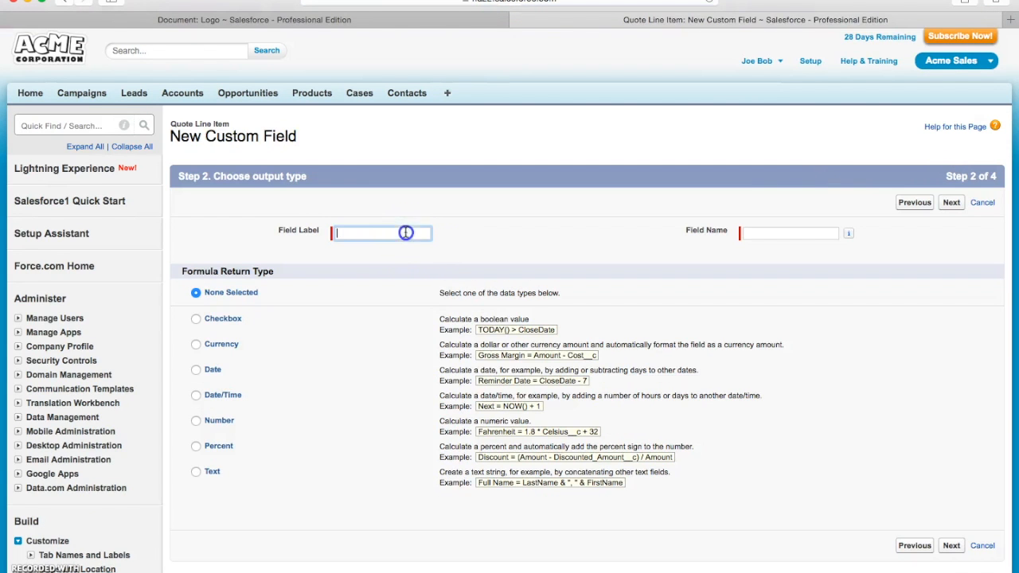
{"action": "type", "text": "Pic"}
{"action": "key", "text": "Tab"}
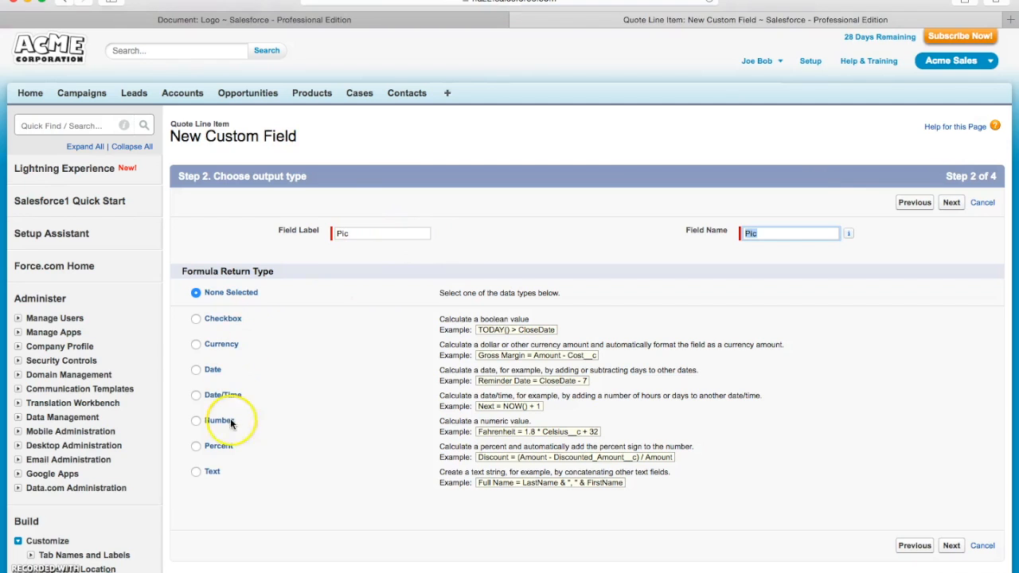
{"action": "left_click", "coordinate": [195, 471]}
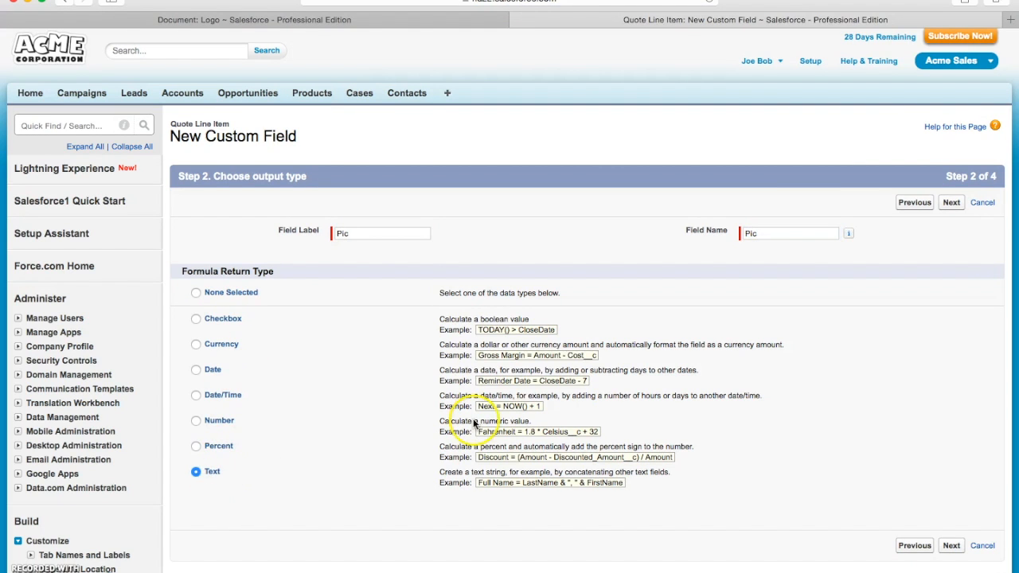
{"action": "left_click", "coordinate": [951, 202]}
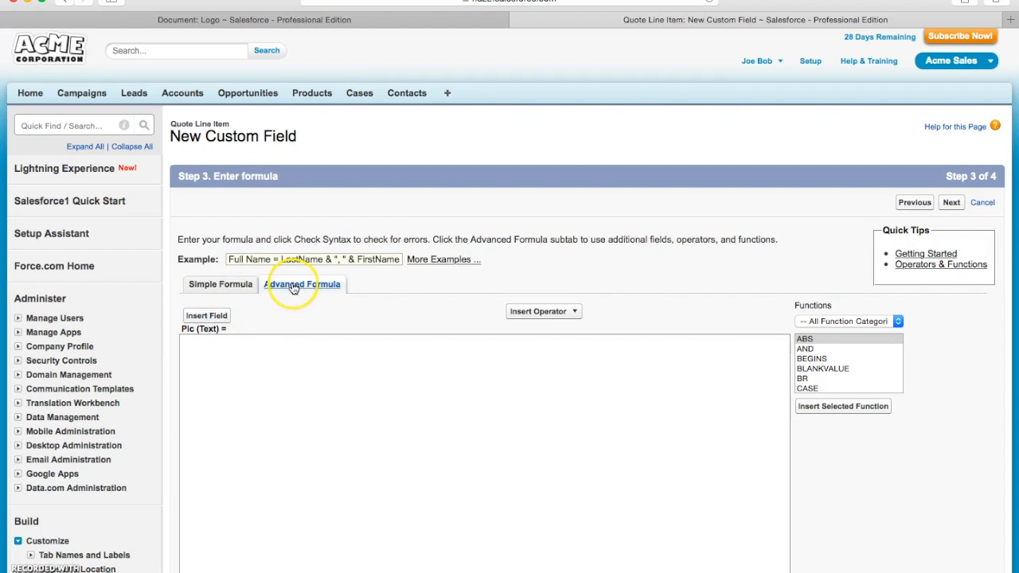
Insert the IMAGE function into the Pic field's advanced formula
{"action": "scroll", "coordinate": [846, 369], "scroll_direction": "down", "scroll_amount": 2}
{"action": "scroll", "coordinate": [845, 368], "scroll_direction": "down", "scroll_amount": 5}
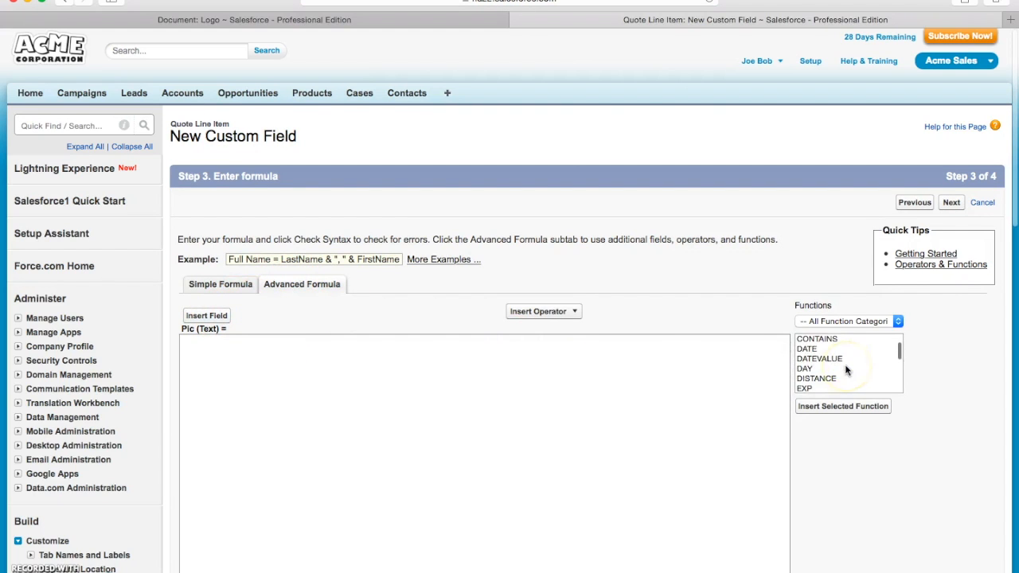
{"action": "left_click", "coordinate": [820, 370]}
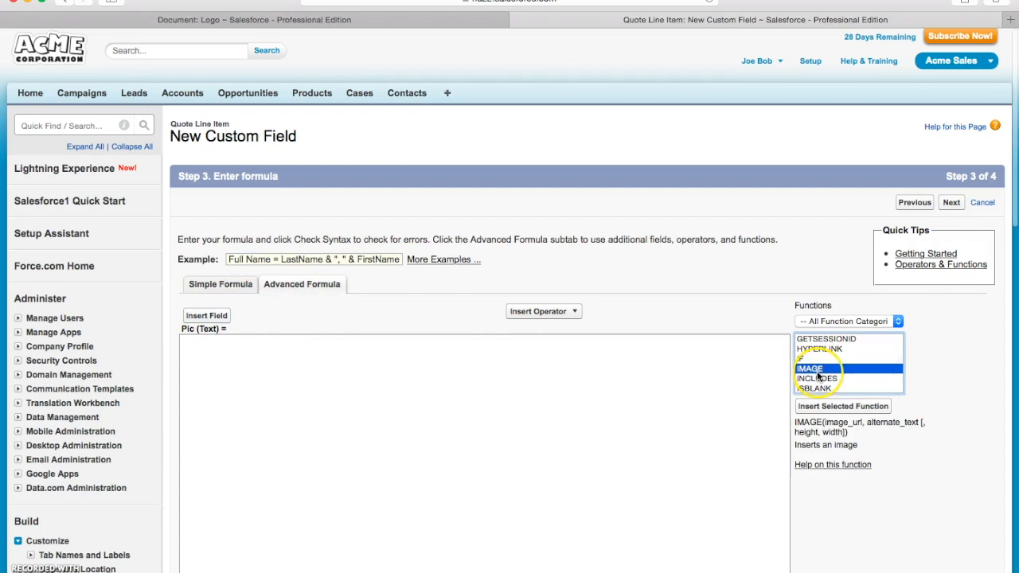
{"action": "left_click", "coordinate": [804, 406]}
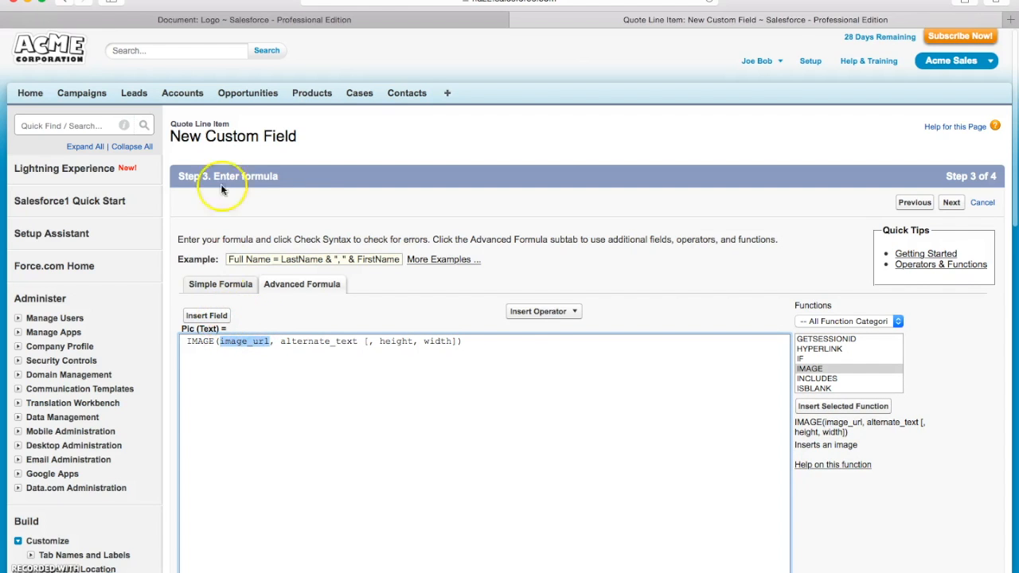
Replace the image_url placeholder with the Pic URL field of the quote line item's related Product
{"action": "left_click", "coordinate": [206, 316]}
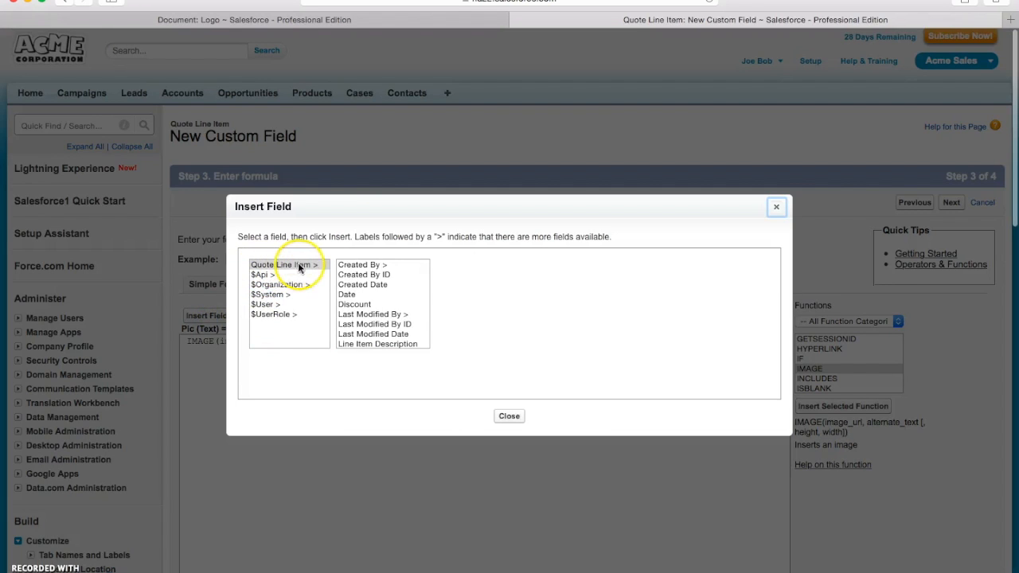
{"action": "scroll", "coordinate": [375, 275], "scroll_direction": "down", "scroll_amount": 2}
{"action": "scroll", "coordinate": [376, 273], "scroll_direction": "down", "scroll_amount": 3}
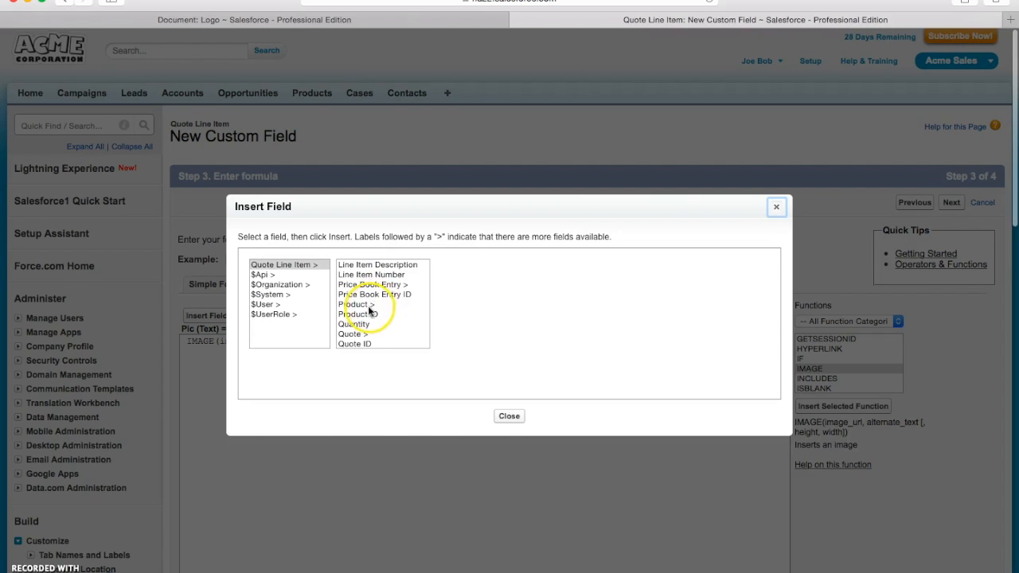
{"action": "left_click", "coordinate": [369, 305]}
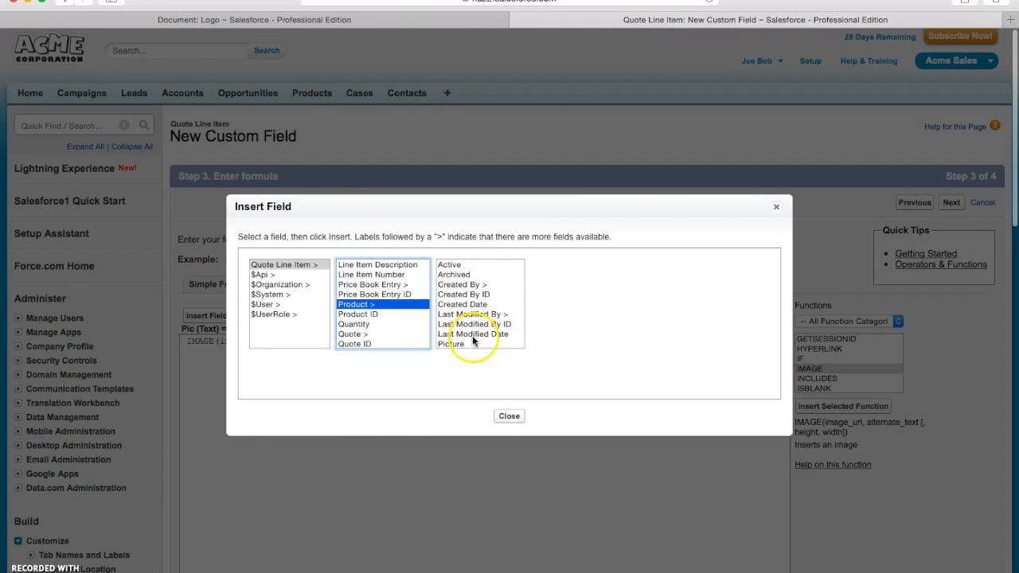
{"action": "scroll", "coordinate": [473, 319], "scroll_direction": "down", "scroll_amount": 2}
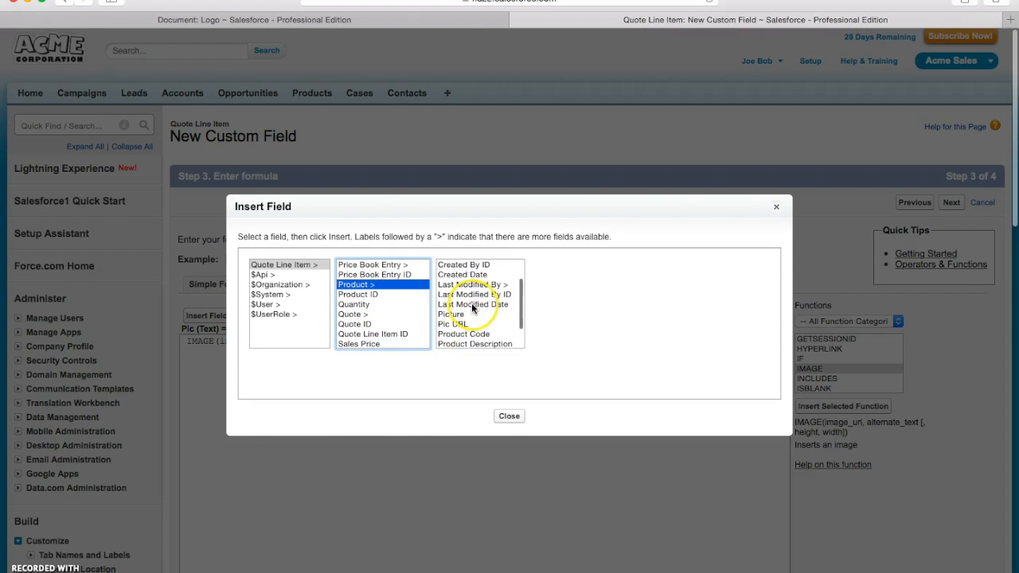
{"action": "left_click", "coordinate": [454, 323]}
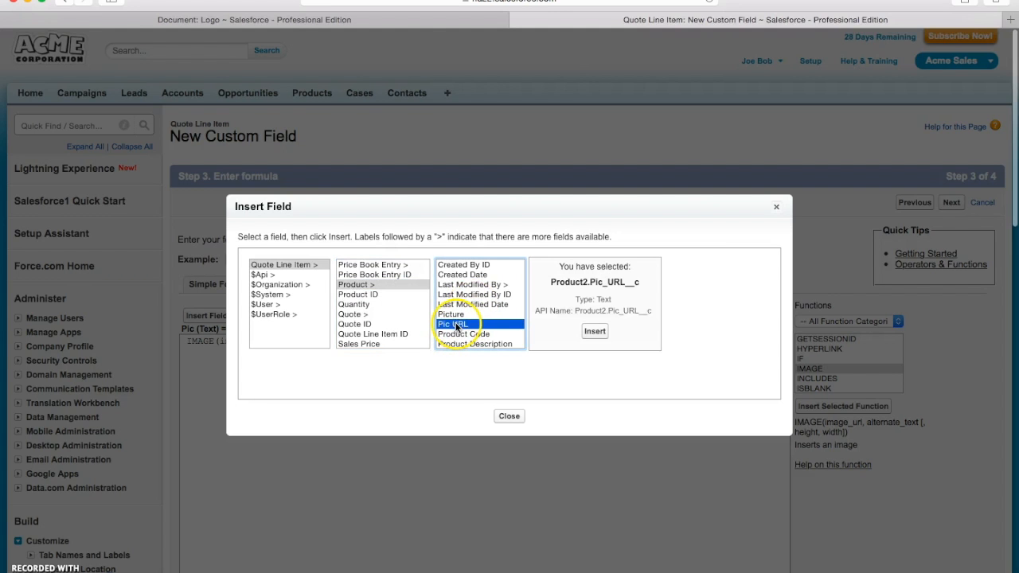
{"action": "left_click", "coordinate": [594, 332]}
Complete the IMAGE formula with empty alternate text "", height 80 and width 110, and check its syntax
{"action": "double_click", "coordinate": [387, 341]}
{"action": "type", "text": "\"\" , 80, 110"}
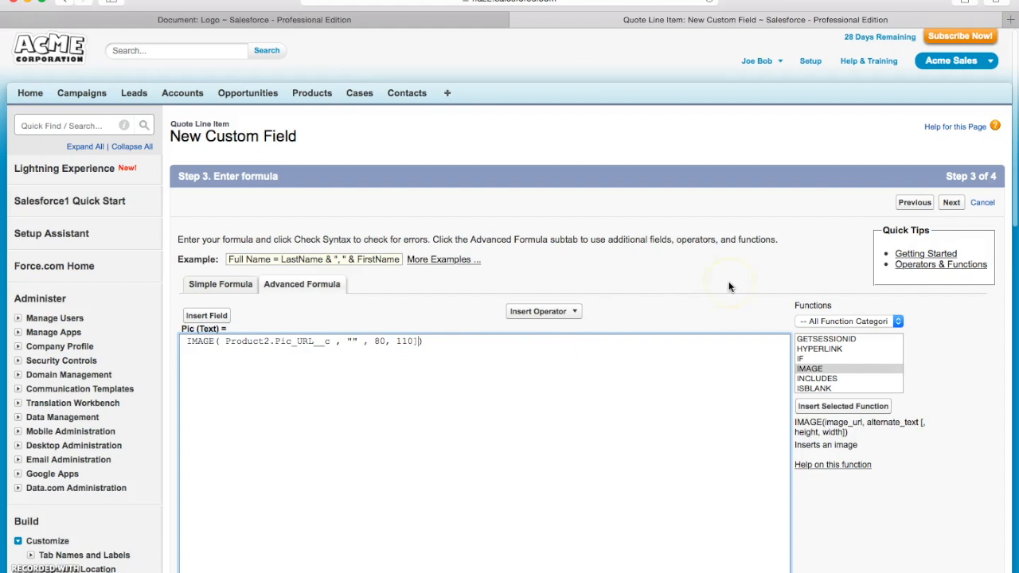
{"action": "scroll", "coordinate": [505, 380], "scroll_direction": "down", "scroll_amount": 5}
{"action": "left_click", "coordinate": [210, 450]}
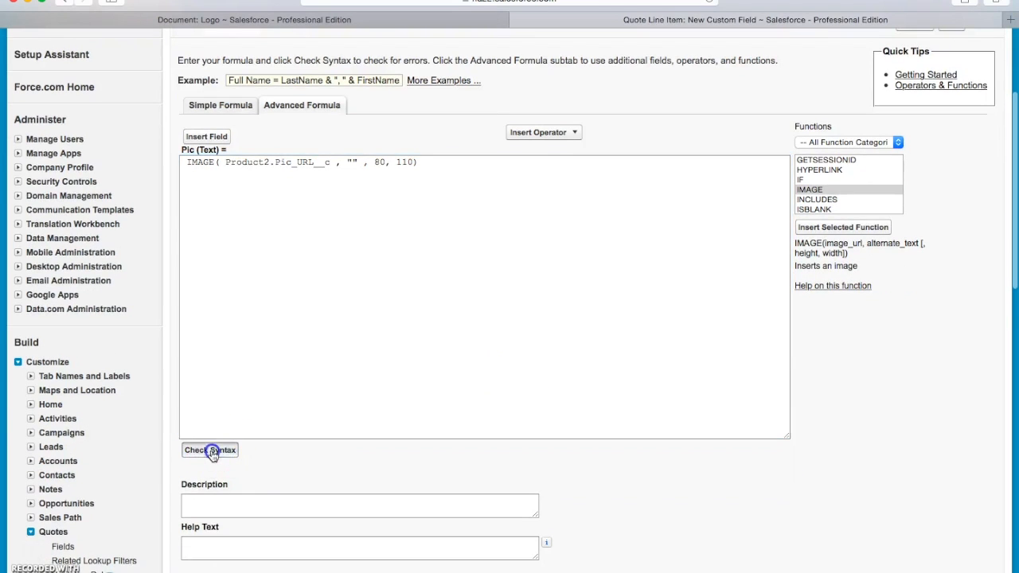
{"action": "scroll", "coordinate": [570, 296], "scroll_direction": "down", "scroll_amount": 5}
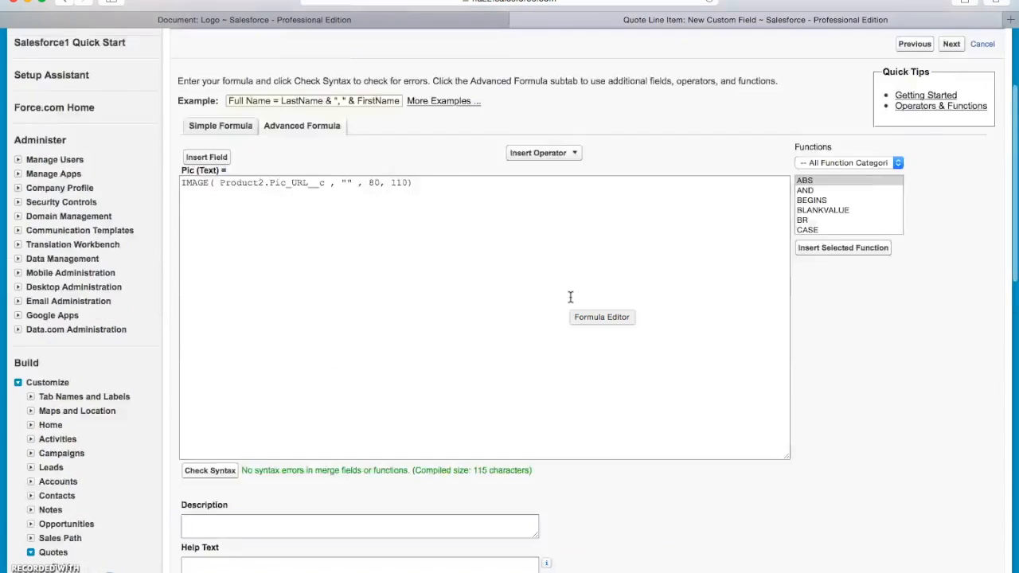
Save the Pic formula field with the Quote Line Item Layout included
{"action": "scroll", "coordinate": [570, 297], "scroll_direction": "up", "scroll_amount": 5}
{"action": "left_click", "coordinate": [951, 203]}
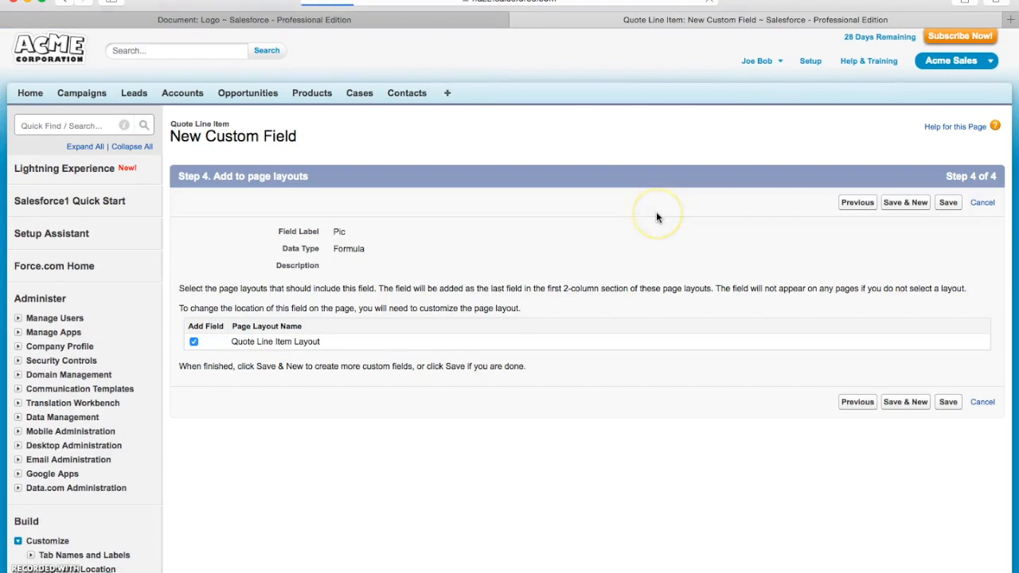
{"action": "left_click", "coordinate": [947, 202]}
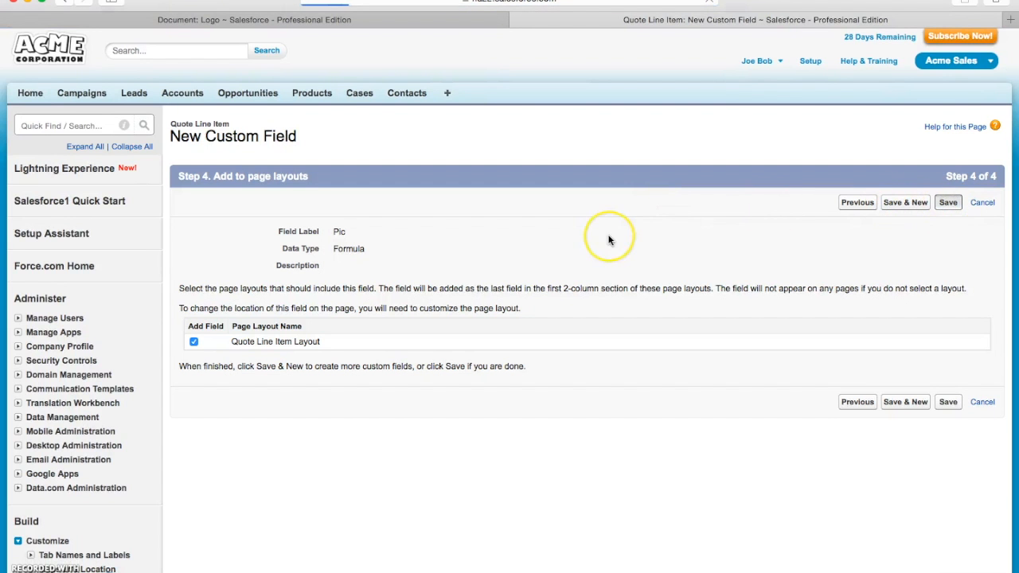
Return to the quote templates in Setup and open the Standard Template for editing
{"action": "scroll", "coordinate": [273, 342], "scroll_direction": "down", "scroll_amount": 10}
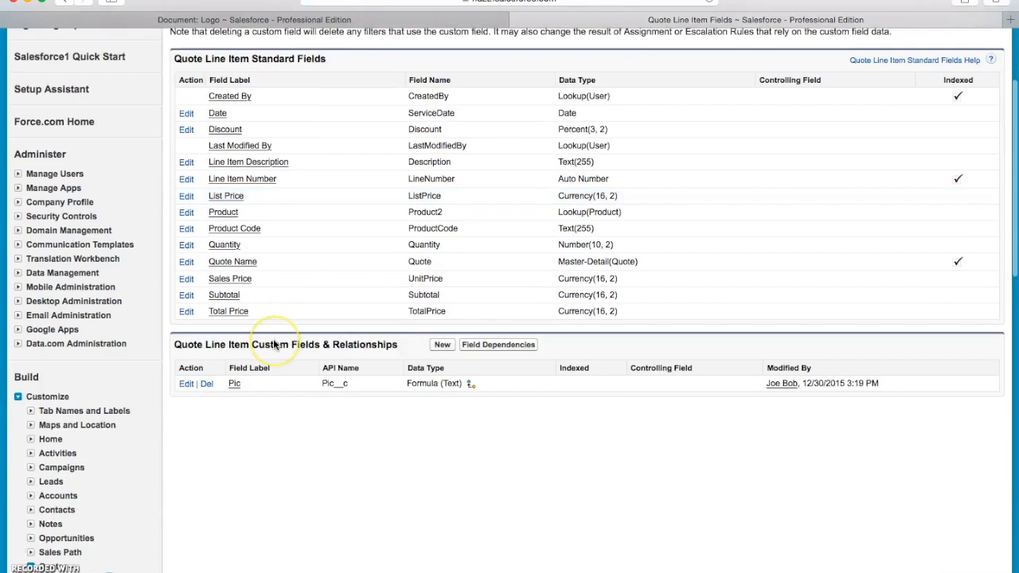
{"action": "left_click", "coordinate": [72, 499]}
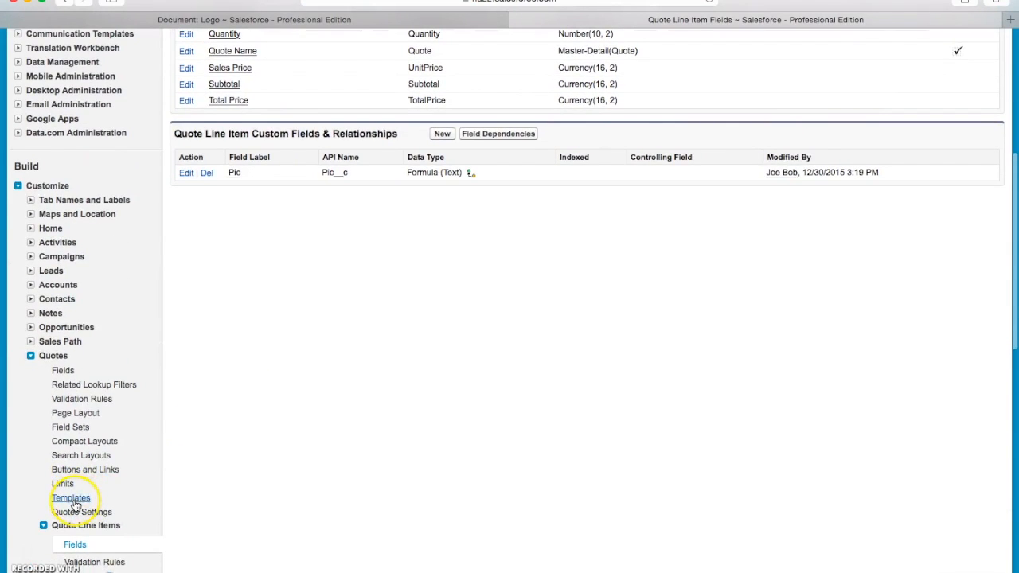
{"action": "left_click", "coordinate": [185, 228]}
Add the Pic field to the selected columns of the template's Quote Line Items list
{"action": "scroll", "coordinate": [482, 391], "scroll_direction": "down", "scroll_amount": 5}
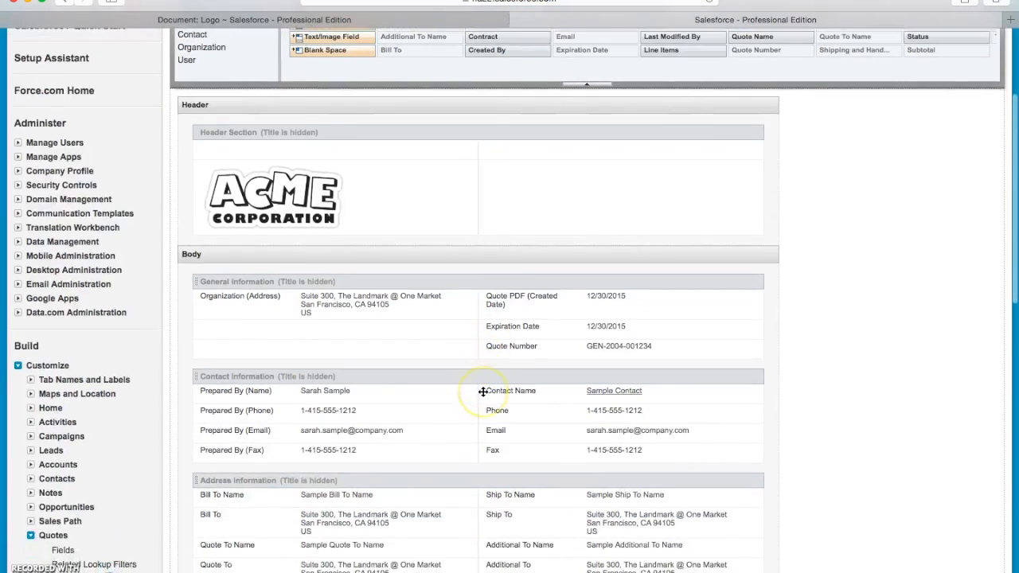
{"action": "scroll", "coordinate": [482, 391], "scroll_direction": "down", "scroll_amount": 5}
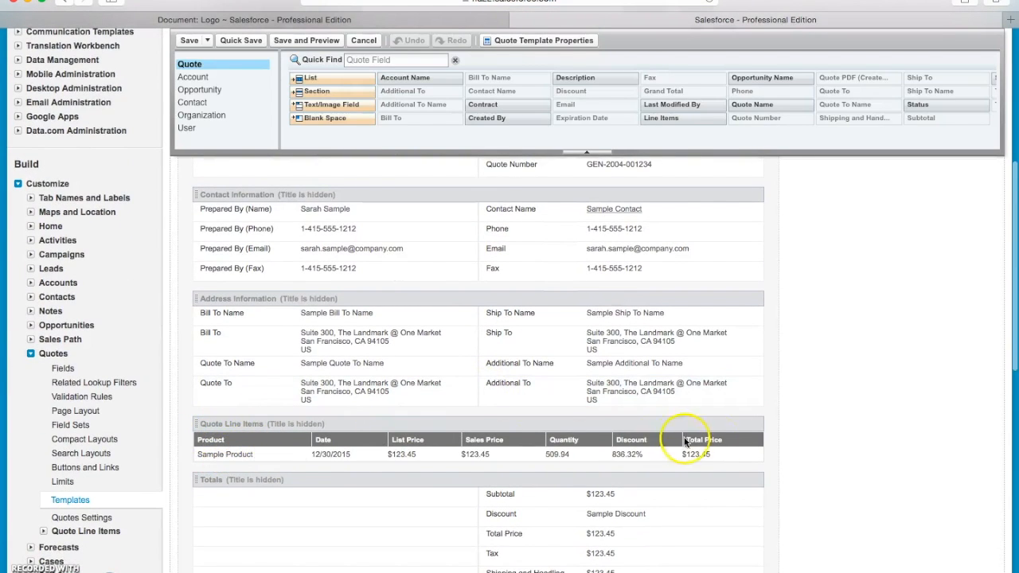
{"action": "left_click", "coordinate": [755, 429]}
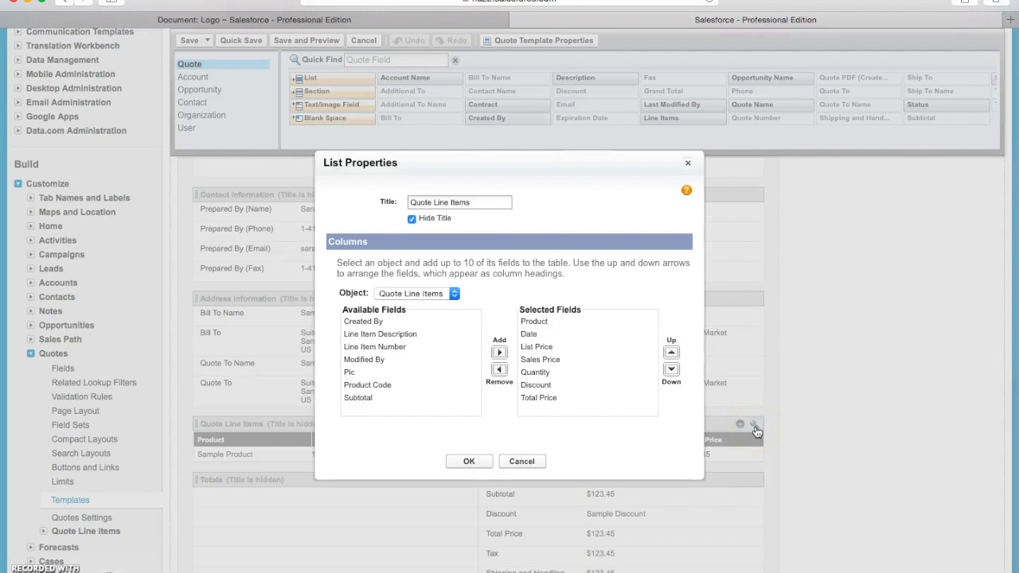
{"action": "left_click", "coordinate": [366, 374]}
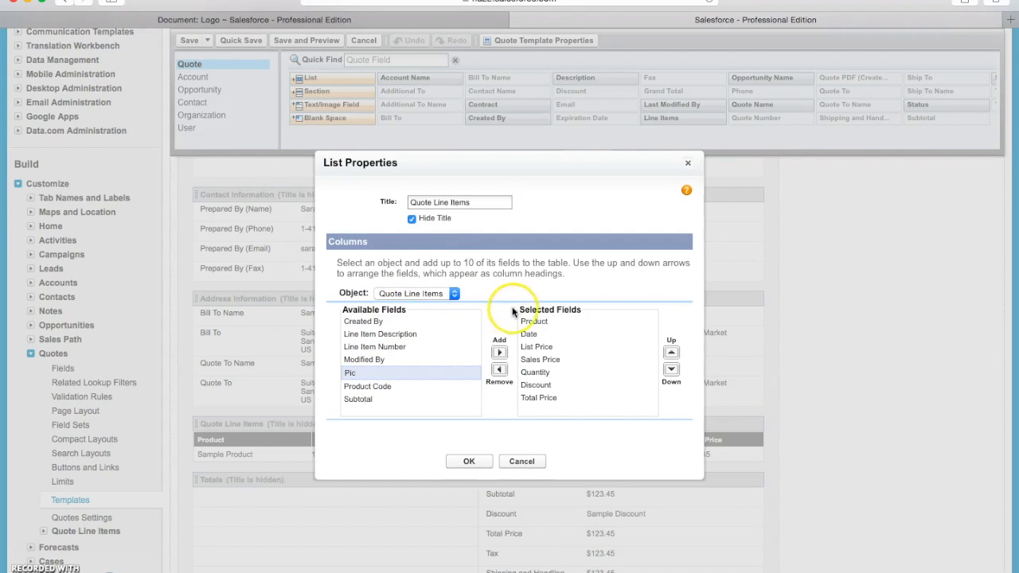
{"action": "left_click", "coordinate": [498, 352]}
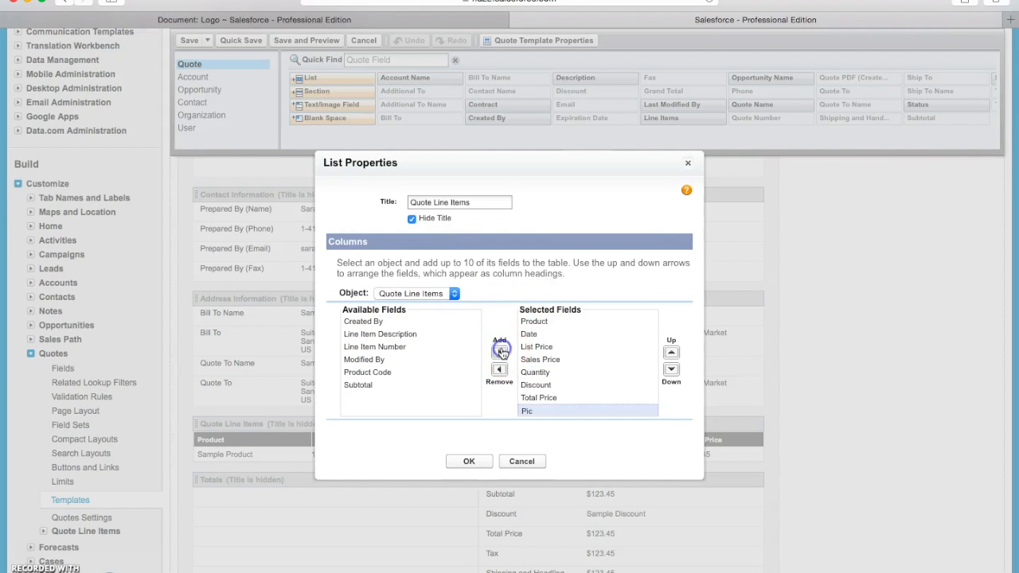
Move Pic above Product as the first column of the Quote Line Items list and save the template
{"action": "left_click", "coordinate": [671, 352]}
{"action": "left_click", "coordinate": [670, 352]}
{"action": "left_click", "coordinate": [671, 352]}
{"action": "left_click", "coordinate": [671, 353]}
{"action": "left_click", "coordinate": [670, 353]}
{"action": "left_click", "coordinate": [671, 353]}
{"action": "left_click", "coordinate": [671, 353]}
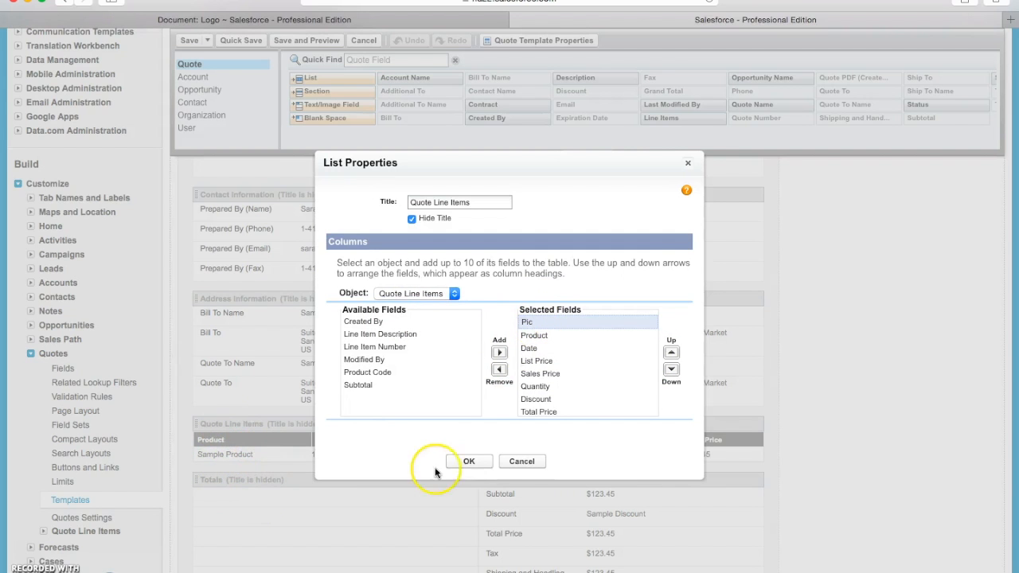
{"action": "left_click", "coordinate": [469, 462]}
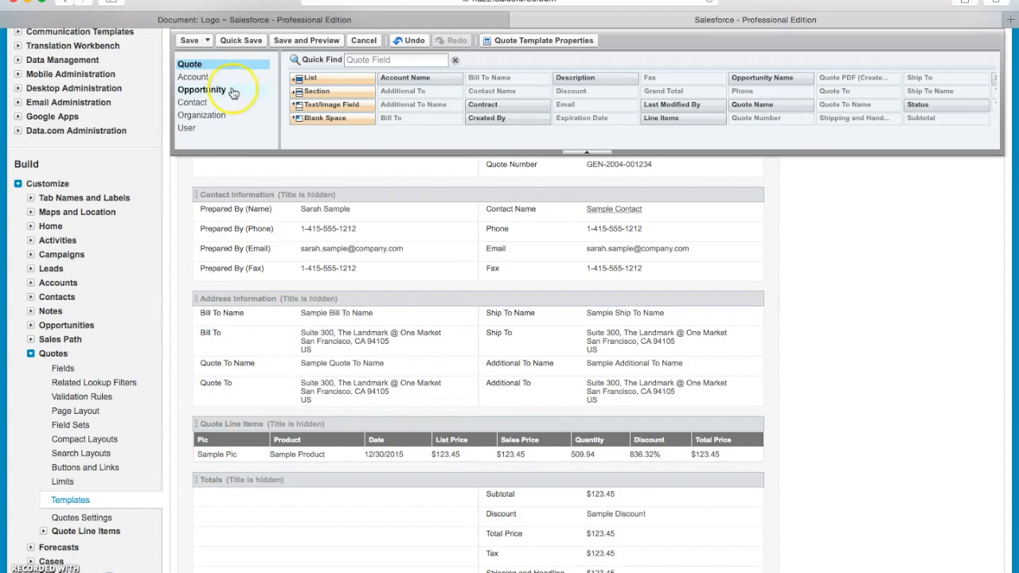
{"action": "left_click", "coordinate": [190, 40]}
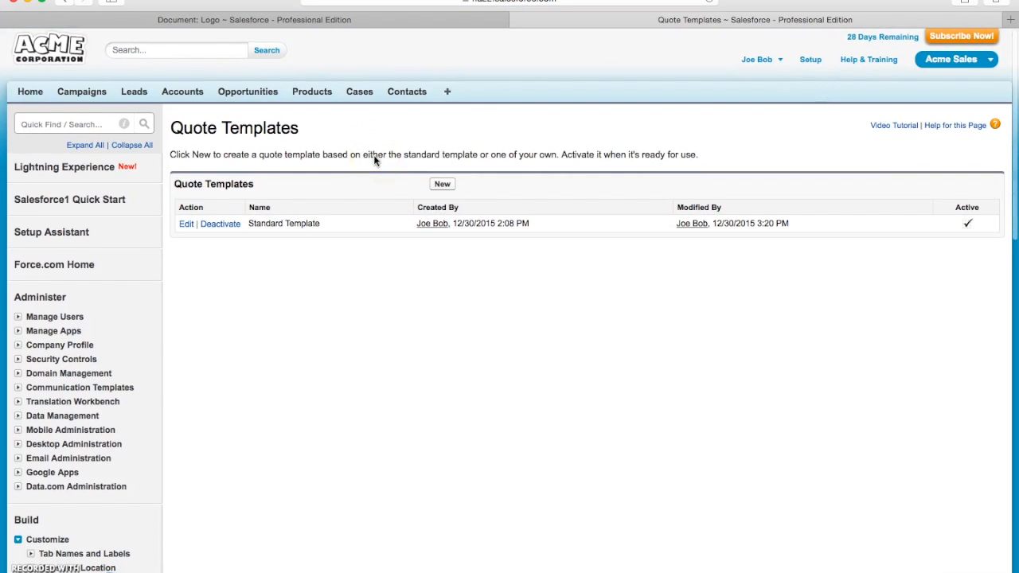
Leave Setup and open the "Fivebridge - first order" opportunity at its Quotes related list
{"action": "left_click", "coordinate": [517, 19]}
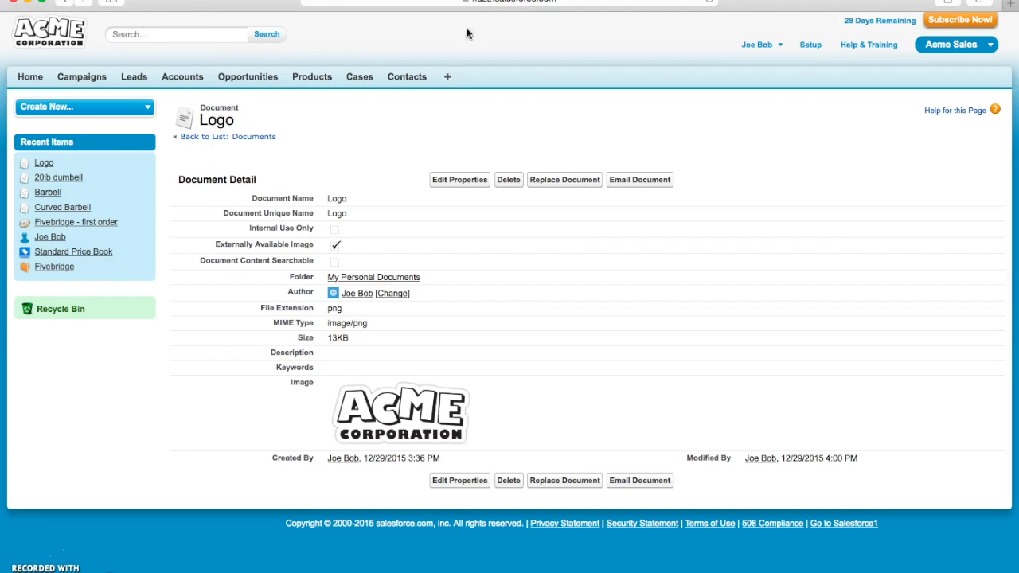
{"action": "left_click", "coordinate": [241, 77]}
{"action": "left_click", "coordinate": [209, 226]}
{"action": "scroll", "coordinate": [484, 288], "scroll_direction": "down", "scroll_amount": 10}
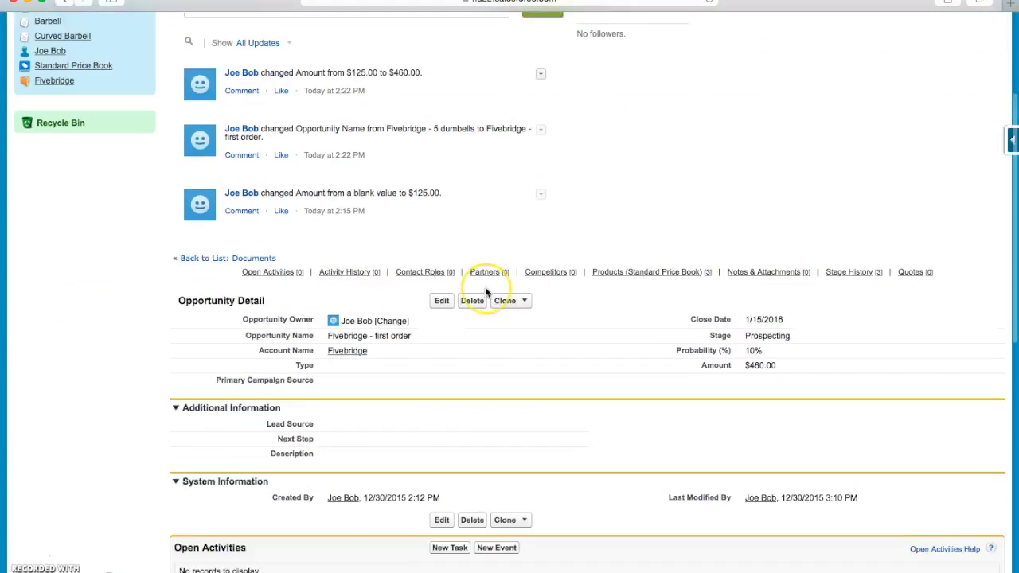
{"action": "scroll", "coordinate": [485, 291], "scroll_direction": "down", "scroll_amount": 8}
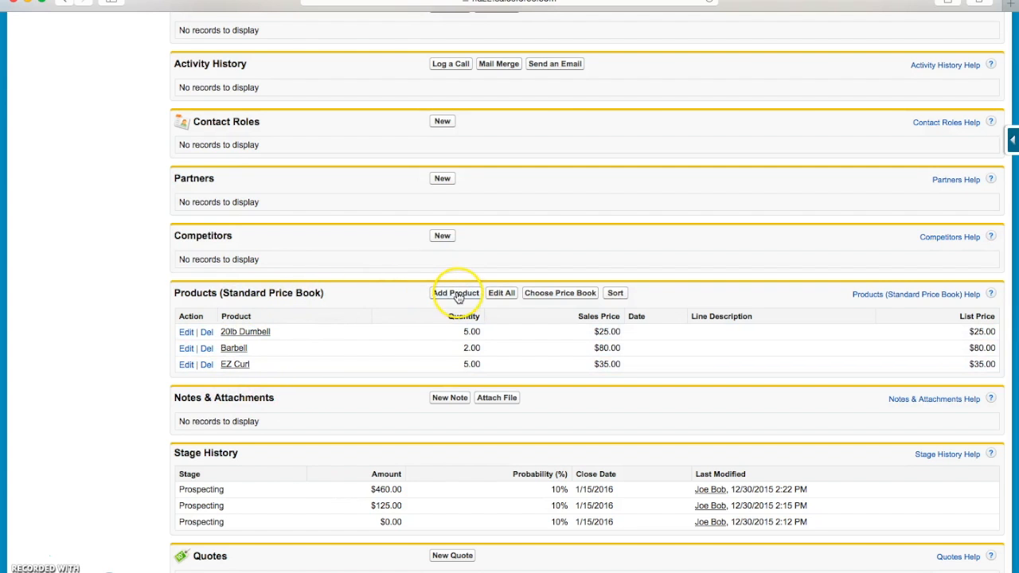
{"action": "scroll", "coordinate": [339, 454], "scroll_direction": "down", "scroll_amount": 1}
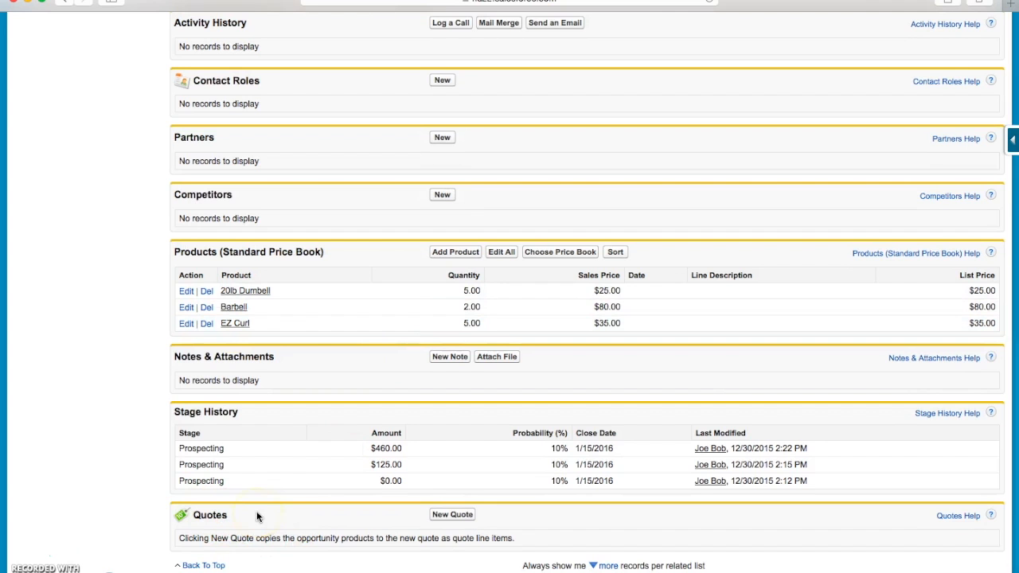
Create and save a new quote named 1 with expiration date 12/30/2015 for the opportunity
{"action": "left_click", "coordinate": [458, 517]}
{"action": "type", "text": "1"}
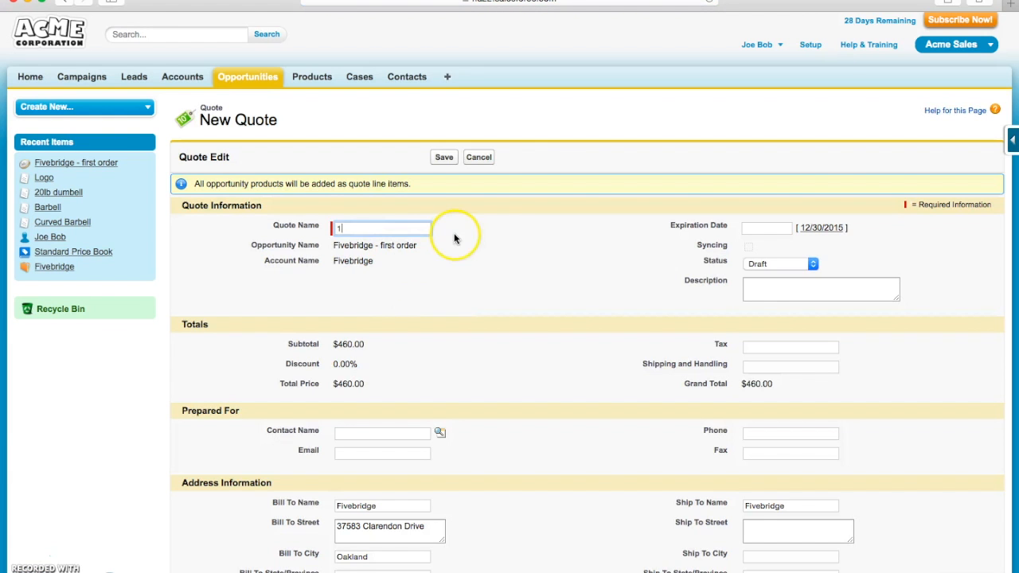
{"action": "left_click", "coordinate": [501, 231]}
{"action": "left_click", "coordinate": [812, 228]}
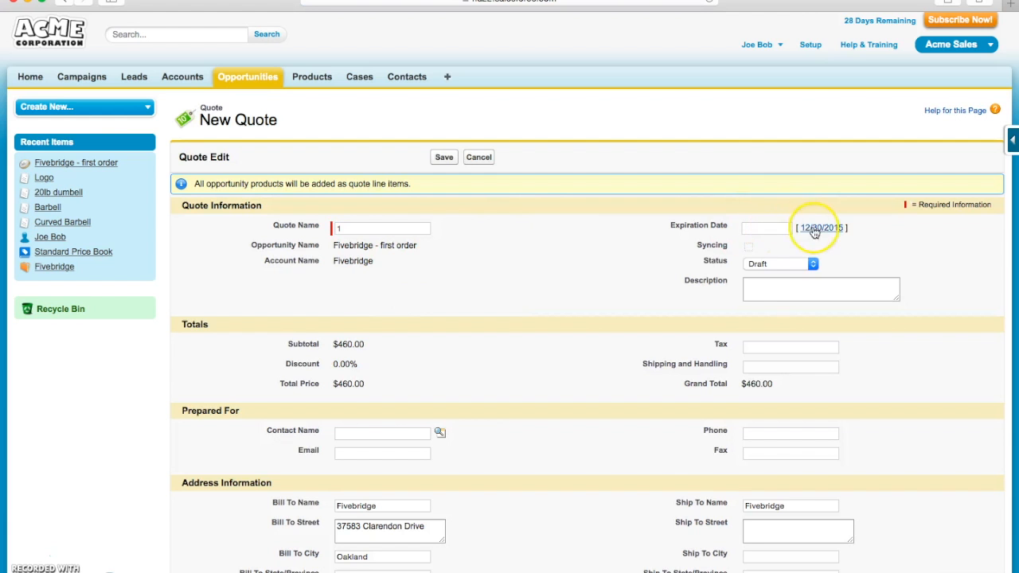
{"action": "scroll", "coordinate": [427, 279], "scroll_direction": "down", "scroll_amount": 2}
{"action": "scroll", "coordinate": [427, 277], "scroll_direction": "down", "scroll_amount": 2}
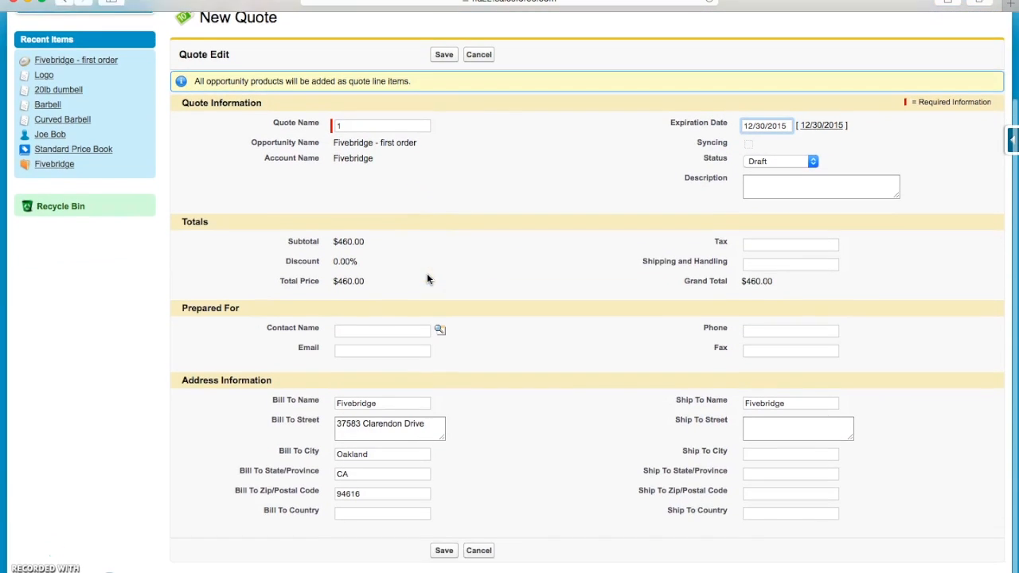
{"action": "scroll", "coordinate": [427, 278], "scroll_direction": "up", "scroll_amount": 3}
{"action": "left_click", "coordinate": [448, 140]}
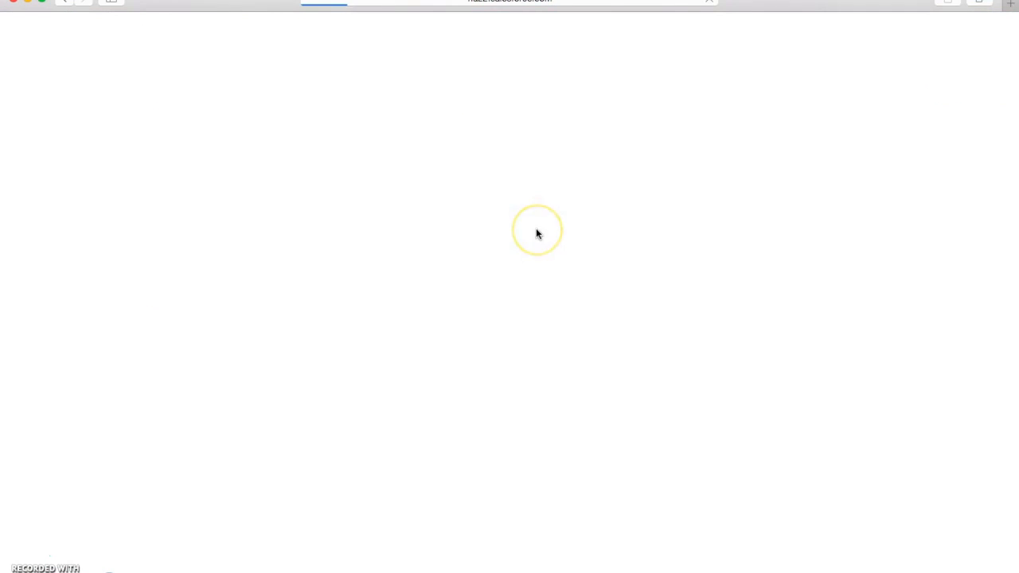
Generate a PDF preview of the quote, examine its logo and line item pictures, and close the preview without saving
{"action": "scroll", "coordinate": [535, 228], "scroll_direction": "down", "scroll_amount": 10}
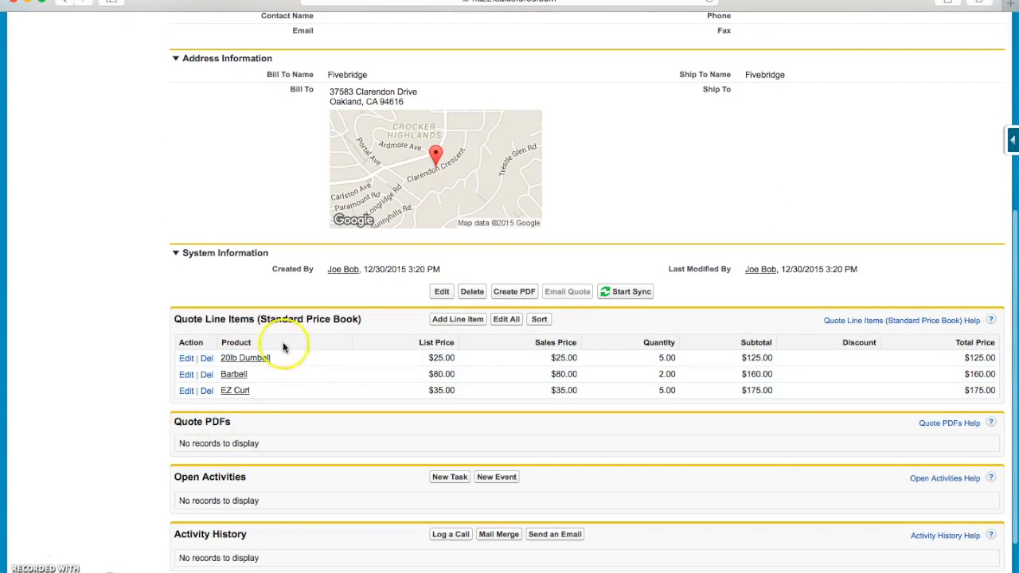
{"action": "scroll", "coordinate": [322, 341], "scroll_direction": "down", "scroll_amount": 3}
{"action": "scroll", "coordinate": [325, 346], "scroll_direction": "up", "scroll_amount": 13}
{"action": "left_click", "coordinate": [513, 178]}
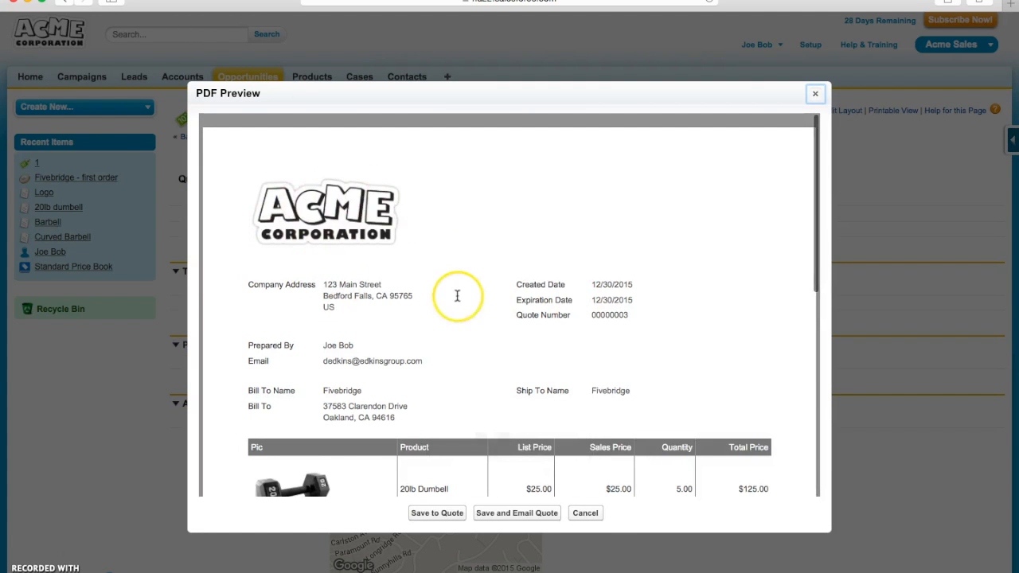
{"action": "scroll", "coordinate": [457, 293], "scroll_direction": "down", "scroll_amount": 5}
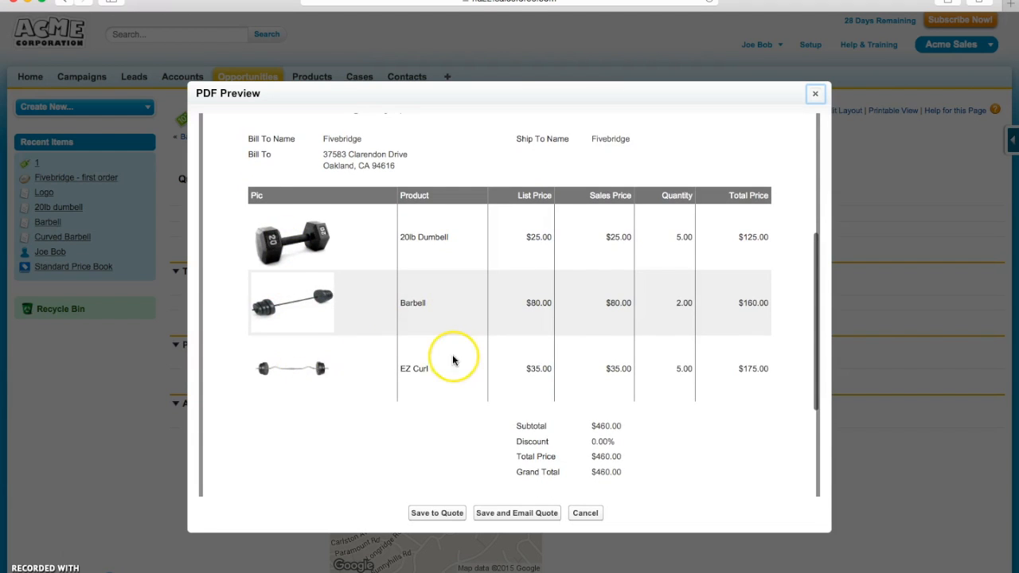
{"action": "scroll", "coordinate": [454, 358], "scroll_direction": "up", "scroll_amount": 4}
{"action": "scroll", "coordinate": [453, 382], "scroll_direction": "down", "scroll_amount": 4}
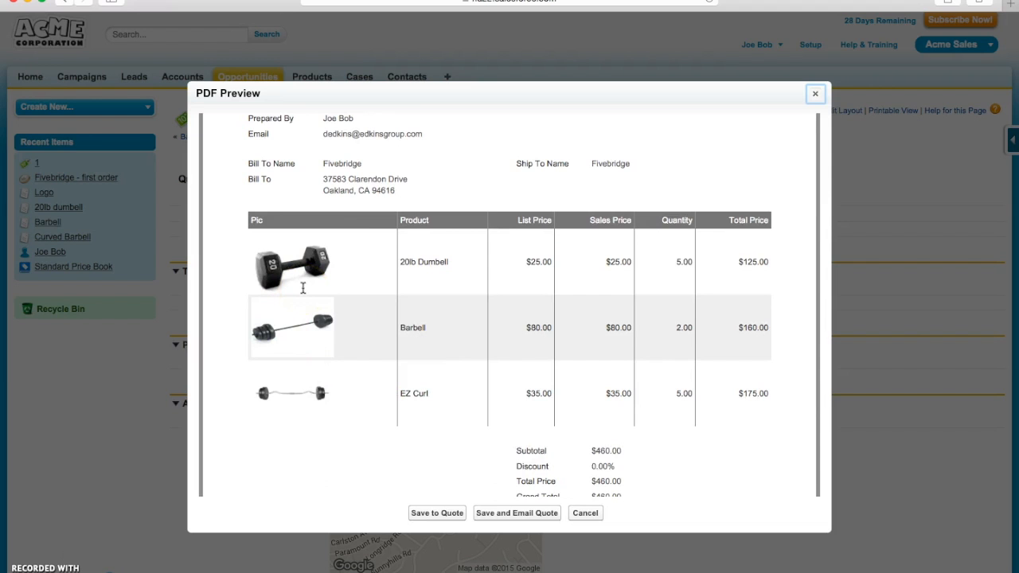
{"action": "scroll", "coordinate": [384, 285], "scroll_direction": "up", "scroll_amount": 5}
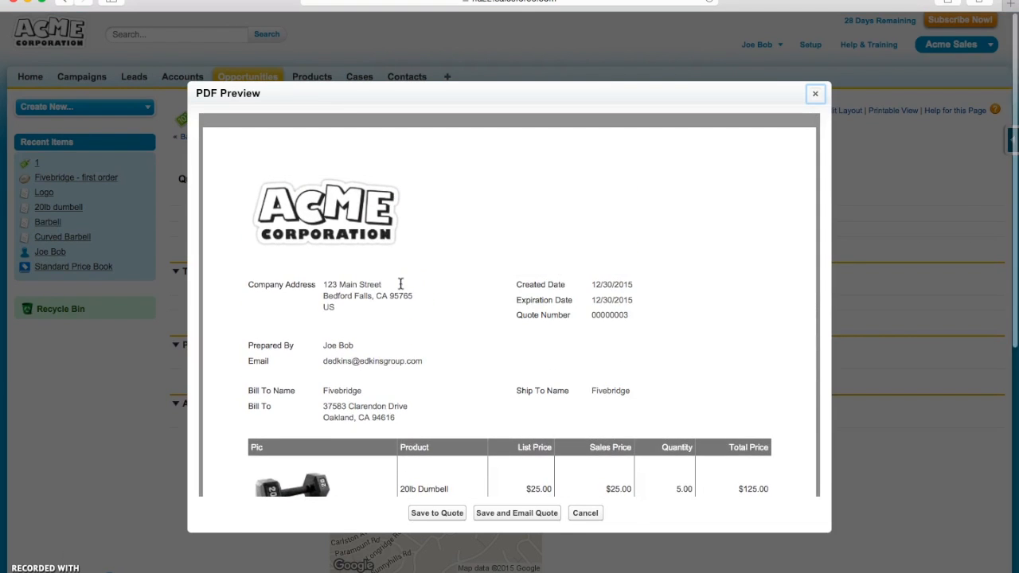
{"action": "left_click", "coordinate": [585, 513]}
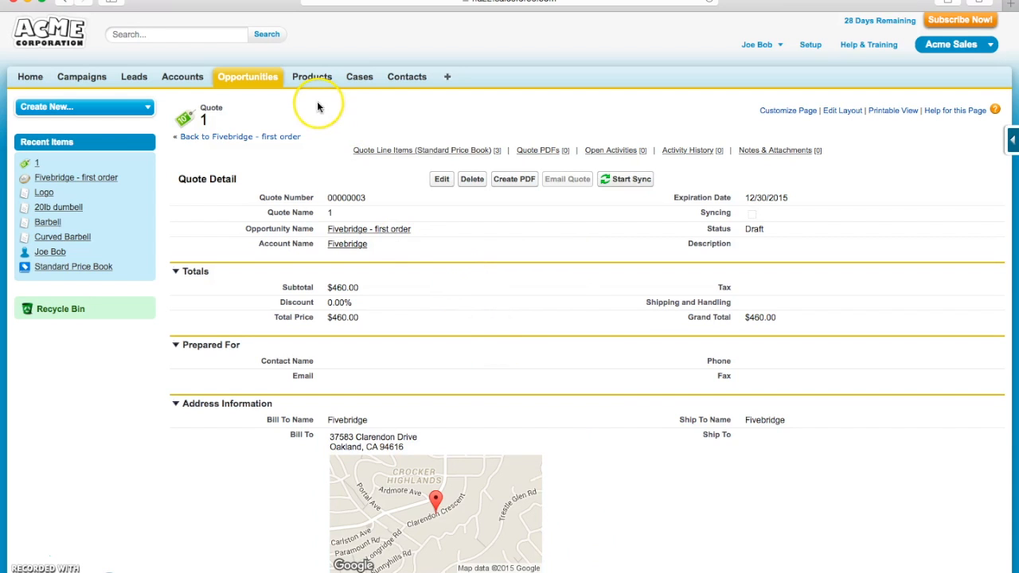